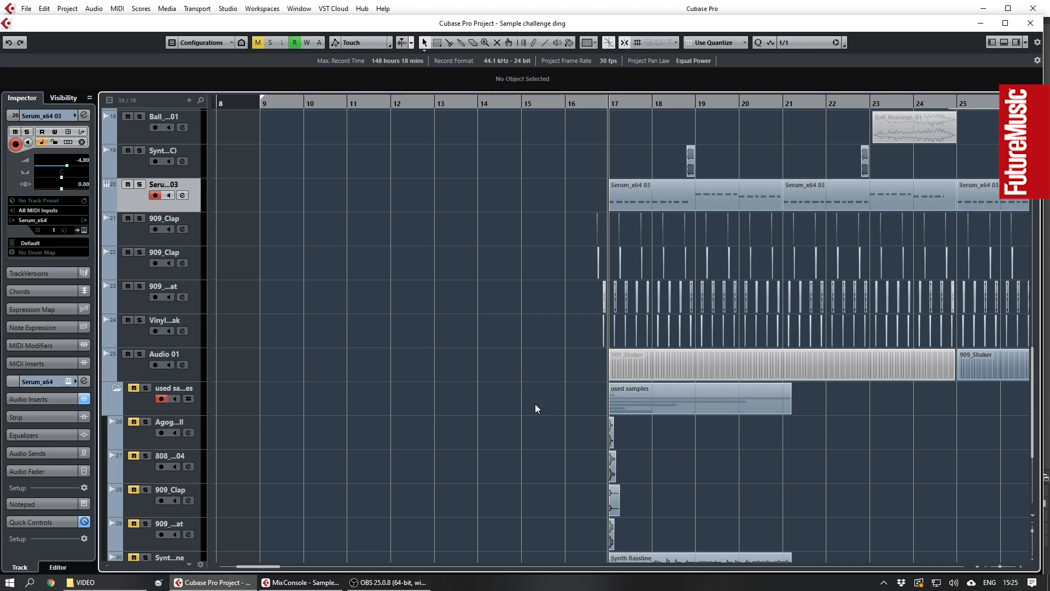
- Examine the arrangement's tracks, from the Serum and kick parts down to the used samples folder
scroll(534, 403, "down", 5)
scroll(642, 400, "down", 2)
scroll(642, 400, "down", 2)
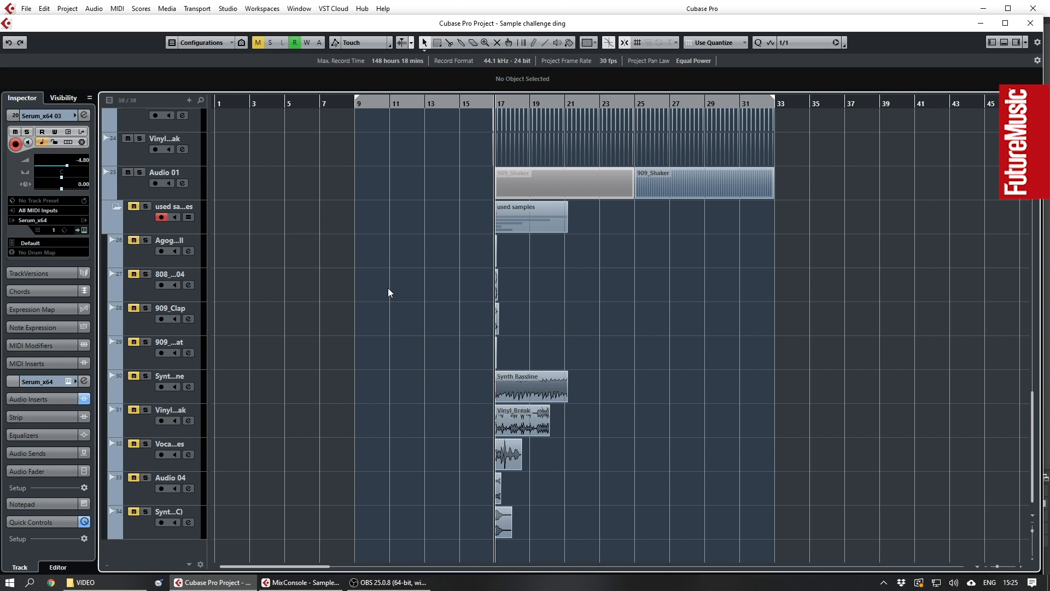
scroll(388, 287, "up", 4)
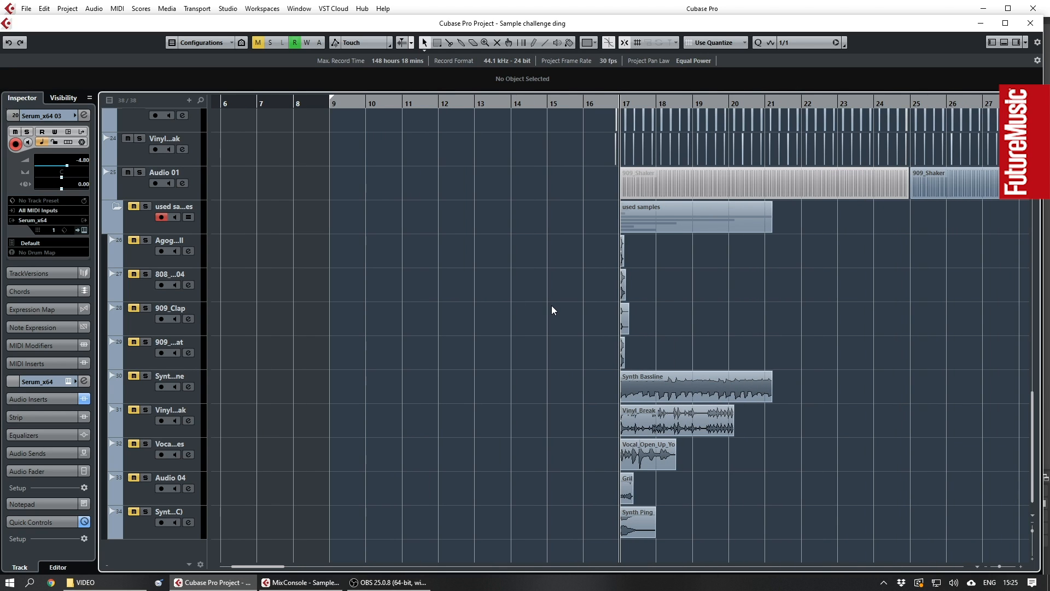
scroll(552, 310, "right", 2)
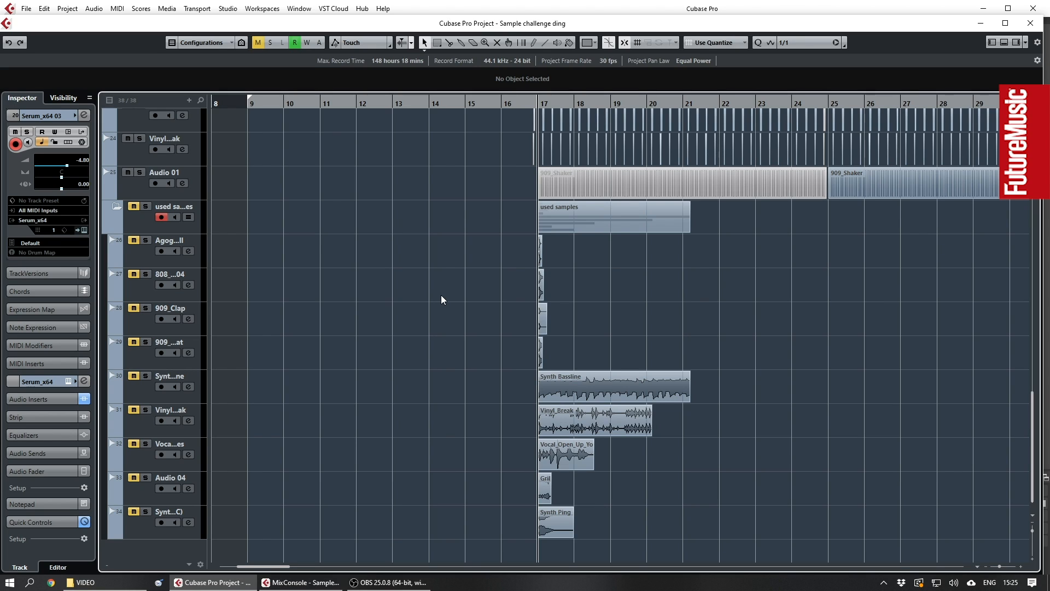
scroll(503, 329, "up", 5)
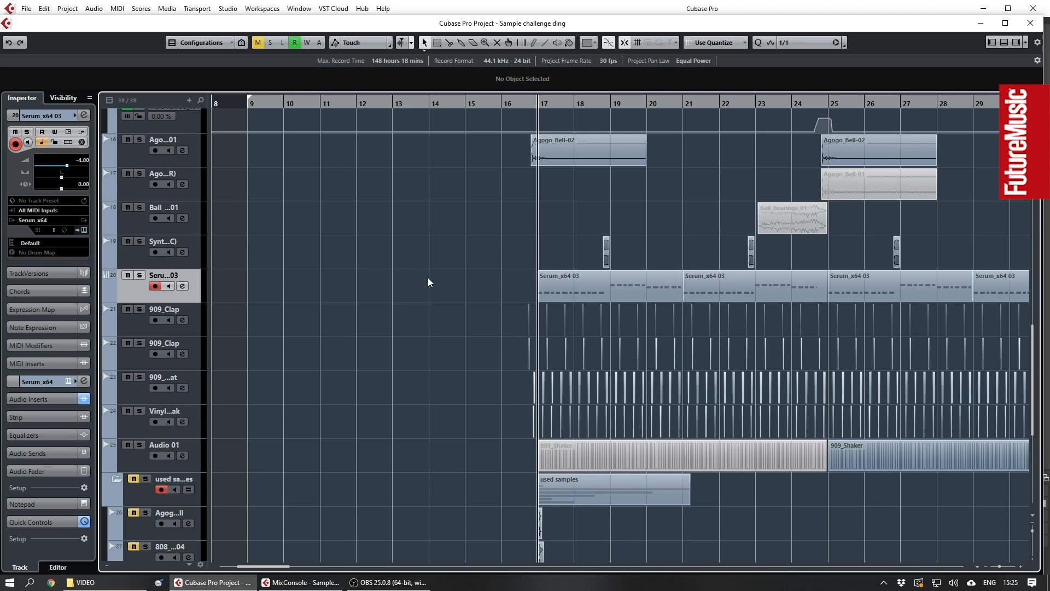
scroll(438, 286, "down", 3)
scroll(425, 421, "down", 6)
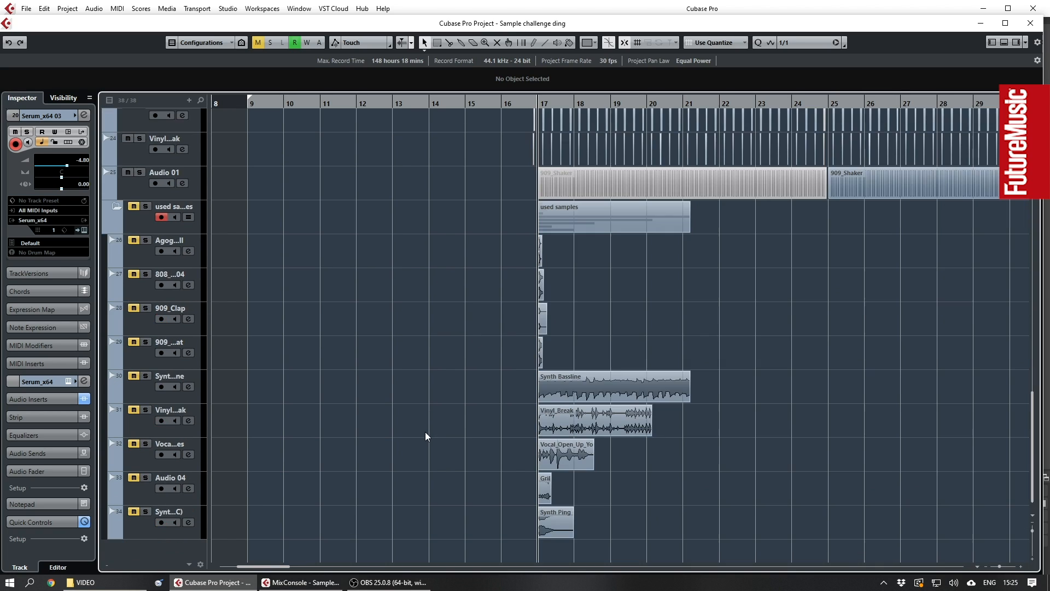
scroll(486, 298, "up", 12)
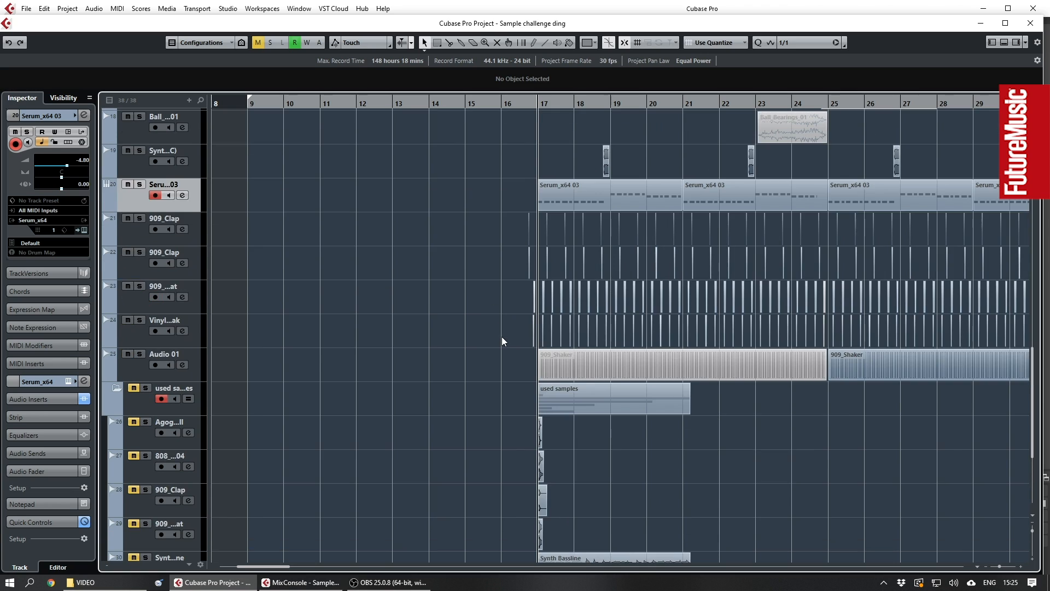
scroll(477, 368, "up", 6)
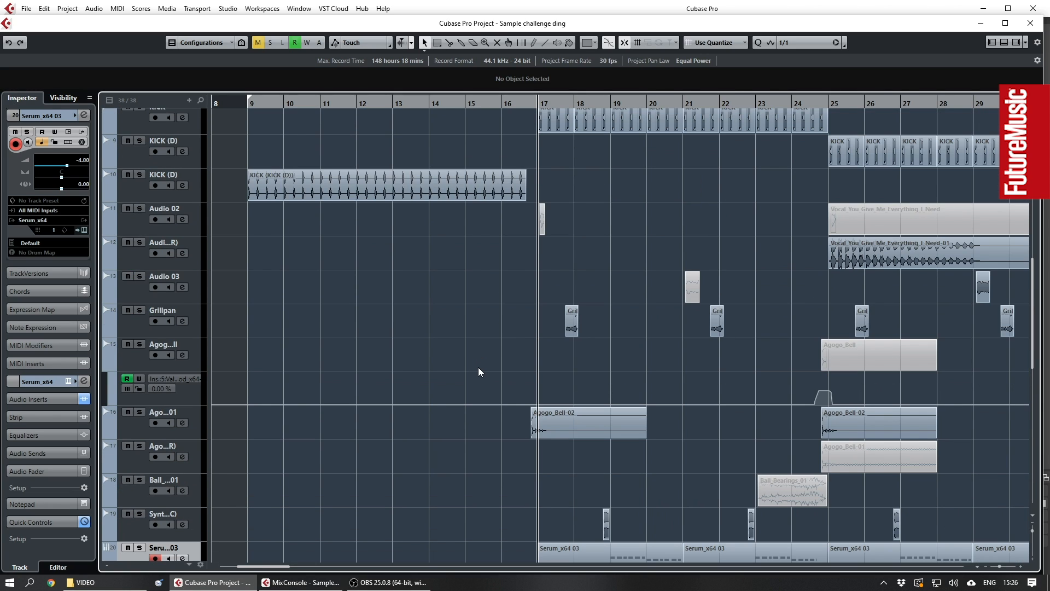
scroll(491, 361, "up", 3)
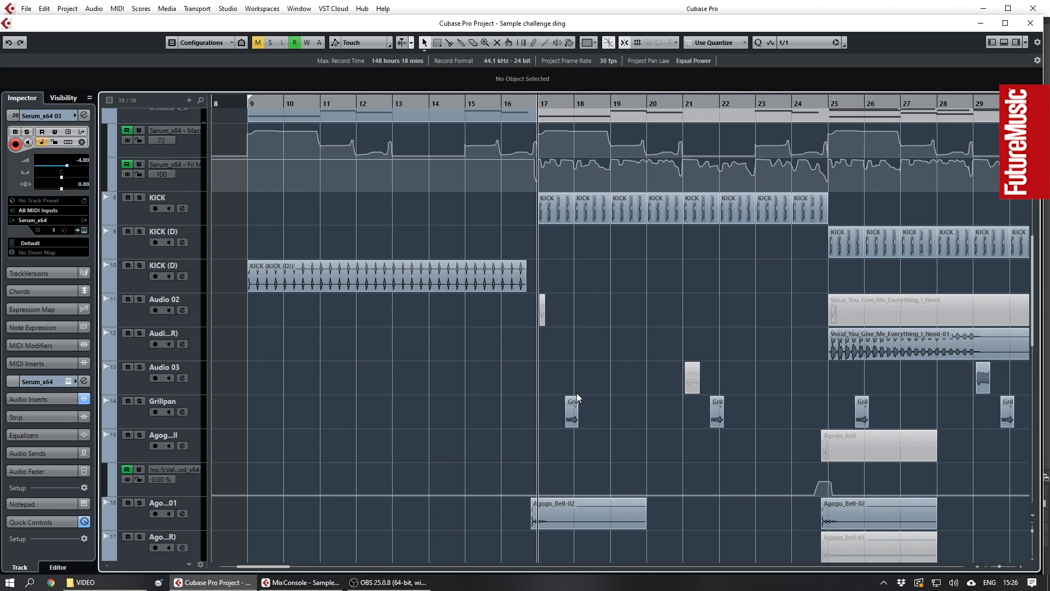
scroll(634, 365, "up", 3)
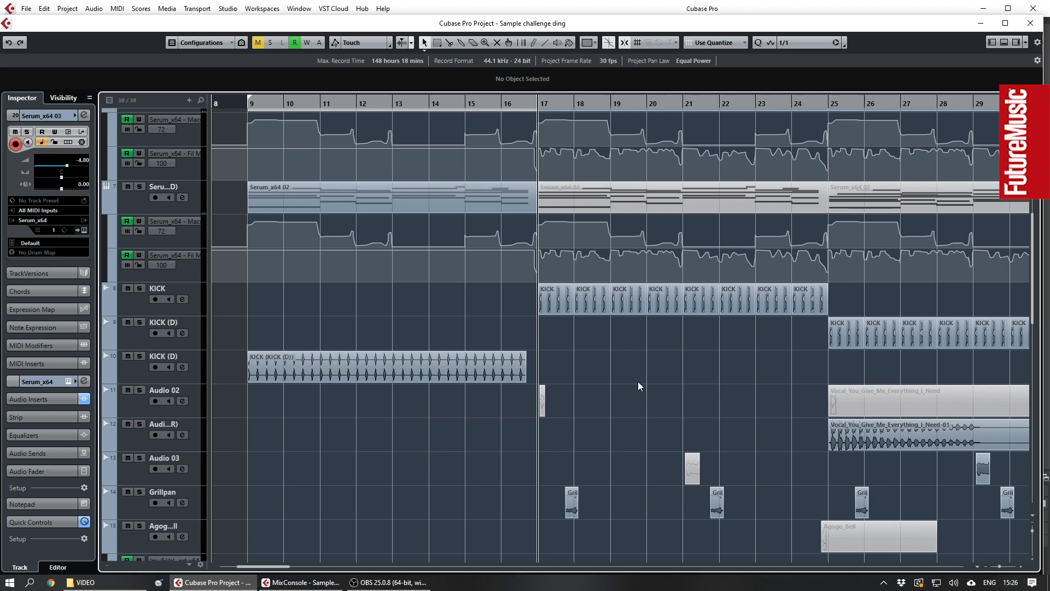
scroll(662, 359, "down", 20)
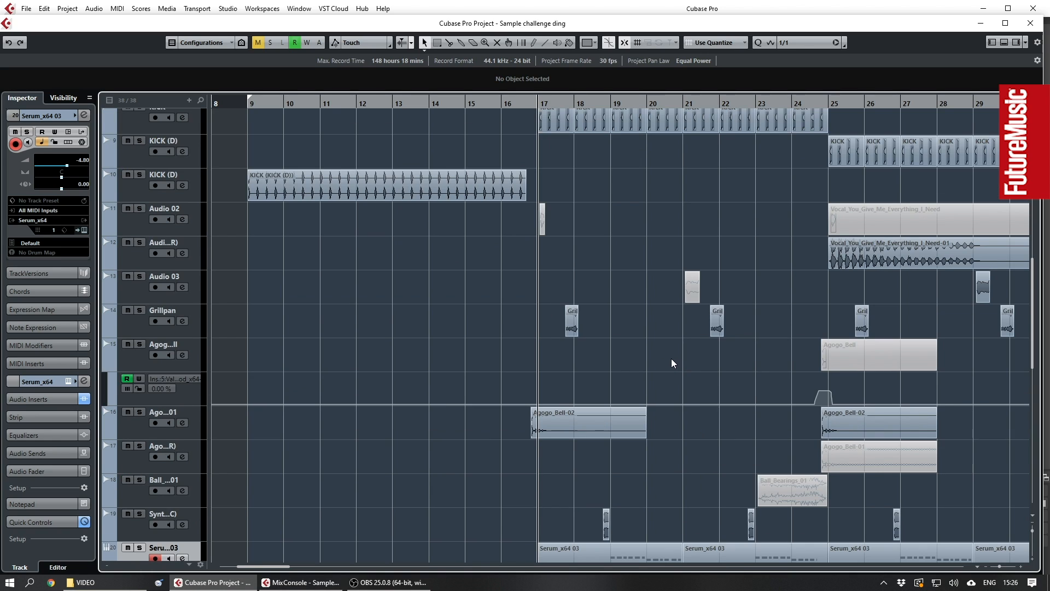
scroll(481, 418, "down", 3)
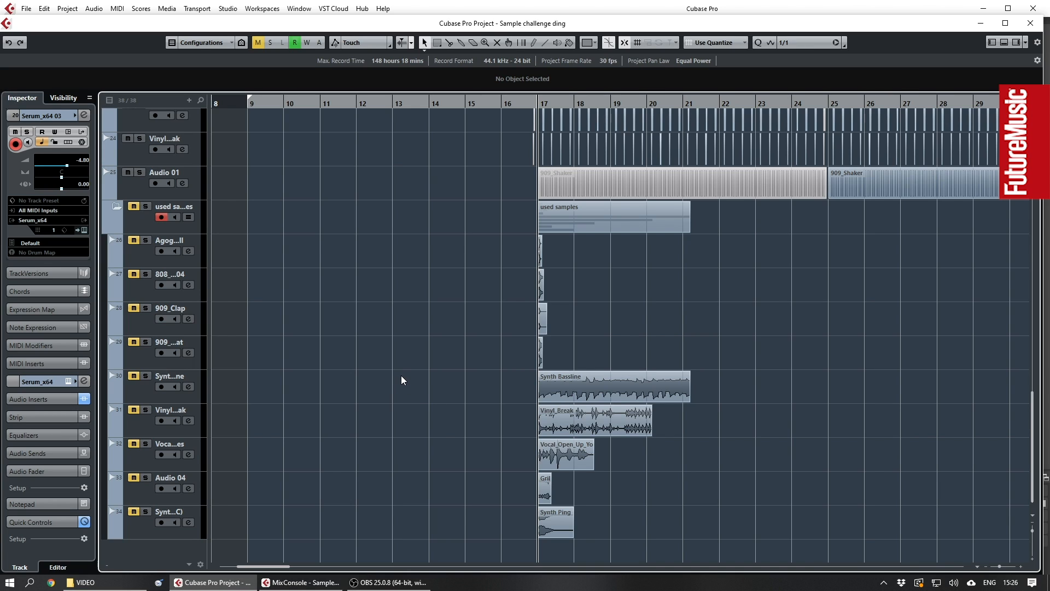
- Widen the track list to show full track names and audition the Agogo_Bell sample in solo
key("h")
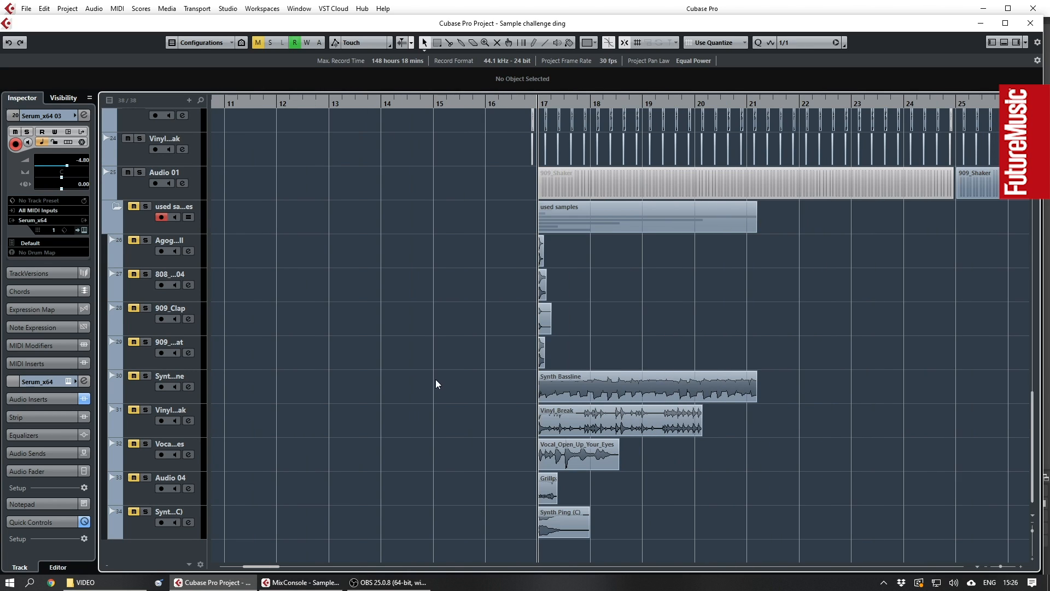
left_click(146, 242)
left_click_drag(208, 244, 304, 250)
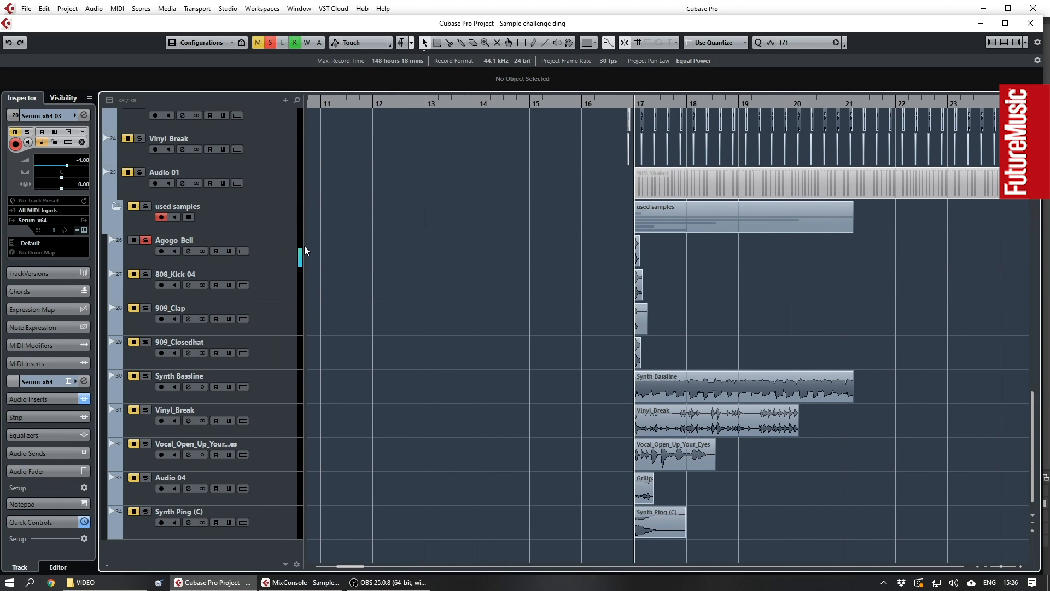
left_click(148, 241)
- Audition the 909_Clap and 909_Closedhat tracks in the used samples folder, each in solo
left_click(147, 308)
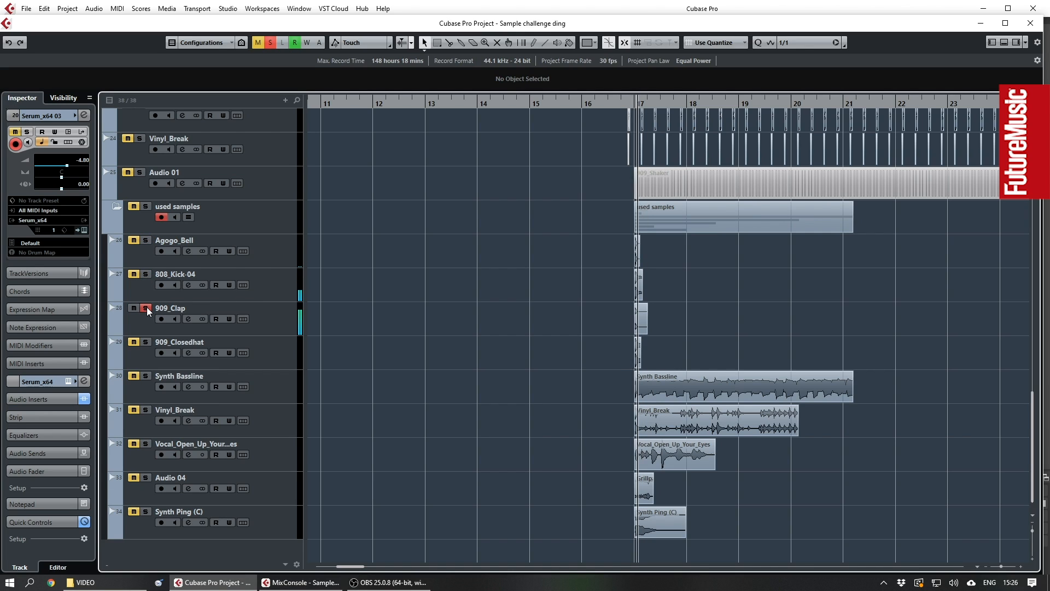
left_click(147, 307)
left_click(146, 342)
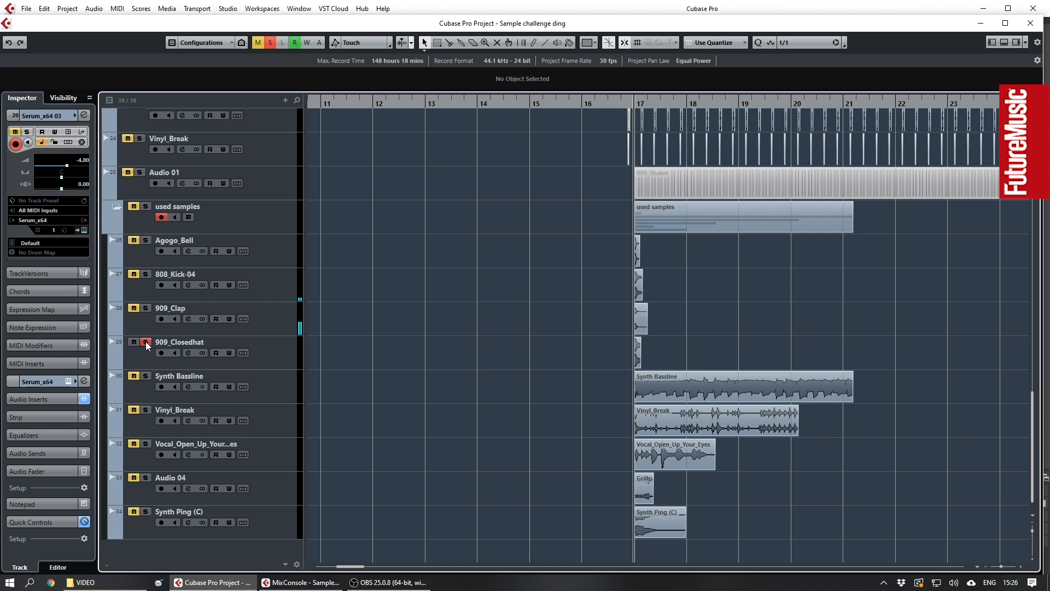
left_click(146, 343)
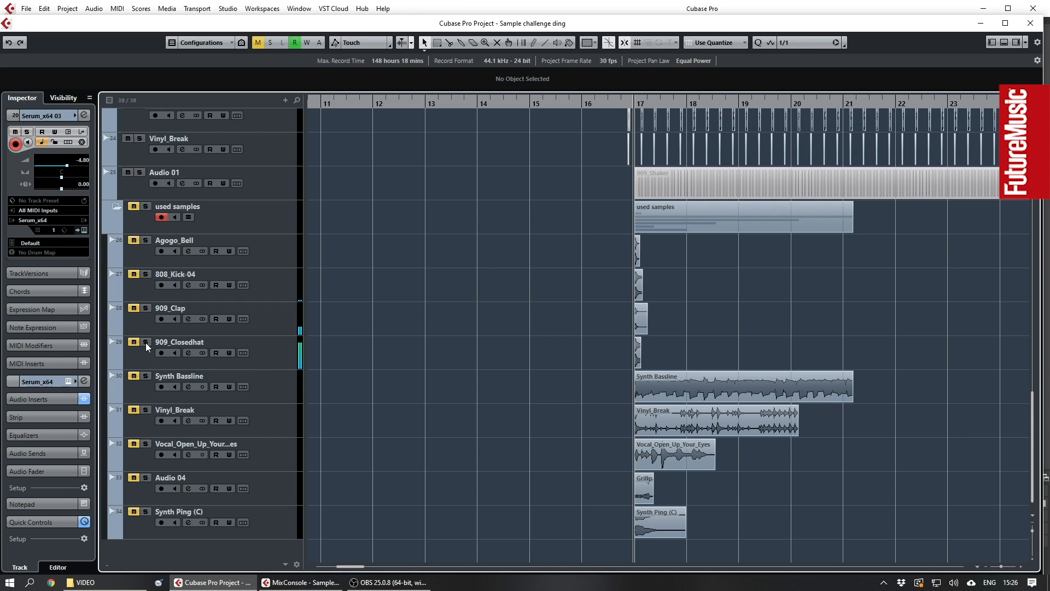
- Audition the Synth Bassline and Vinyl_Break tracks in the used samples folder, soloing each in turn
left_click(147, 376)
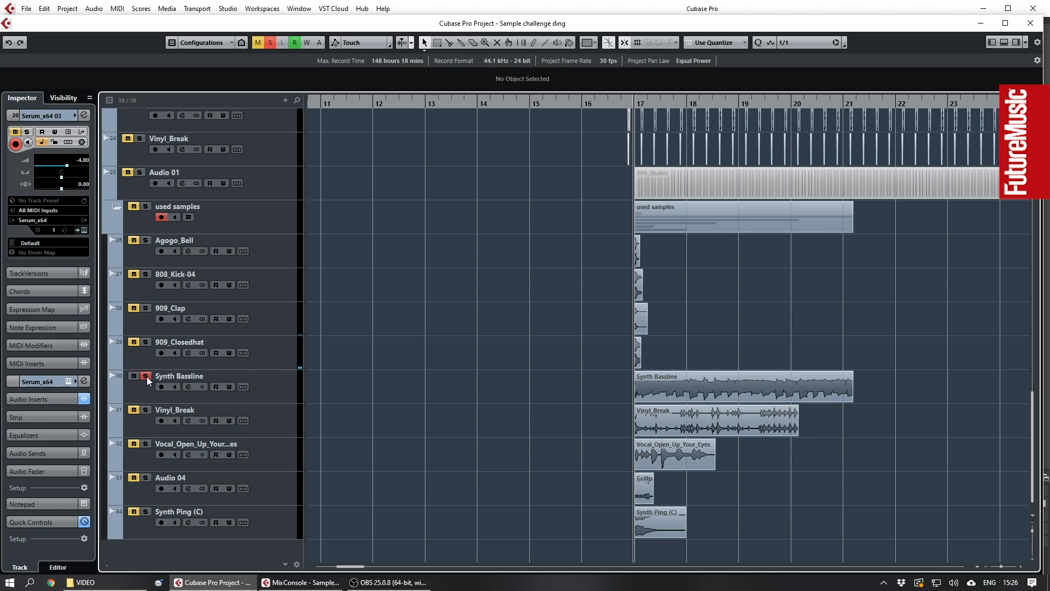
key("space")
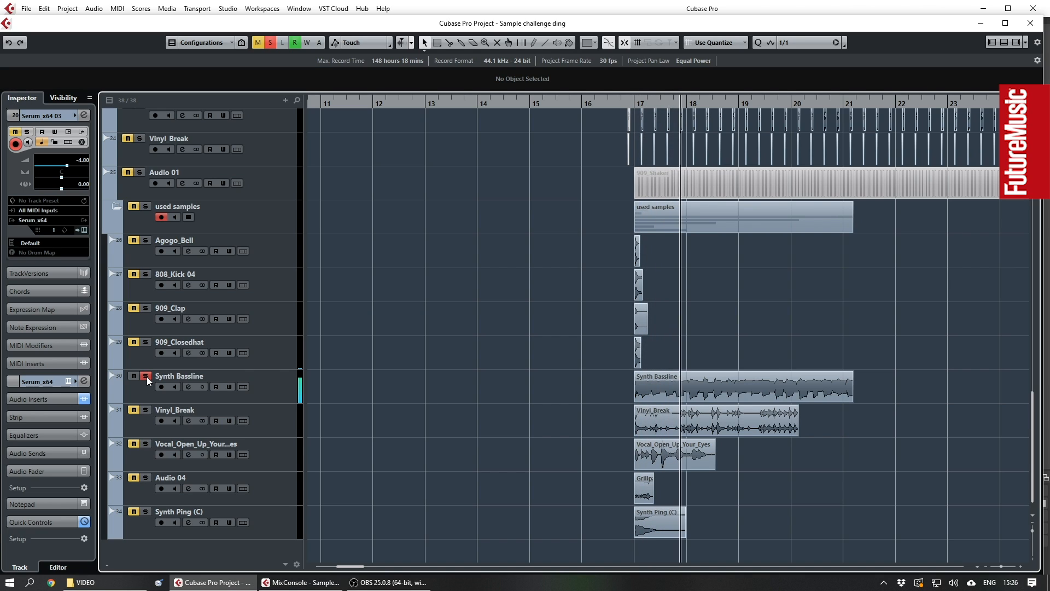
left_click(147, 376)
key("space")
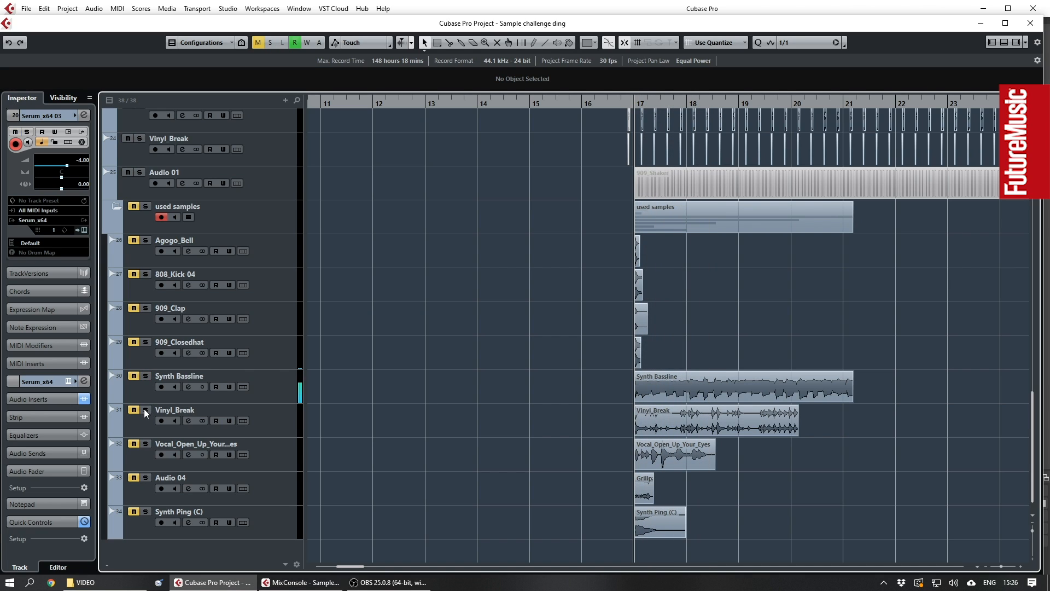
left_click(144, 410)
key("space")
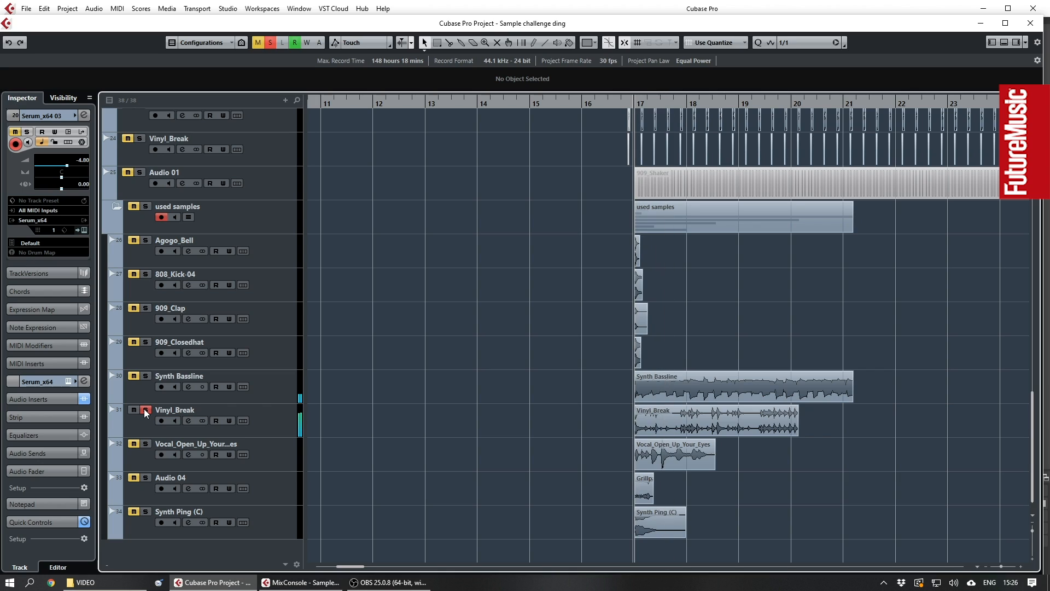
left_click(145, 410)
- Audition the Vocal_Open_Up_Your_Eyes sample and the Grillpan sample on Audio 04, soloing each in turn
left_click(145, 443)
key("space")
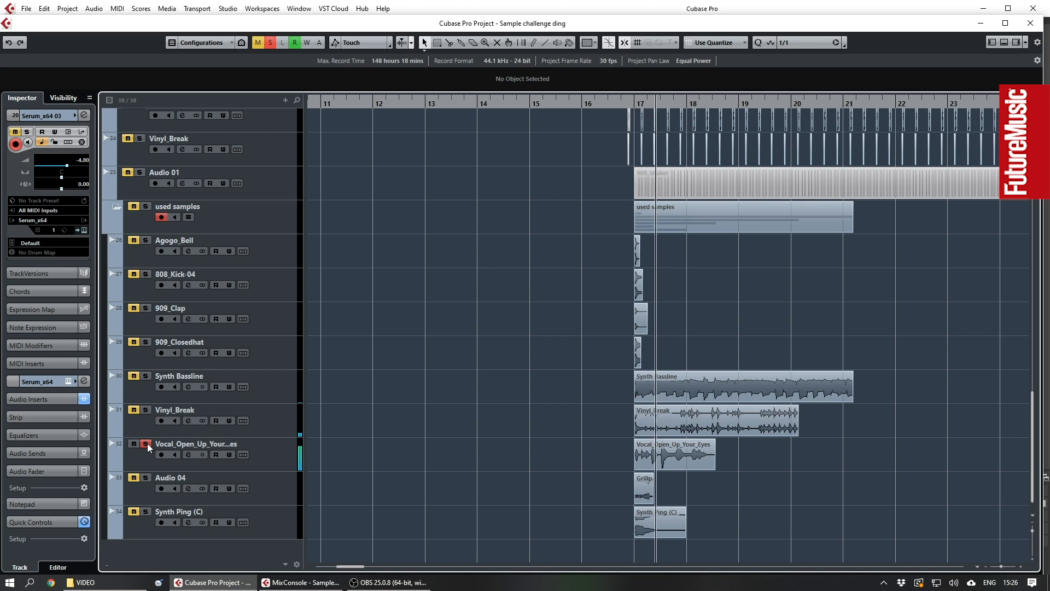
key("space")
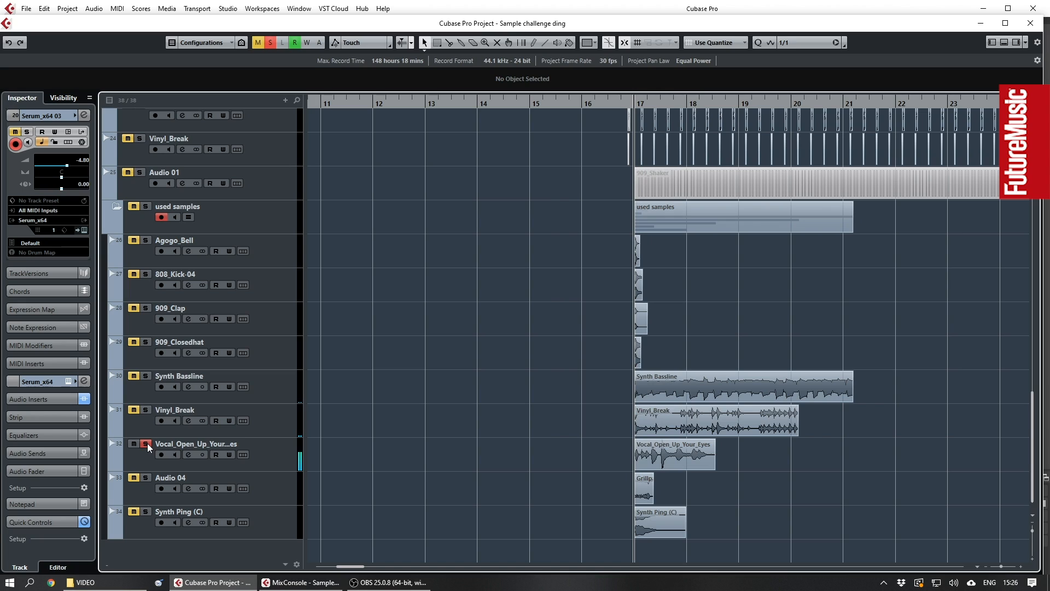
left_click(147, 444)
left_click(147, 477)
key("space")
key("space")
key("space")
key("space")
left_click(147, 477)
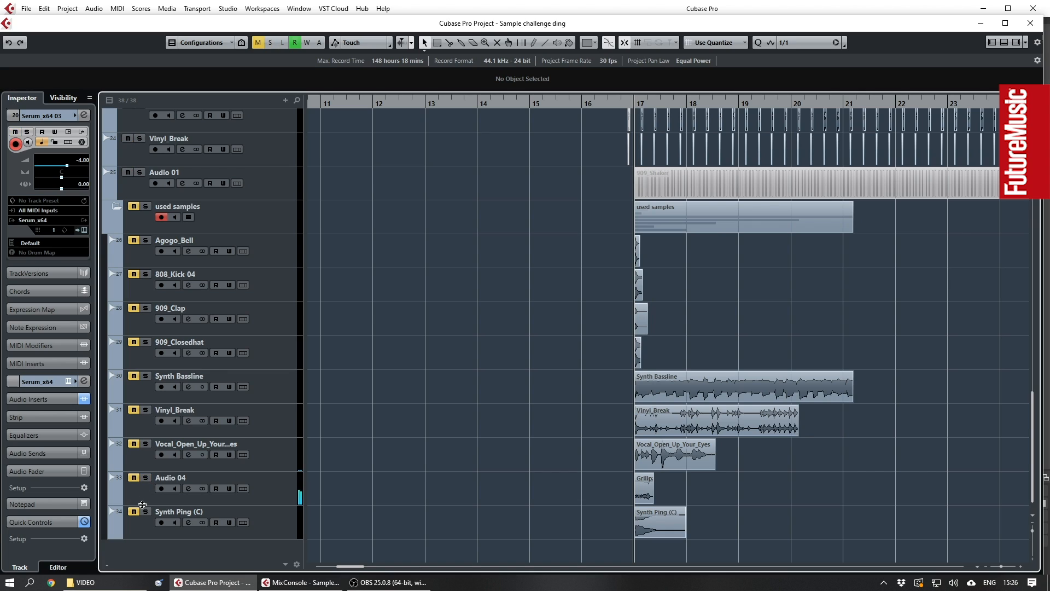
- Audition the Synth Ping (C) track in the used samples folder in solo
left_click(146, 511)
key("space")
key("space")
left_click(146, 511)
- Audition the 808_Kick-04 track in the used samples folder in solo
scroll(394, 485, "up", 3)
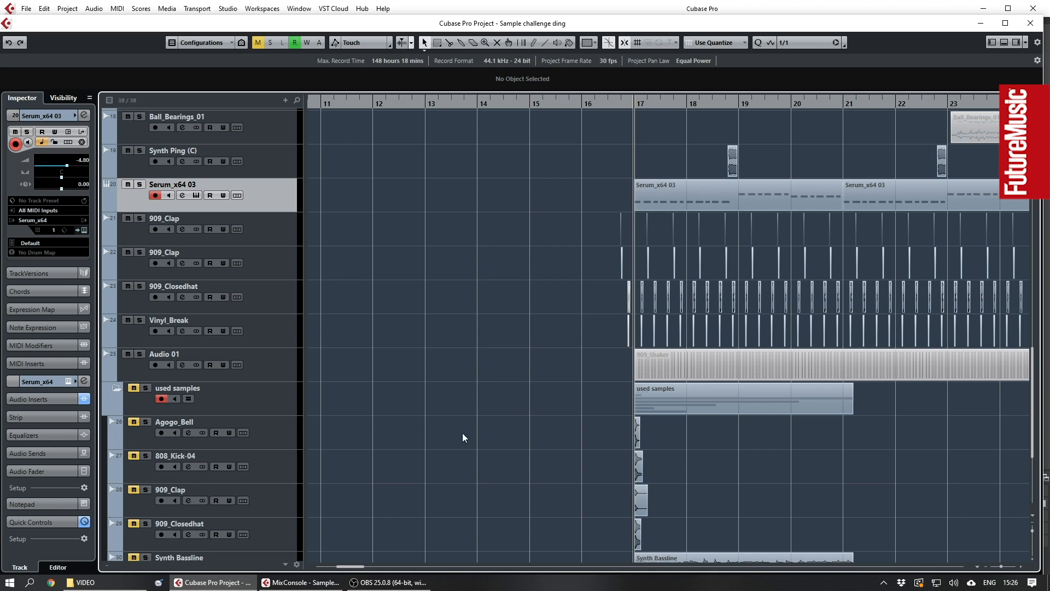
scroll(465, 440, "up", 2)
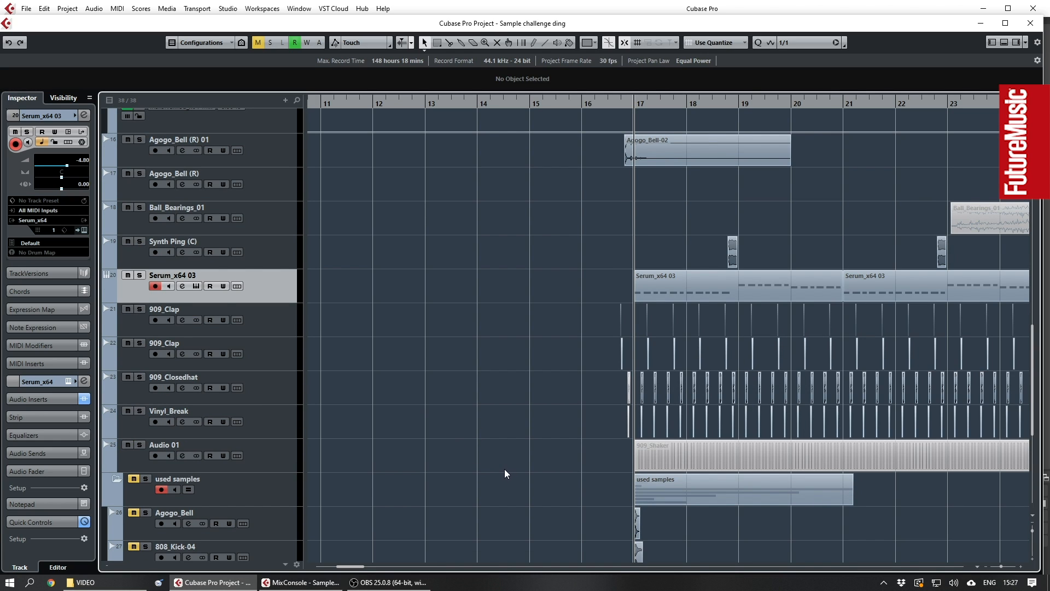
scroll(504, 468, "up", 9)
scroll(602, 468, "down", 7)
scroll(547, 463, "down", 5)
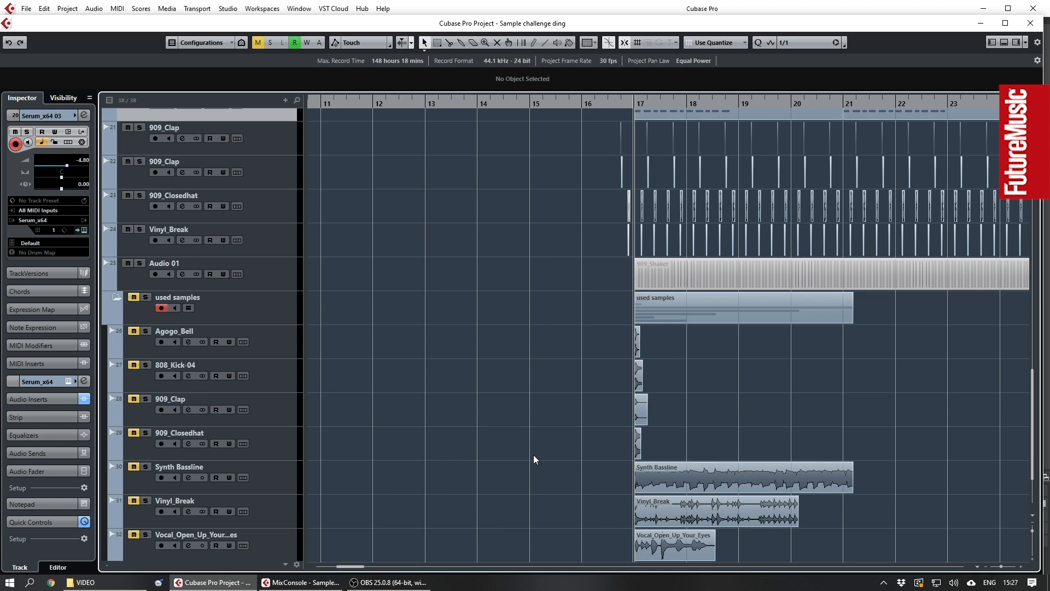
left_click(146, 365)
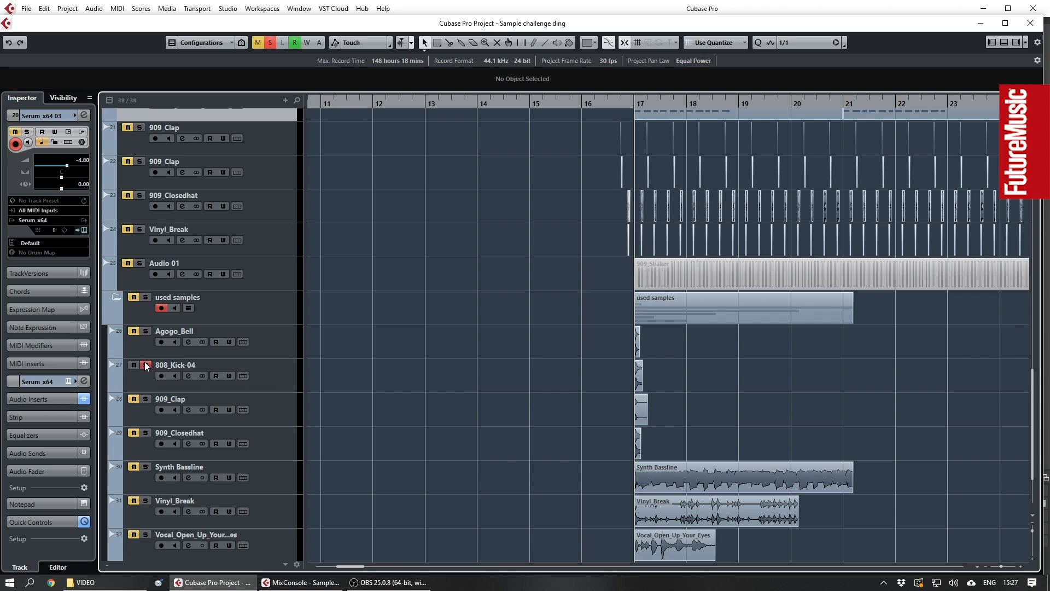
key("space")
key("space")
left_click(145, 365)
- Unmute the 808_Kick (R) 02 and 808_Kick audio events in bar 17
scroll(495, 424, "up", 10)
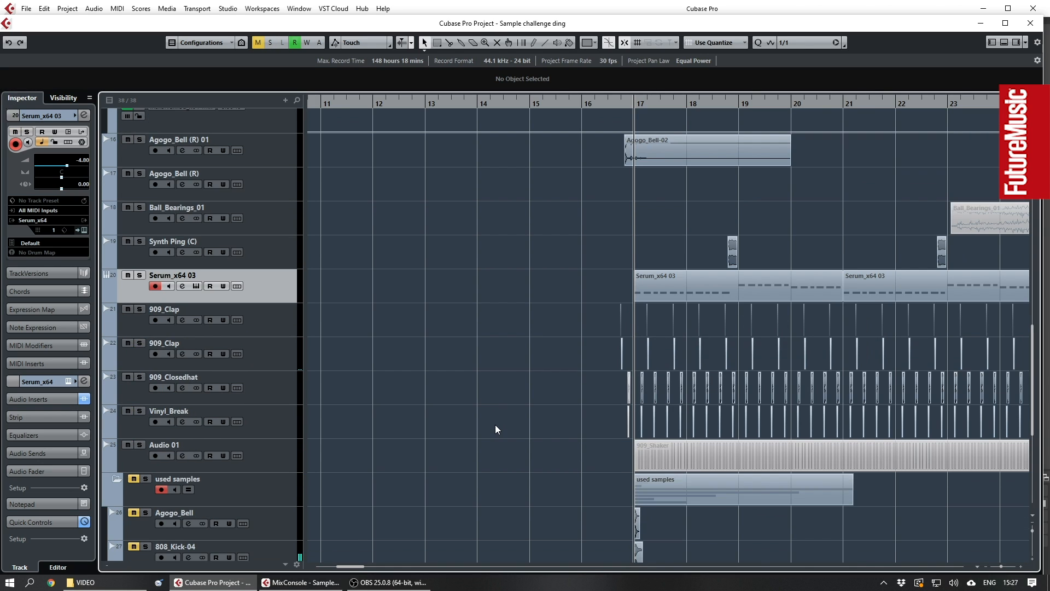
scroll(683, 413, "up", 6)
scroll(674, 343, "right", 3)
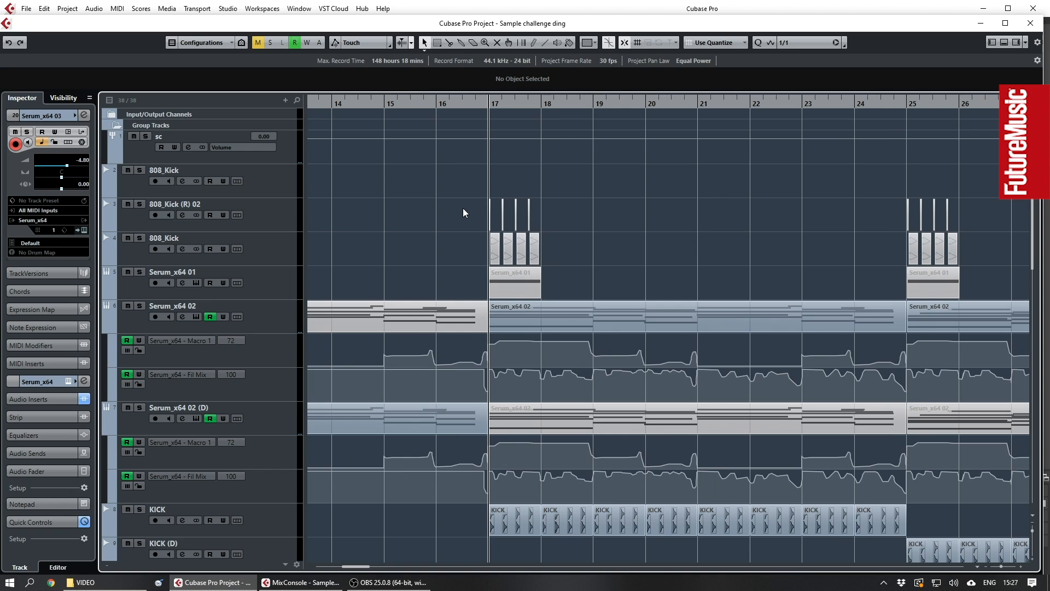
key("h")
key("h")
key("h")
key("h")
key("h")
key("h")
key("h")
key("h")
key("h")
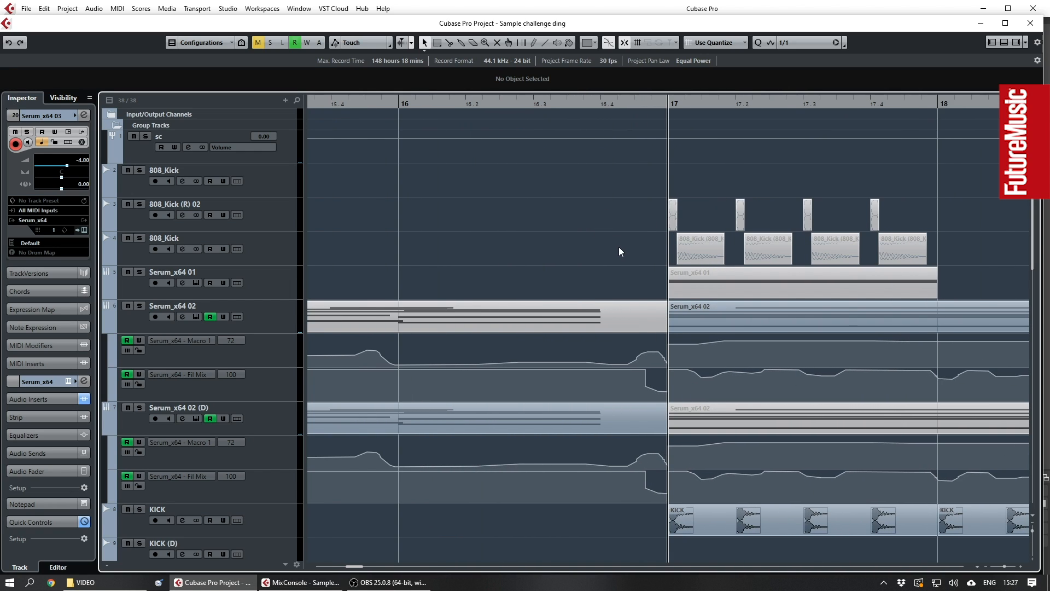
scroll(619, 252, "right", 2)
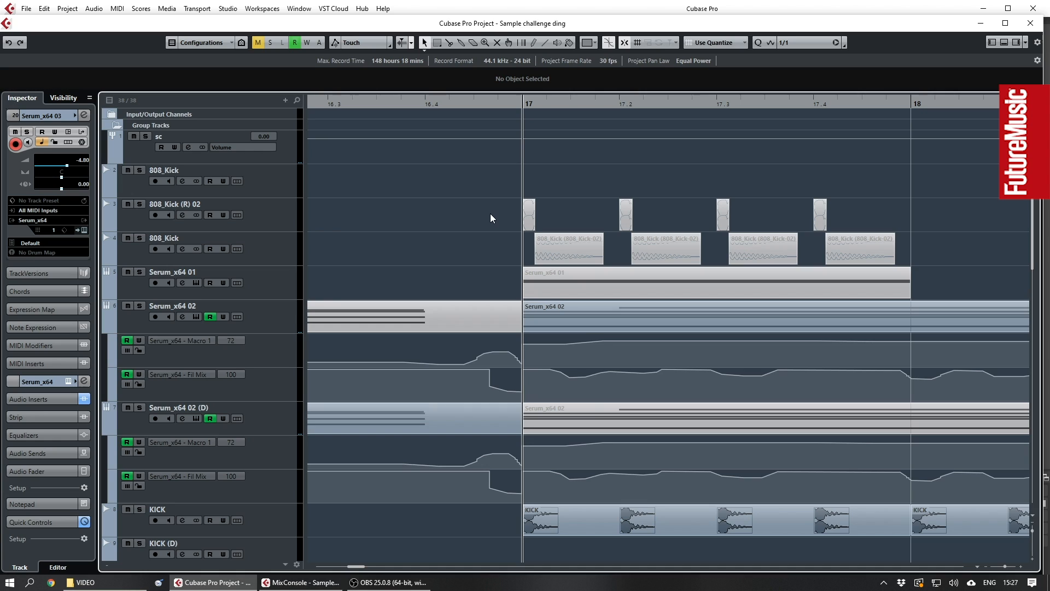
left_click_drag(490, 213, 894, 219)
left_click_drag(481, 239, 914, 244)
key("shift+u")
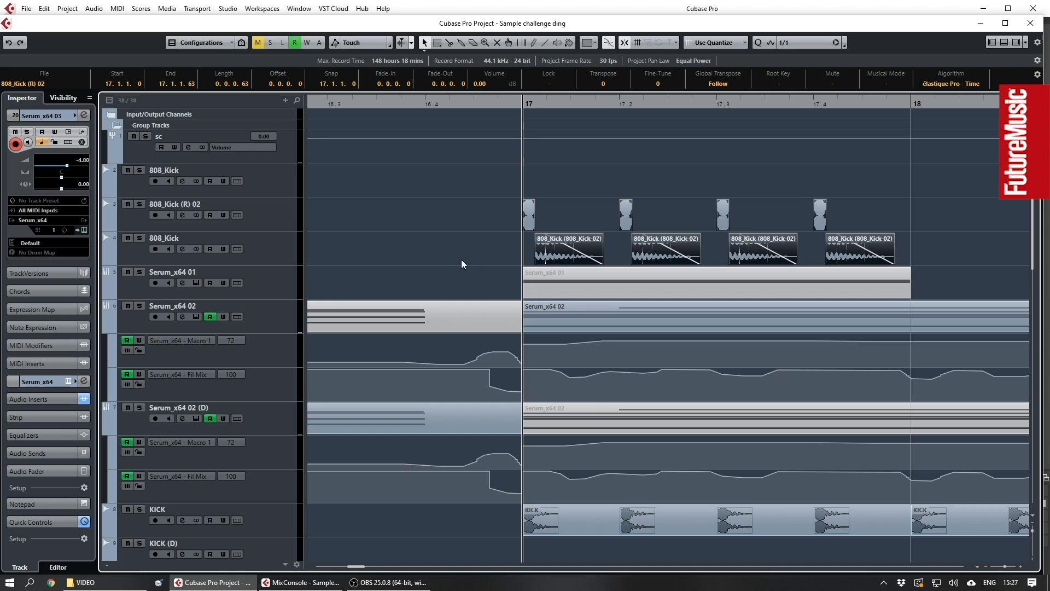
- Solo the 808_Kick (R) 02 track and the 808_Kick track below it, and play them from bar 17
left_click(140, 204)
left_click(139, 238)
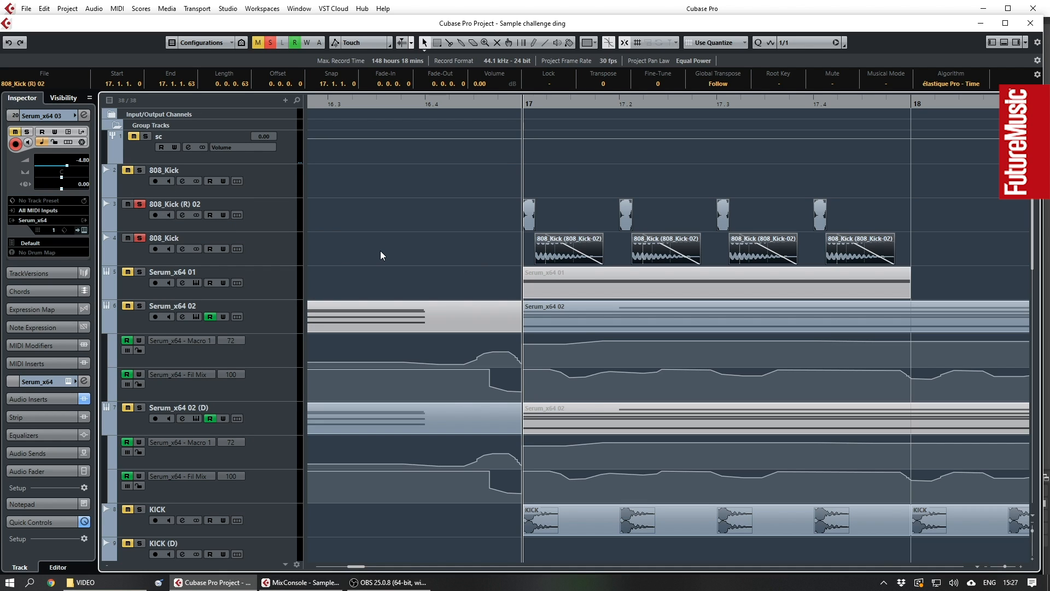
key("space")
key("space")
- Open the channel settings of 808_Kick (R) 02 and display its FabFilter Pro-Q 3 insert
left_click(185, 219)
left_click(182, 214)
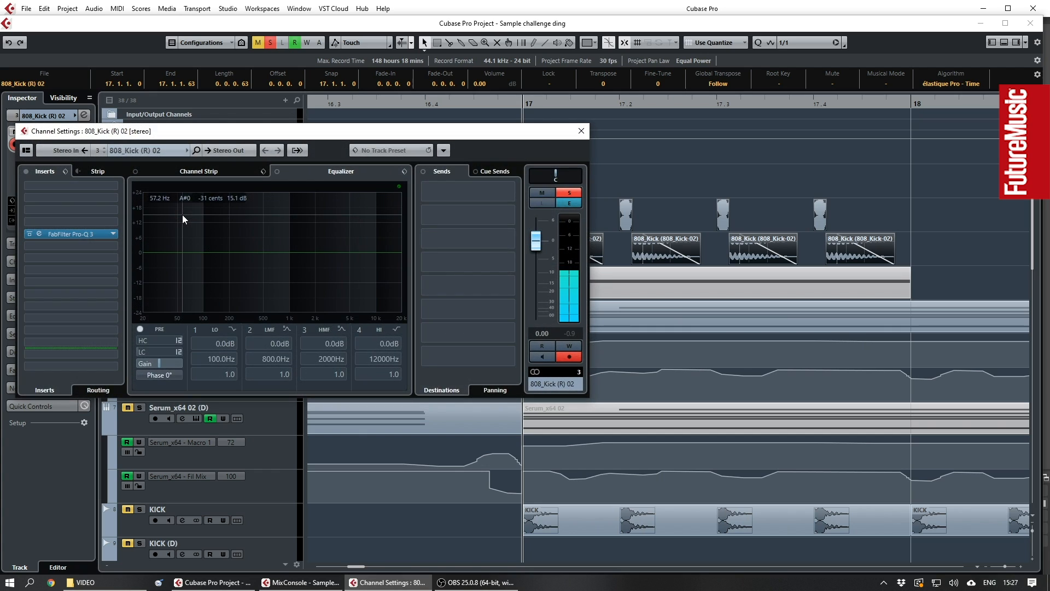
left_click(90, 234)
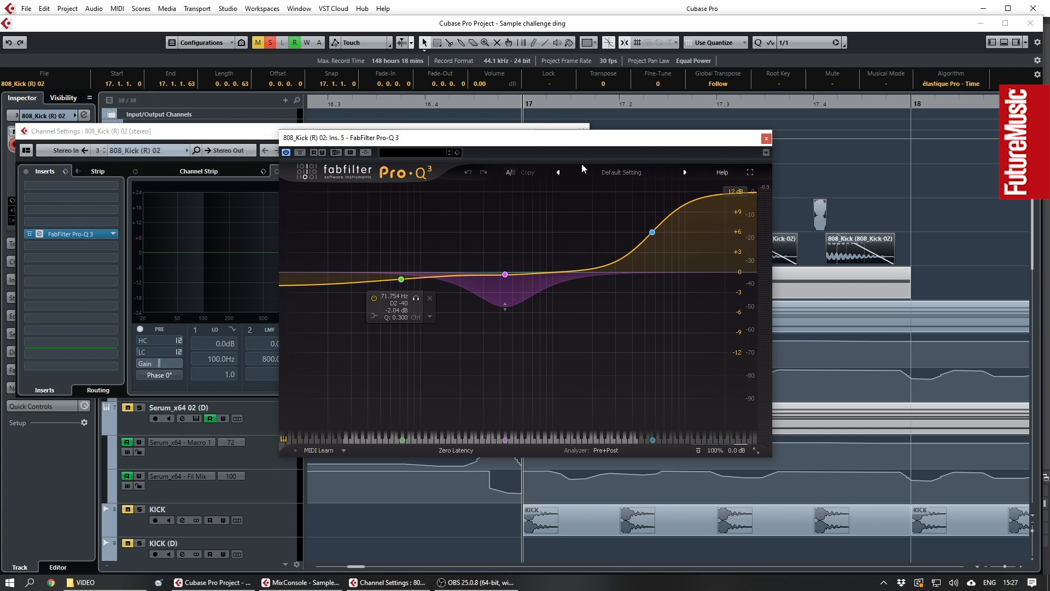
- Close the FabFilter Pro-Q 3 and channel settings windows of 808_Kick (R) 02 and deselect all events
left_click(766, 138)
left_click(581, 131)
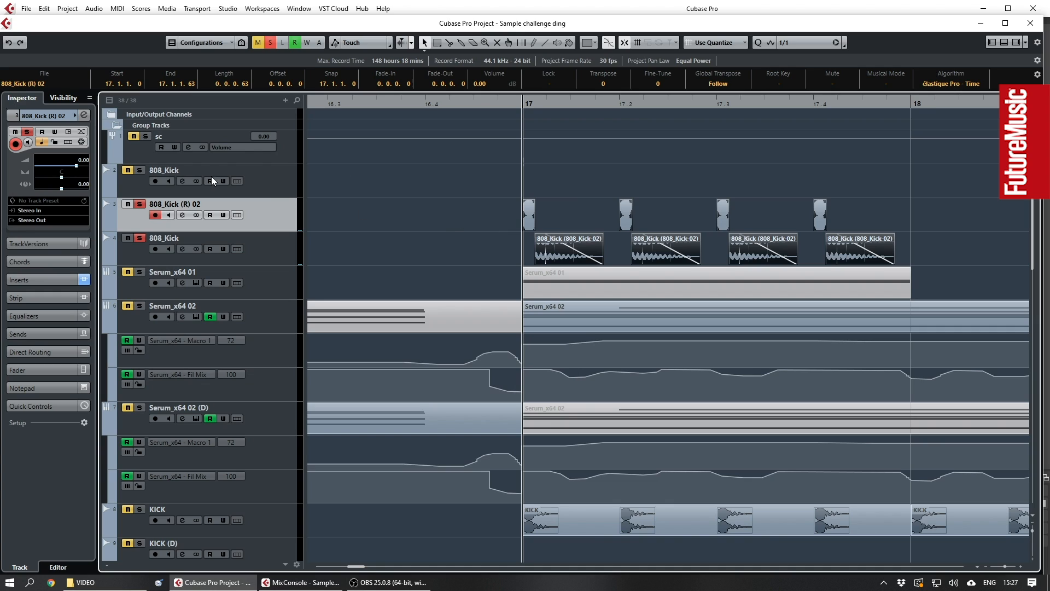
left_click(267, 182)
left_click(258, 212)
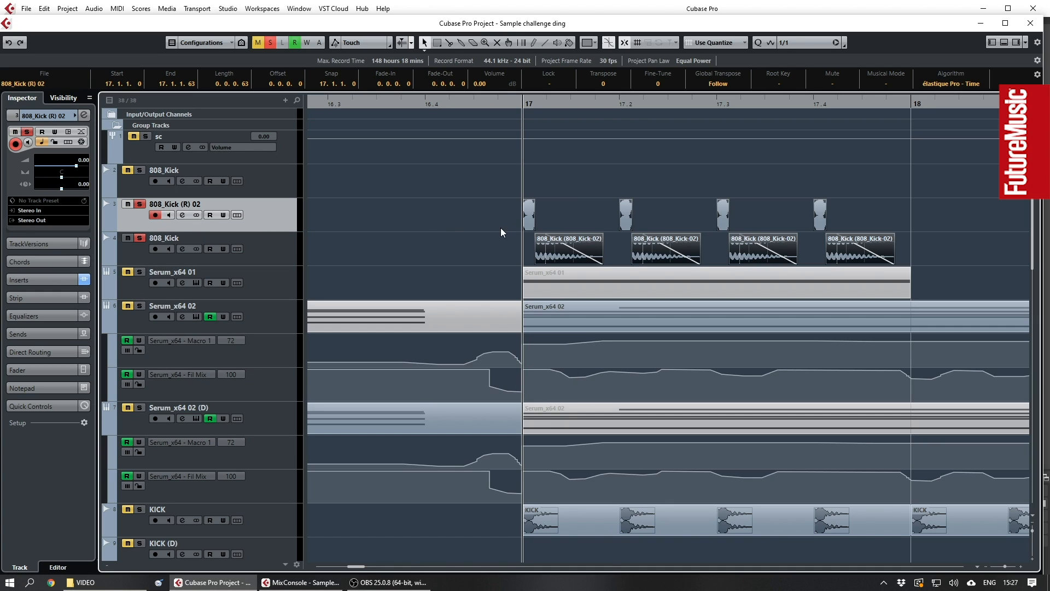
left_click(439, 217)
- Copy the 808_Kick-04 event from the used samples folder onto the topmost 808_Kick track at bar 17
left_click(284, 185)
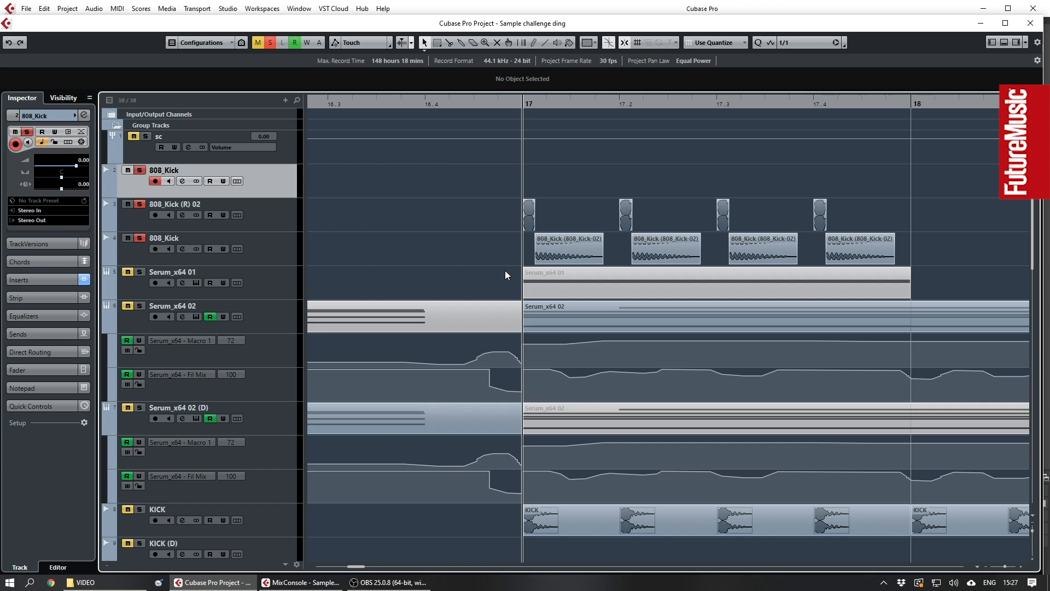
scroll(504, 270, "down", 15)
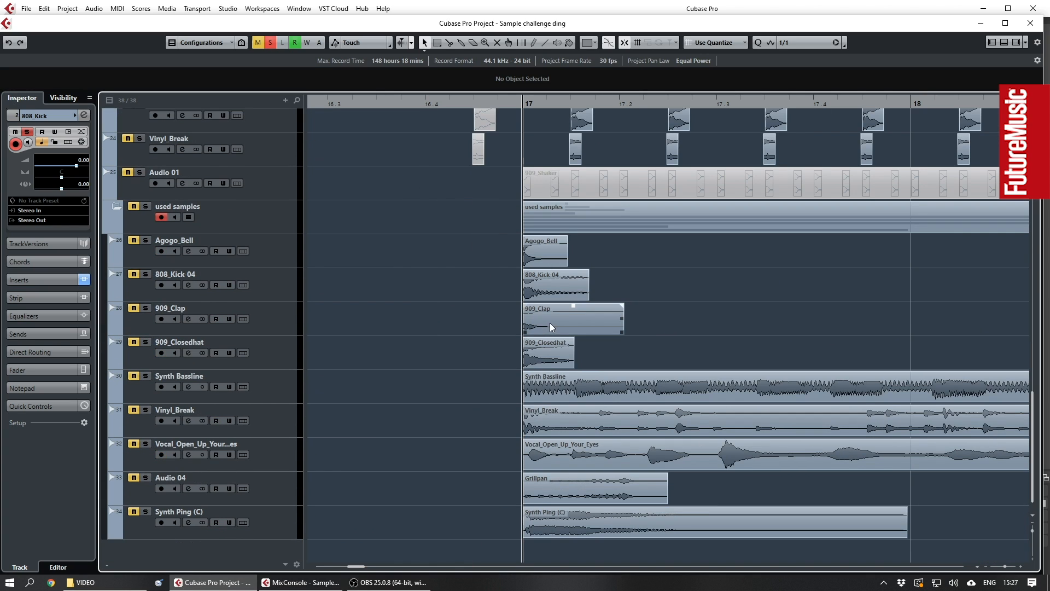
left_click(550, 287)
scroll(646, 307, "up", 2)
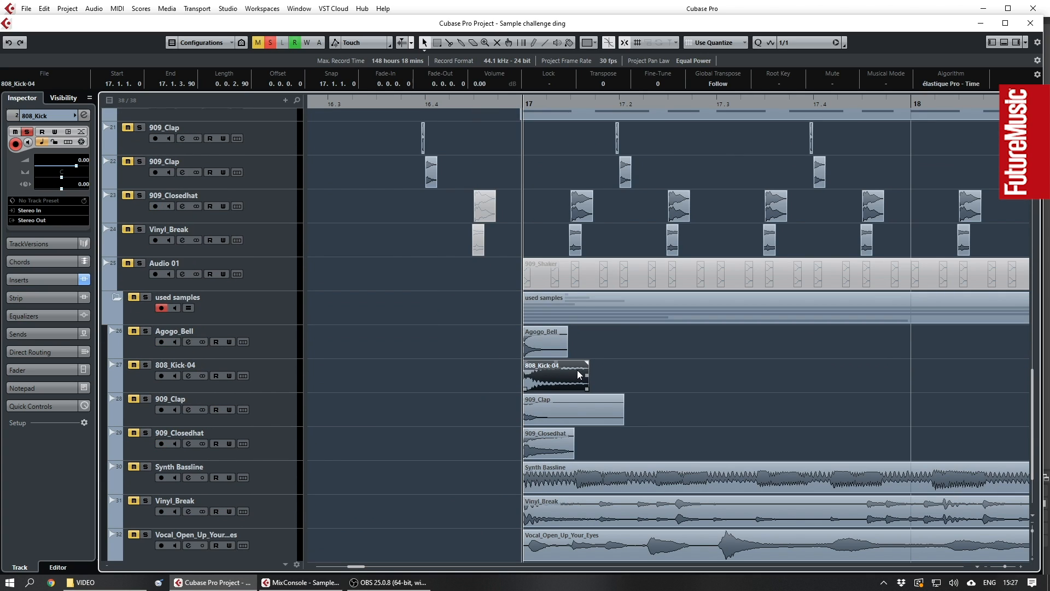
scroll(577, 367, "up", 15)
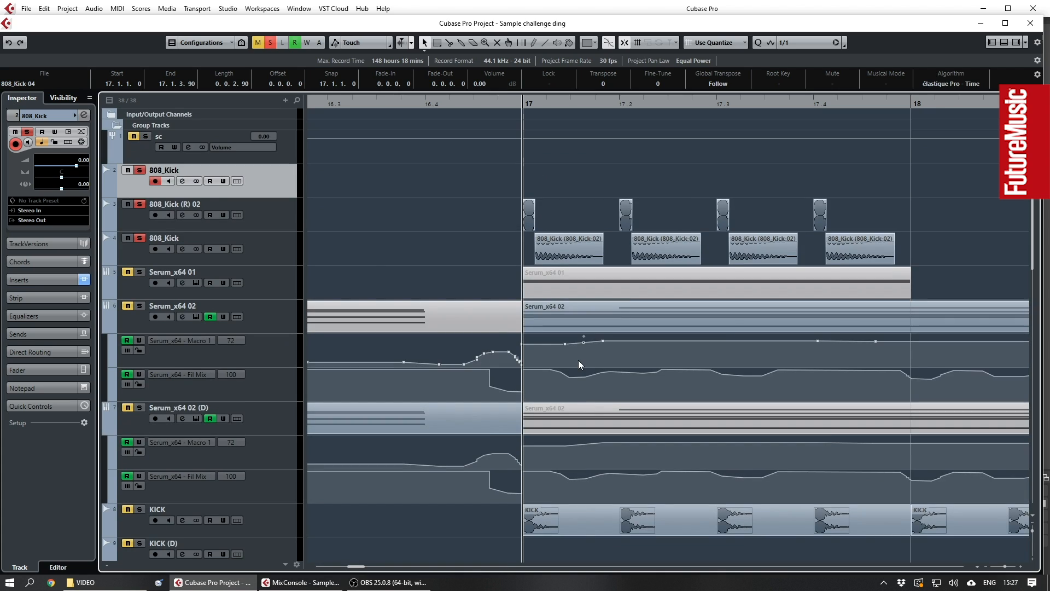
left_click(442, 218)
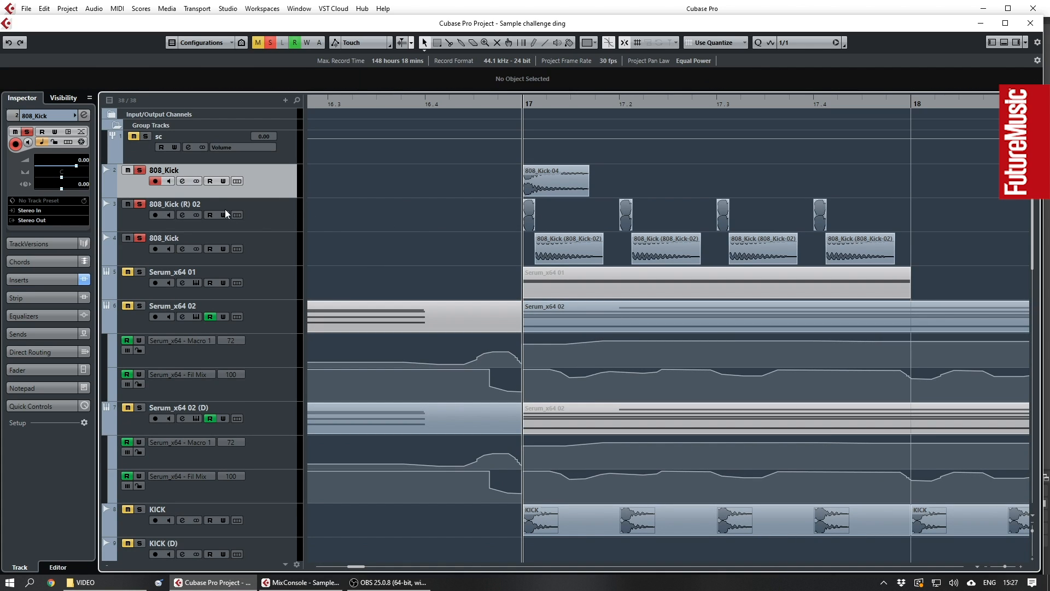
- Mute the 808_Kick (R) 02 events and the lower 808_Kick events in bar 17, and solo only the topmost 808_Kick track
left_click(270, 42)
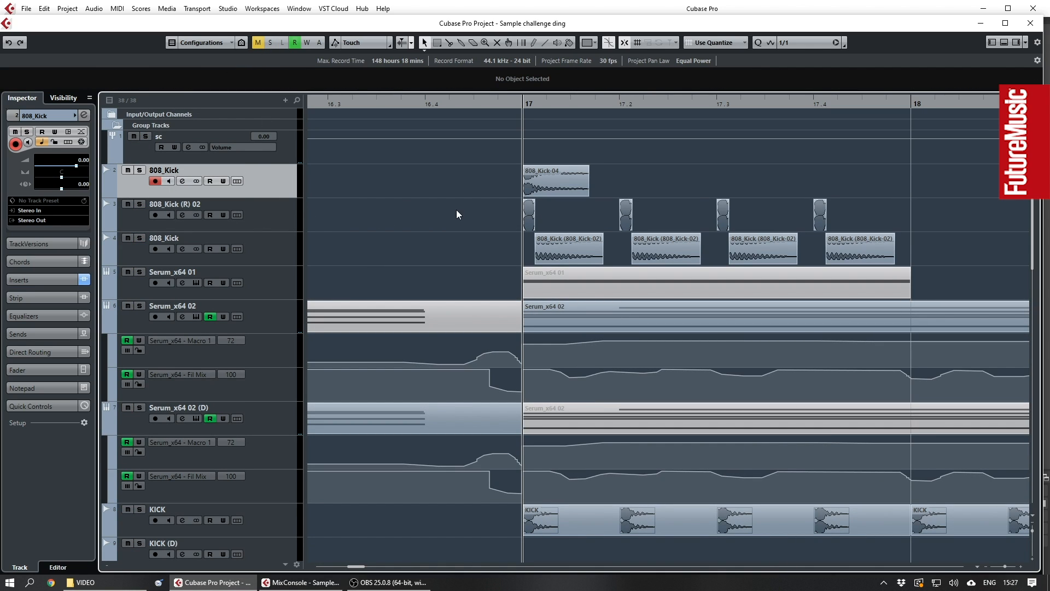
left_click_drag(459, 207, 943, 253)
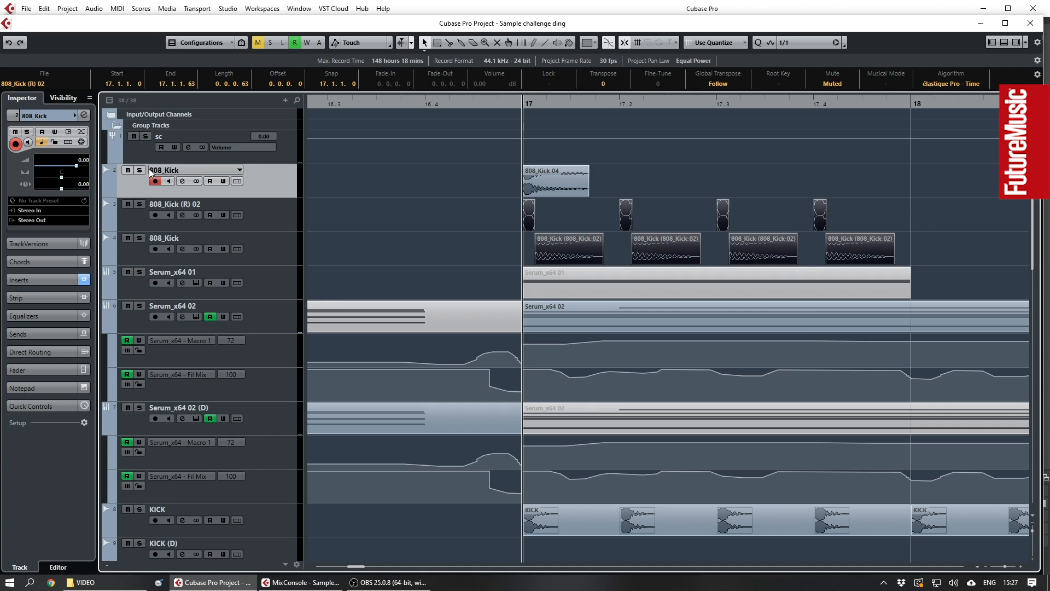
key("s")
- Open the channel settings of the topmost 808_Kick track, bypass all its inserts, and play the dry kick from bar 17
left_click(184, 180)
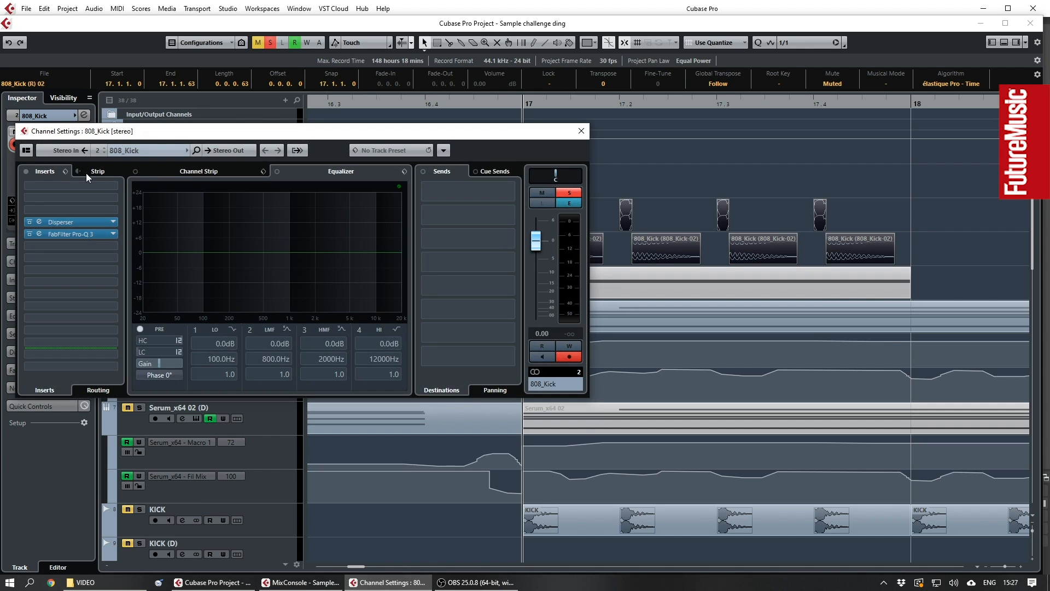
left_click(28, 172)
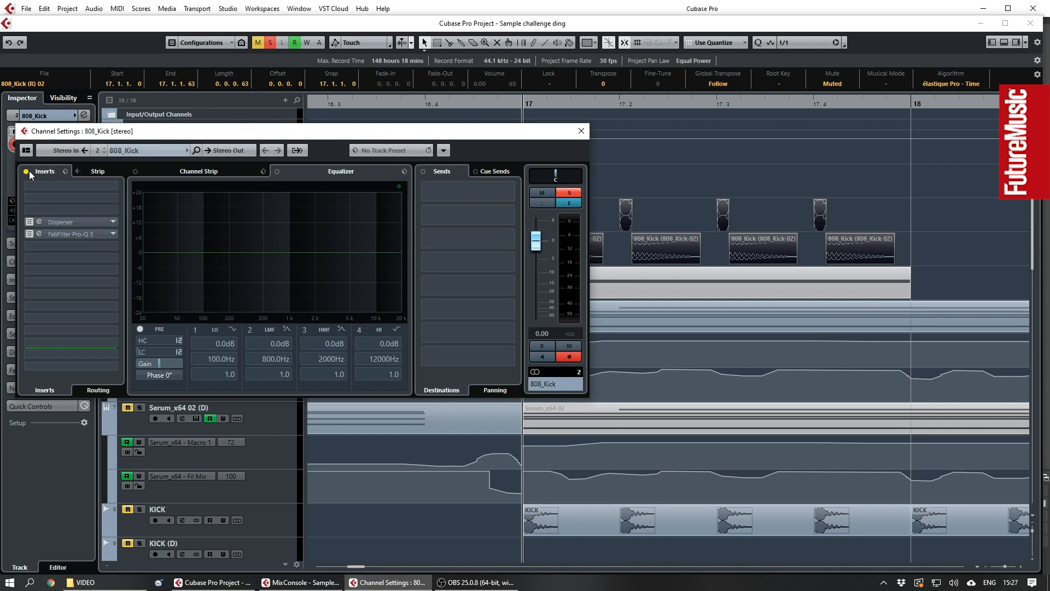
key("space")
key("space")
key("space")
key("space")
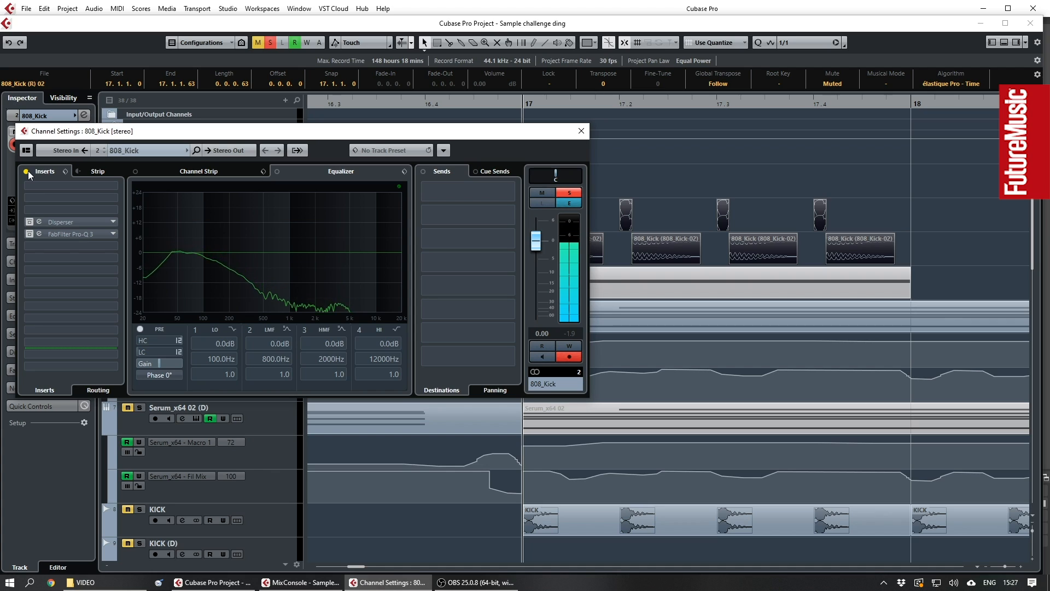
- Reactivate the topmost 808_Kick track's inserts, view its Disperser insert, and close the plug-in and channel windows
left_click(27, 171)
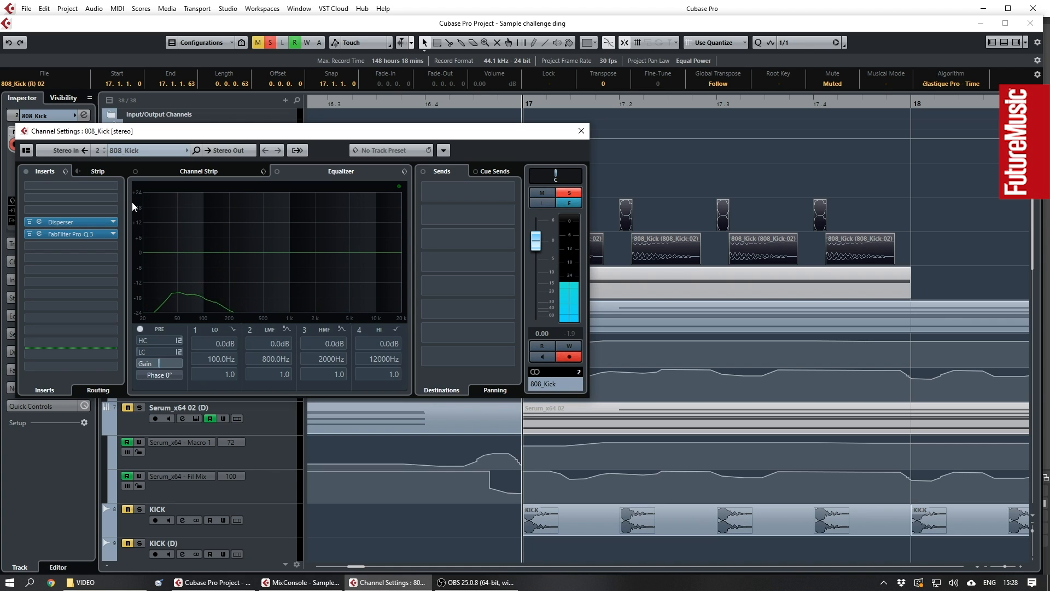
left_click(86, 222)
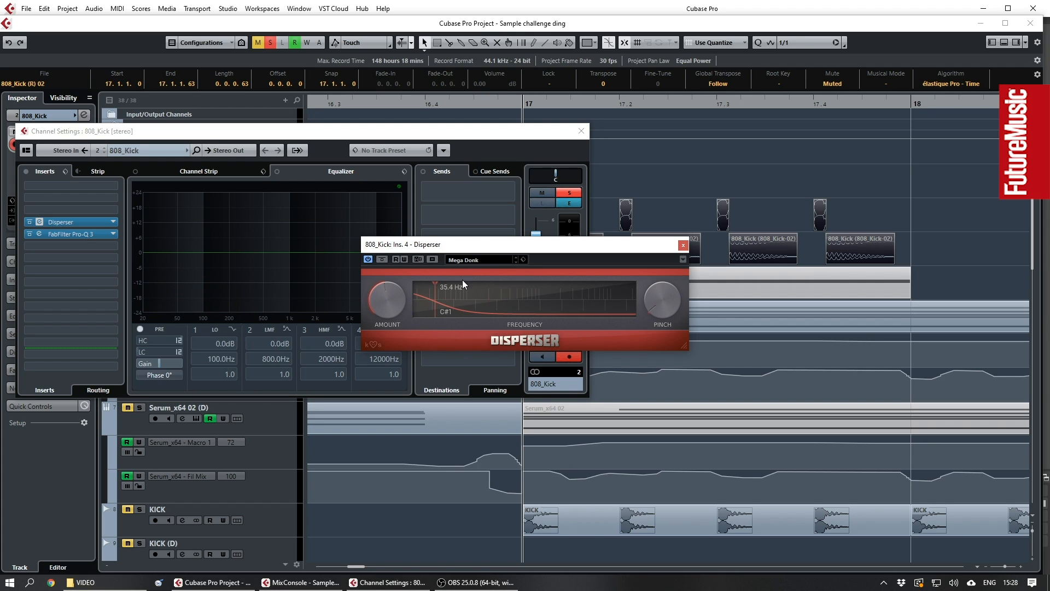
left_click(683, 245)
left_click(581, 131)
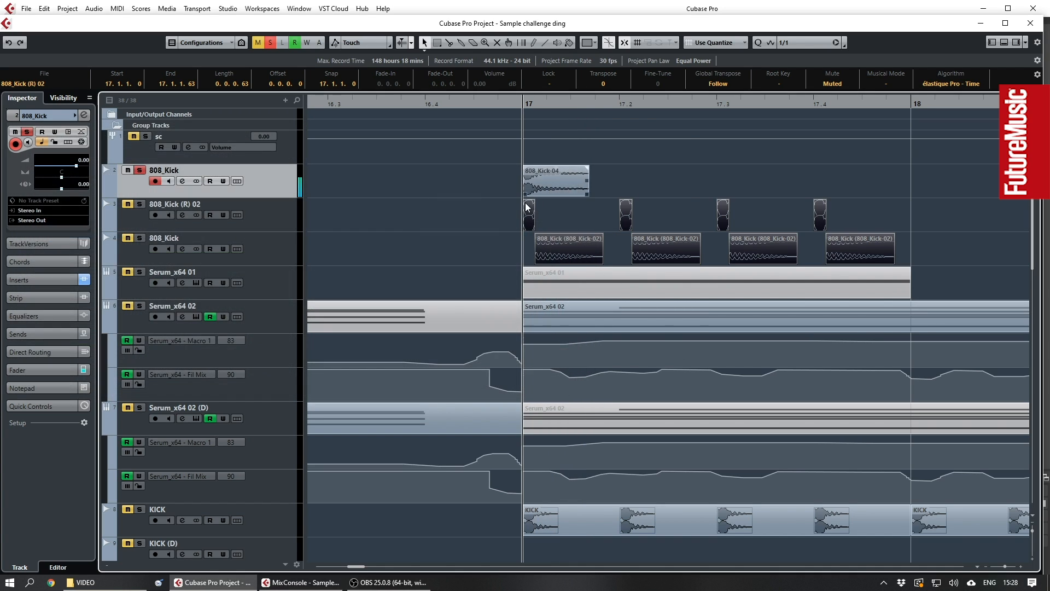
- Mute the 808_Kick-04 event at bar 17 and unmute the 808_Kick (R) 02 and lower 808_Kick events
left_click_drag(490, 174, 891, 235)
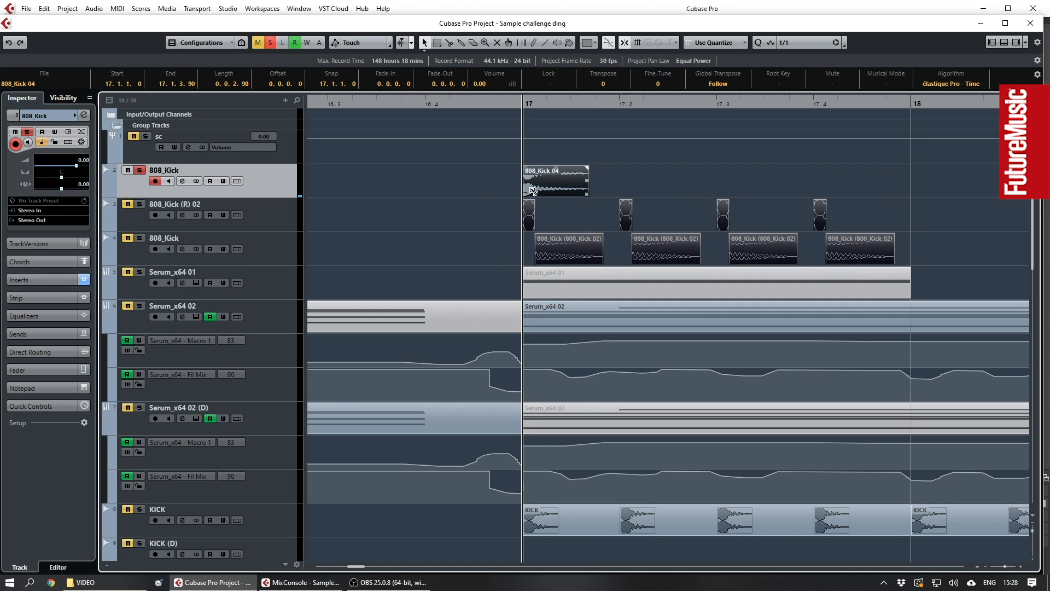
key("shift+m")
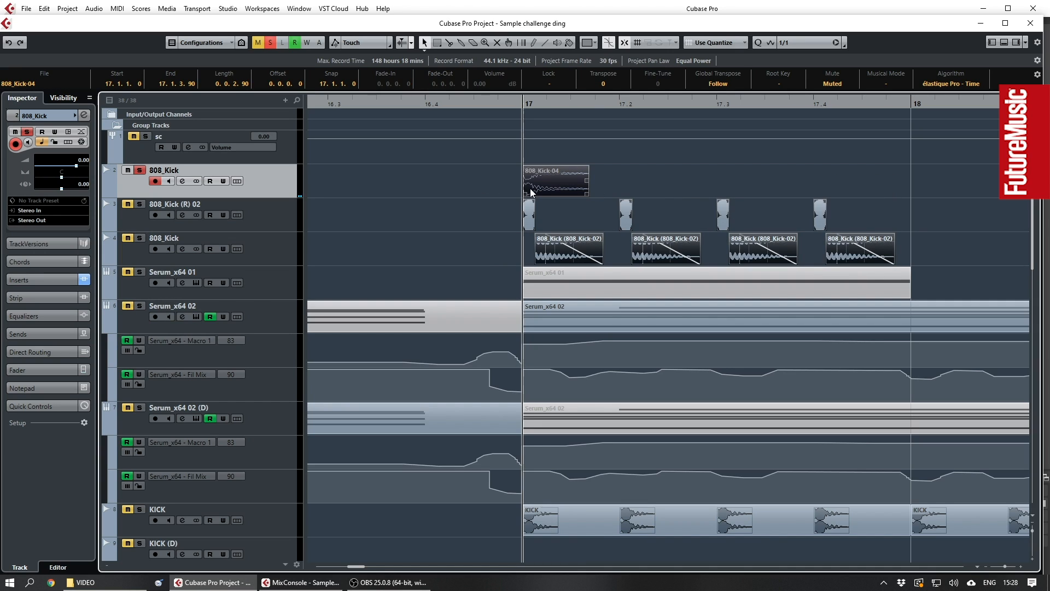
- Enlarge the lower 808_Kick track to examine the waveform and fade-out of its first event in bar 17
left_click(475, 242)
left_click(543, 252)
key("h")
key("h")
key("h")
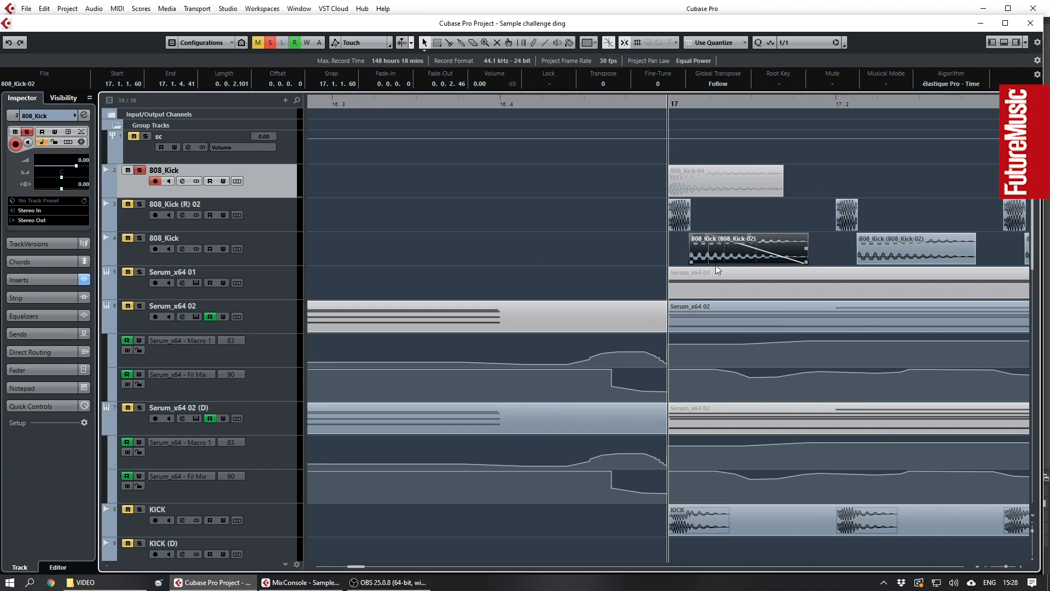
key("h")
key("h")
key("h")
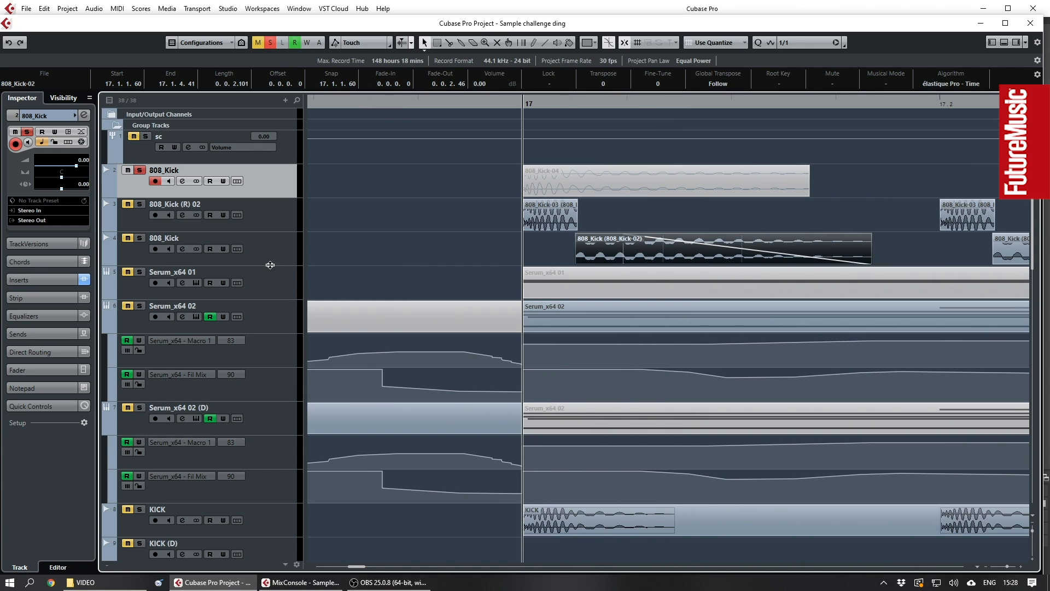
left_click_drag(270, 264, 270, 363)
key("h")
key("h")
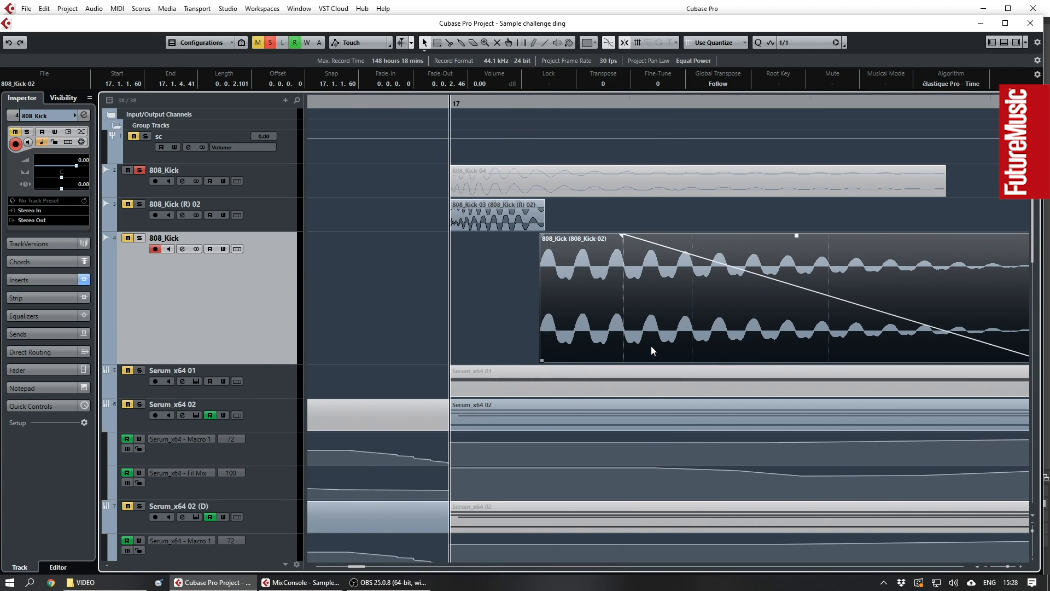
scroll(650, 348, "right", 1)
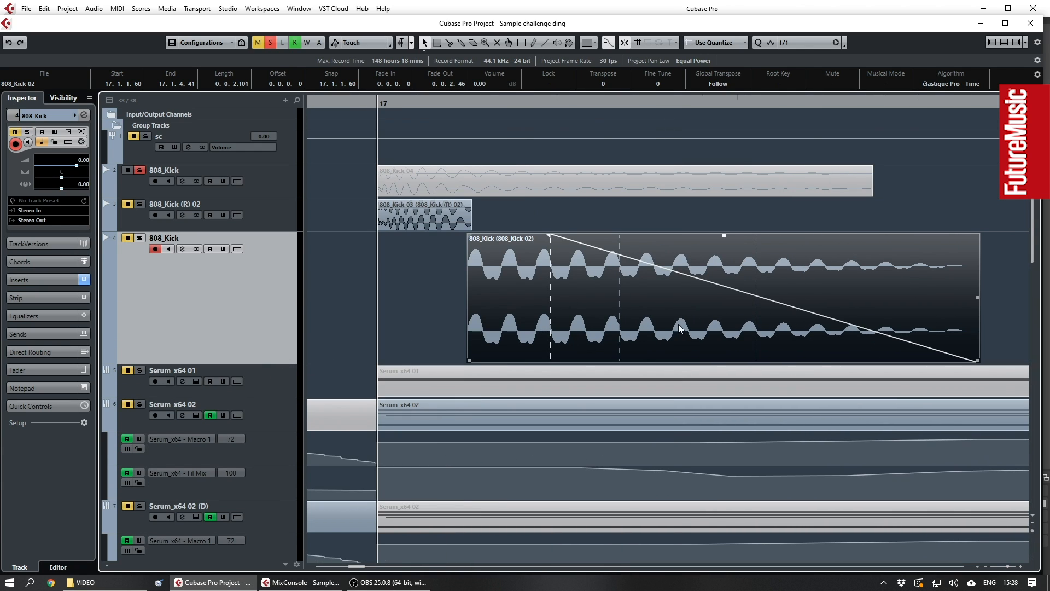
- Solo the lower 808_Kick track and play it from bar 17, alone and together with 808_Kick (R) 02
left_click(139, 238)
key("space")
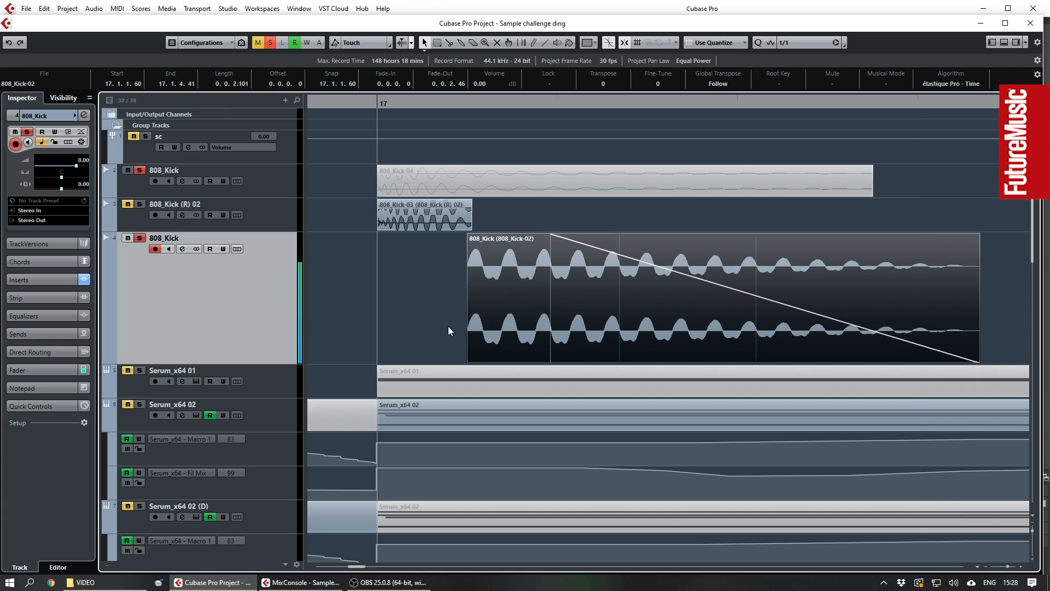
key("space")
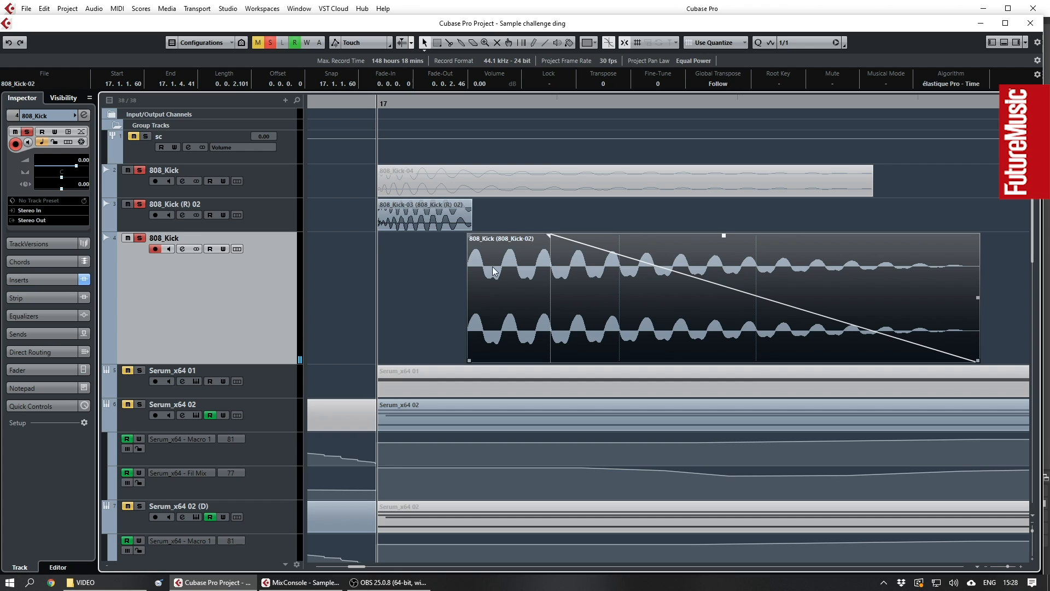
key("space")
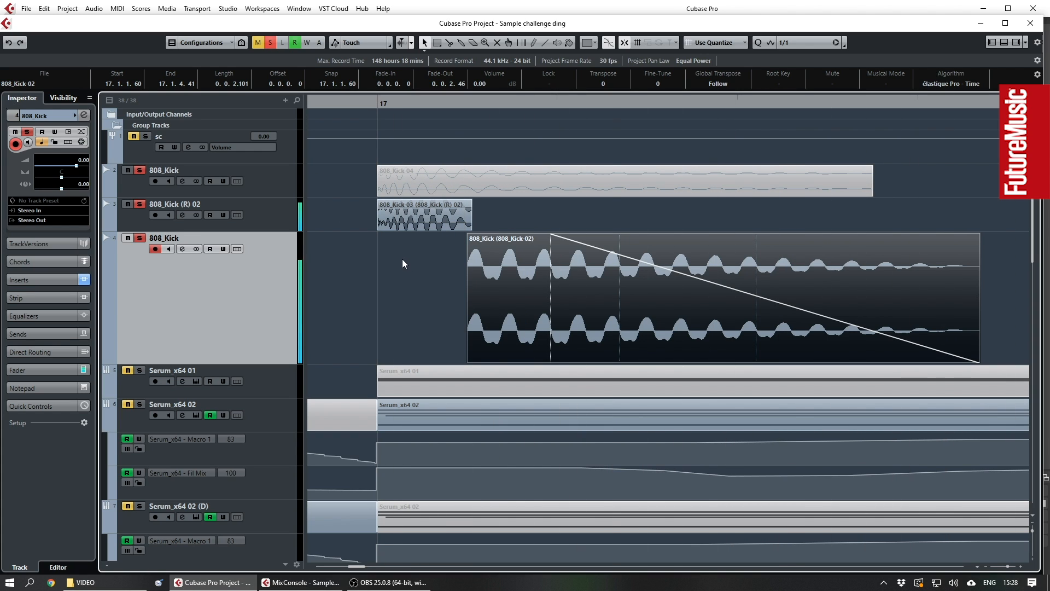
- Stop playback, clear all solos, and mute the 808_Kick (R) 02 and lower 808_Kick events in bar 17
key("g")
key("g")
key("g")
key("g")
key("g")
key("g")
key("space")
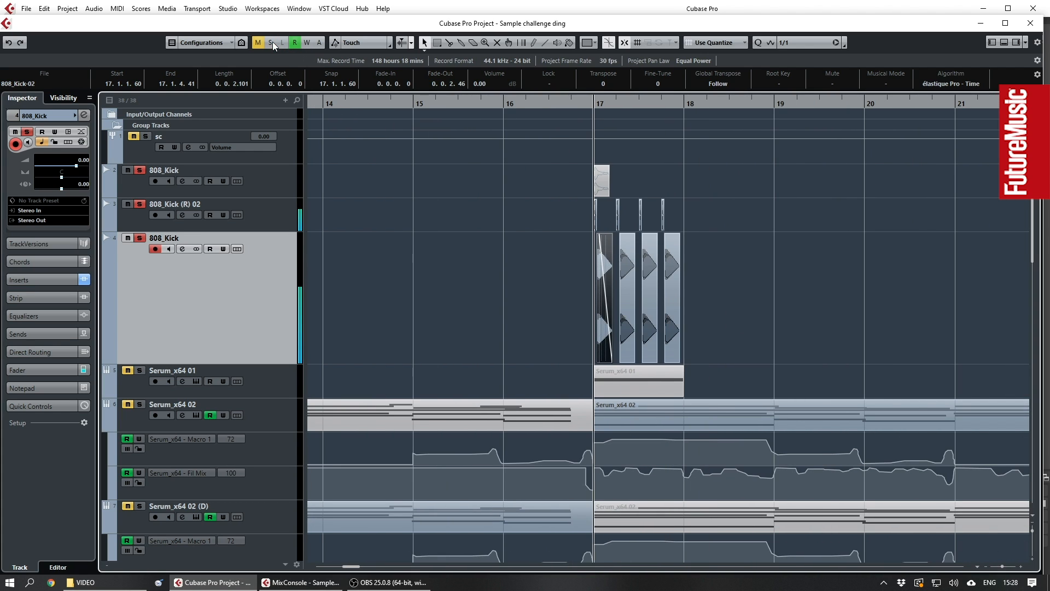
left_click(273, 42)
left_click(543, 230)
left_click_drag(552, 219, 785, 309)
- Audition the KICK track in solo from bar 17, then stop playback and unsolo it
scroll(654, 314, "down", 10)
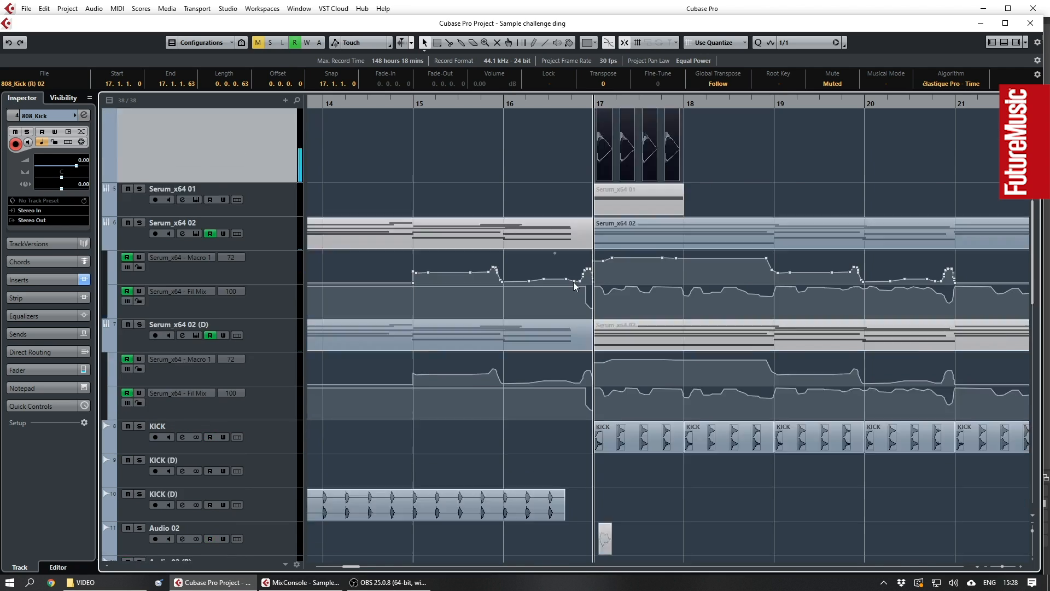
left_click(245, 174)
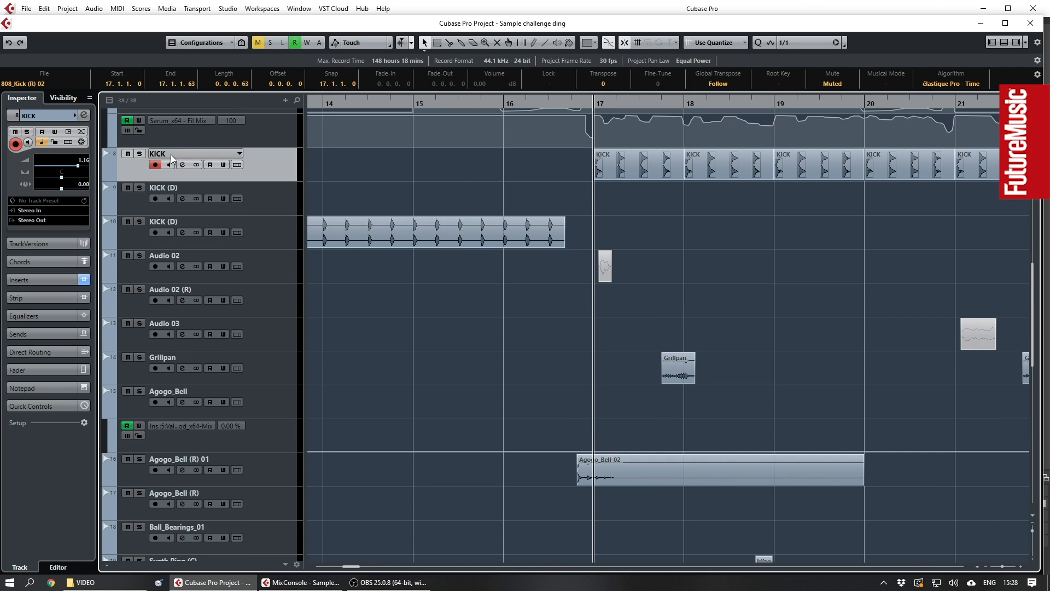
left_click(140, 156)
key("space")
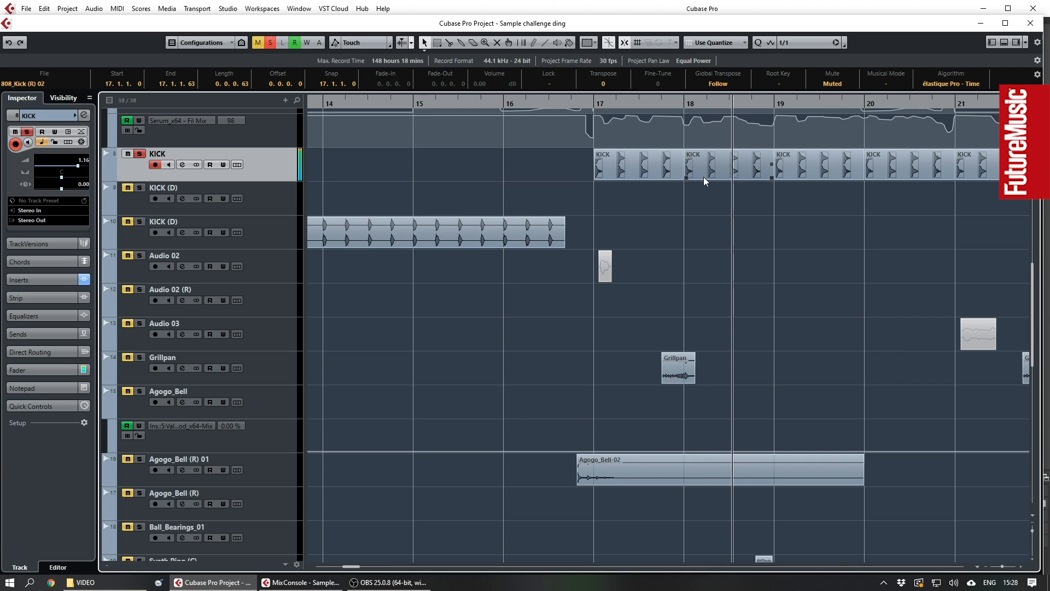
key("g")
key("g")
key("g")
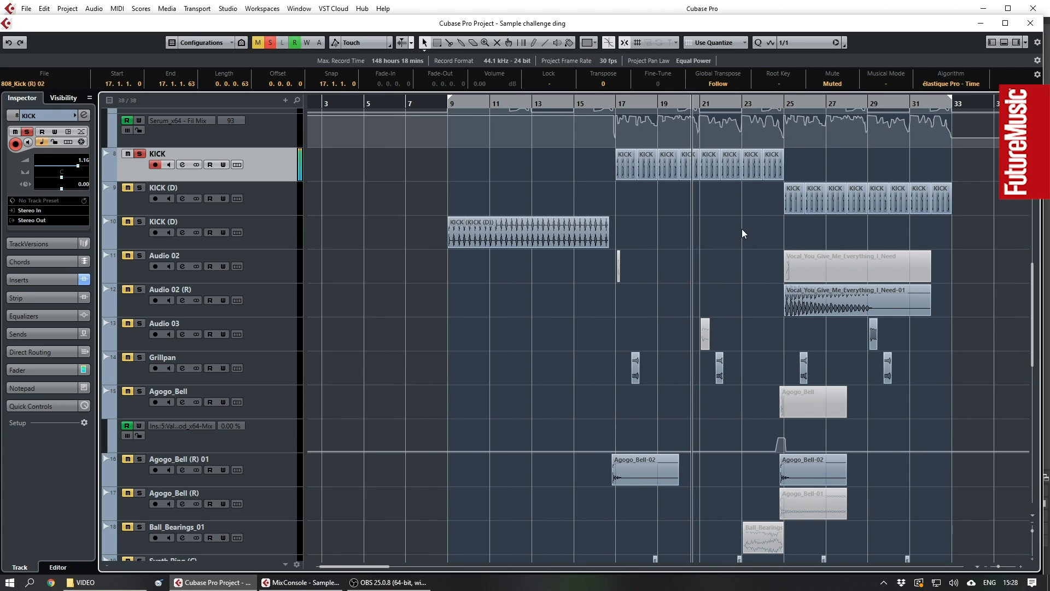
key("space")
left_click(143, 153)
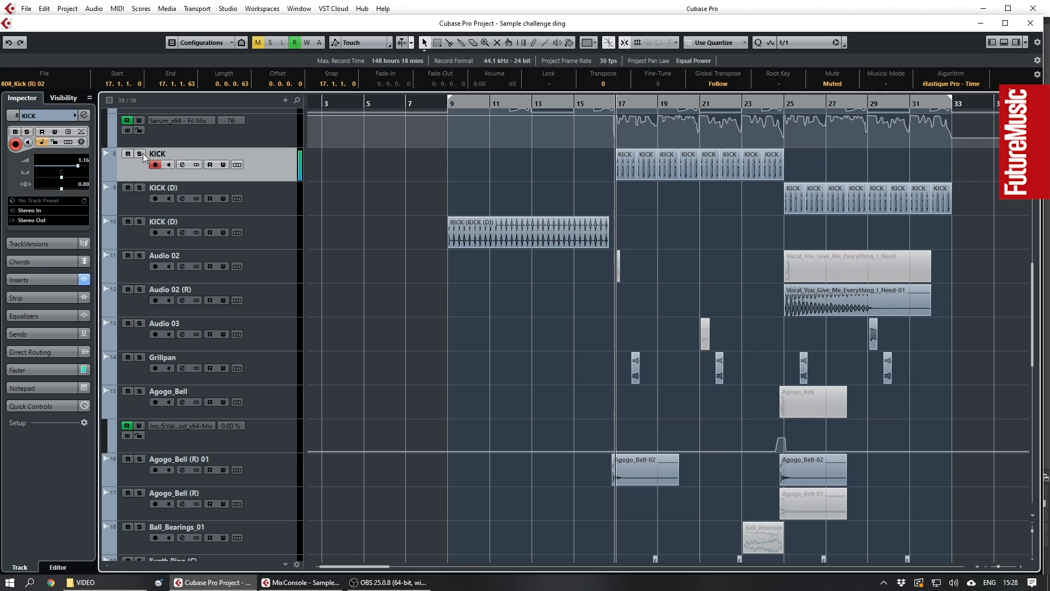
- Examine how the Serum_x64 02 parts and kick events are arranged across bars 9 to 33, ending on the Serum_x64 02 part at bar 17
scroll(547, 274, "up", 5)
left_click(608, 368)
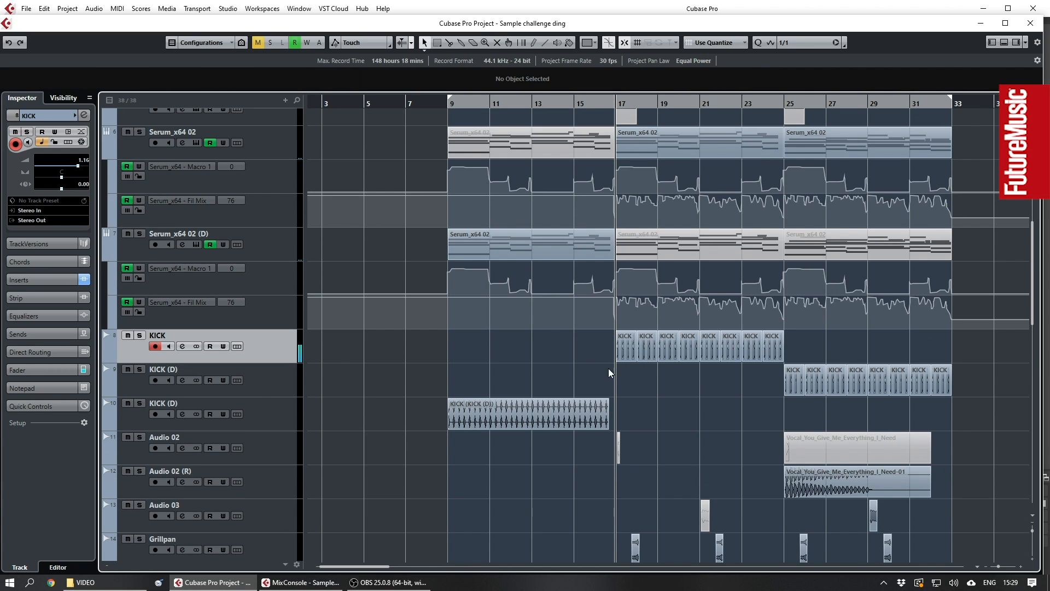
scroll(618, 366, "up", 2)
scroll(697, 326, "up", 4)
scroll(697, 326, "down", 2)
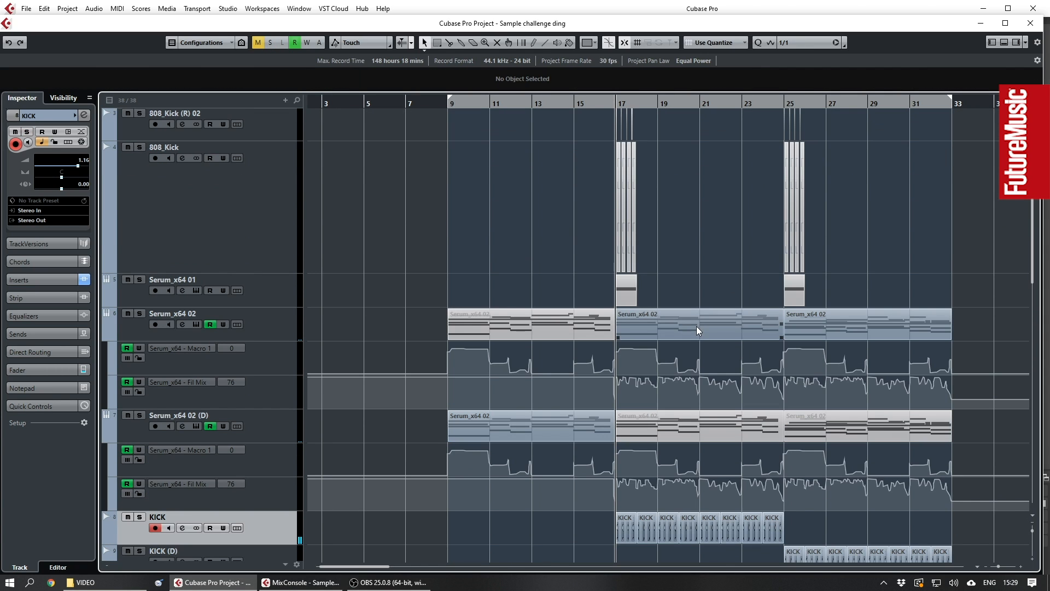
scroll(695, 330, "down", 4)
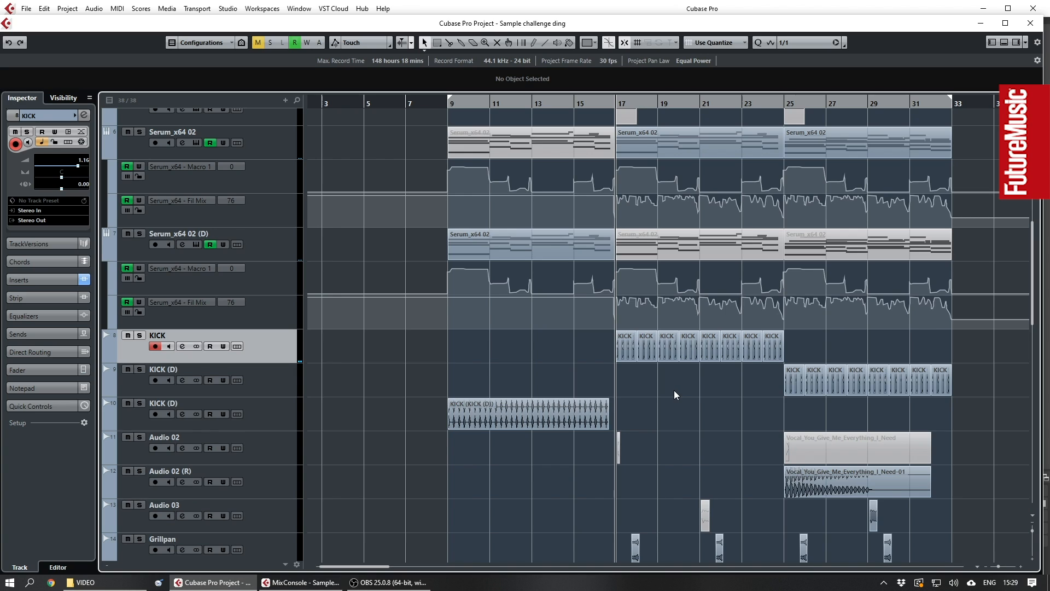
scroll(674, 390, "down", 2)
scroll(675, 388, "up", 4)
left_click(556, 337)
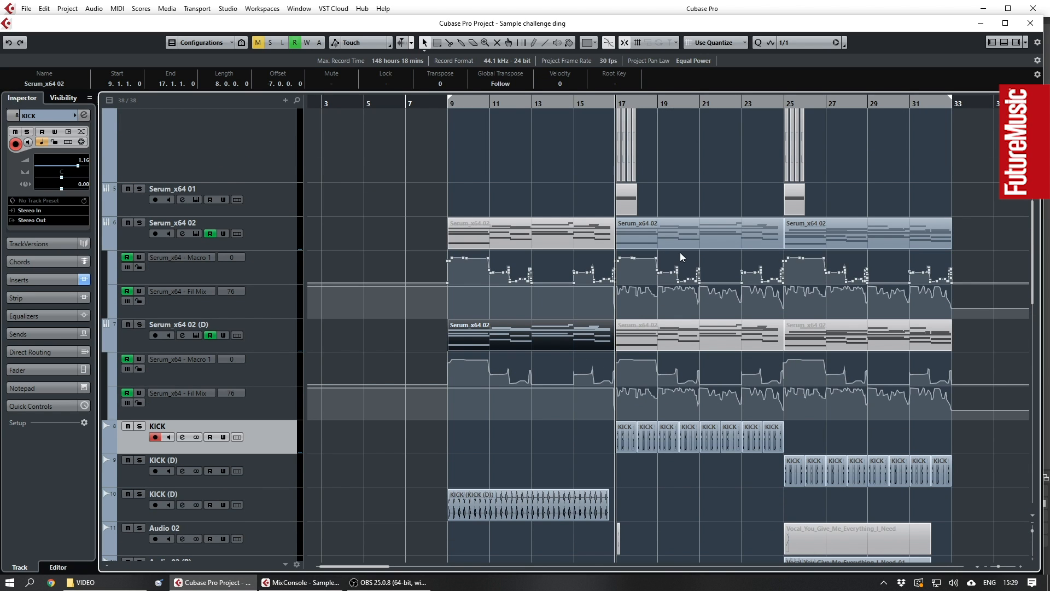
scroll(690, 304, "right", 3)
left_click(505, 235)
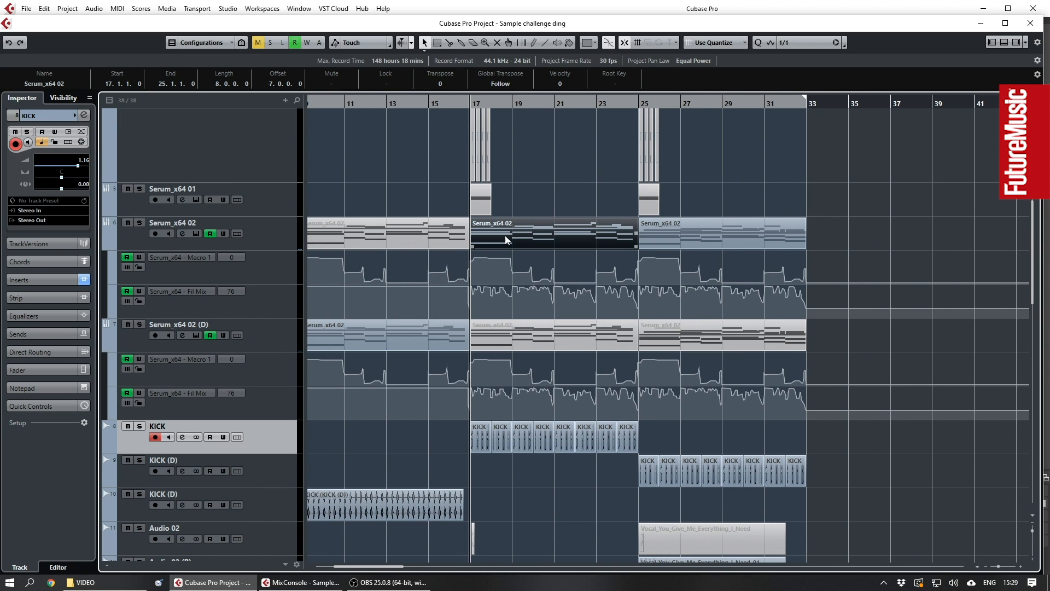
- Open the Serum instrument of the Serum_x64 02 track and move its window so the whole interface is visible
scroll(596, 296, "down", 6)
scroll(596, 297, "up", 8)
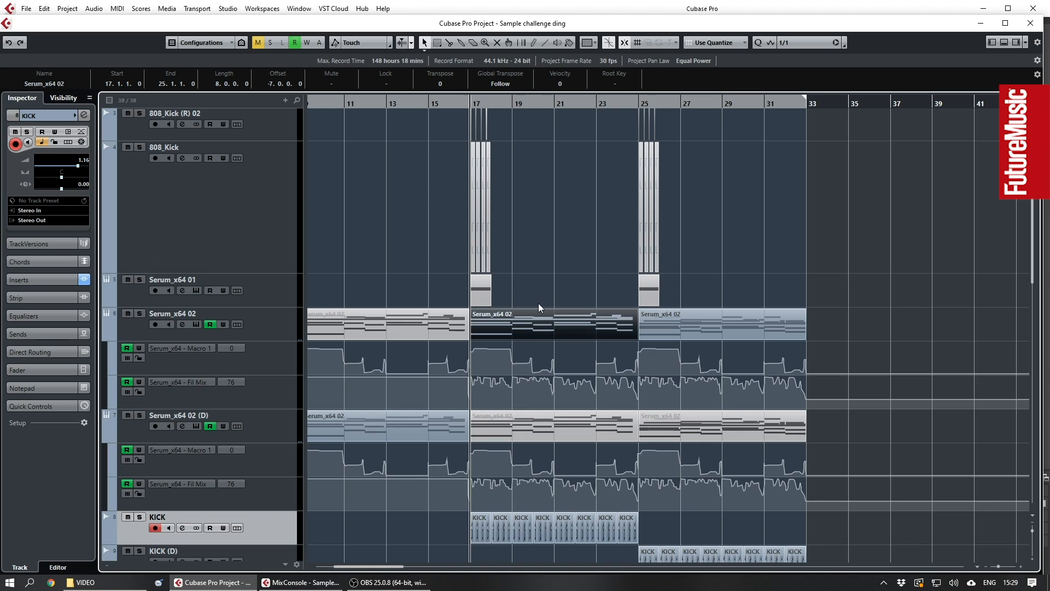
scroll(541, 305, "left", 3)
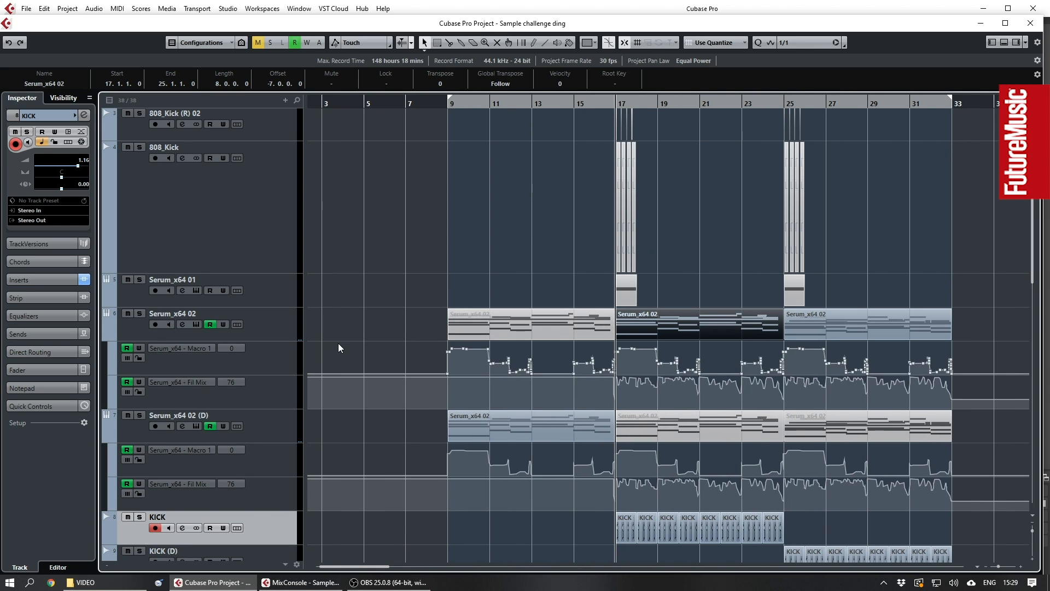
left_click(338, 343)
left_click(640, 327)
left_click(258, 332)
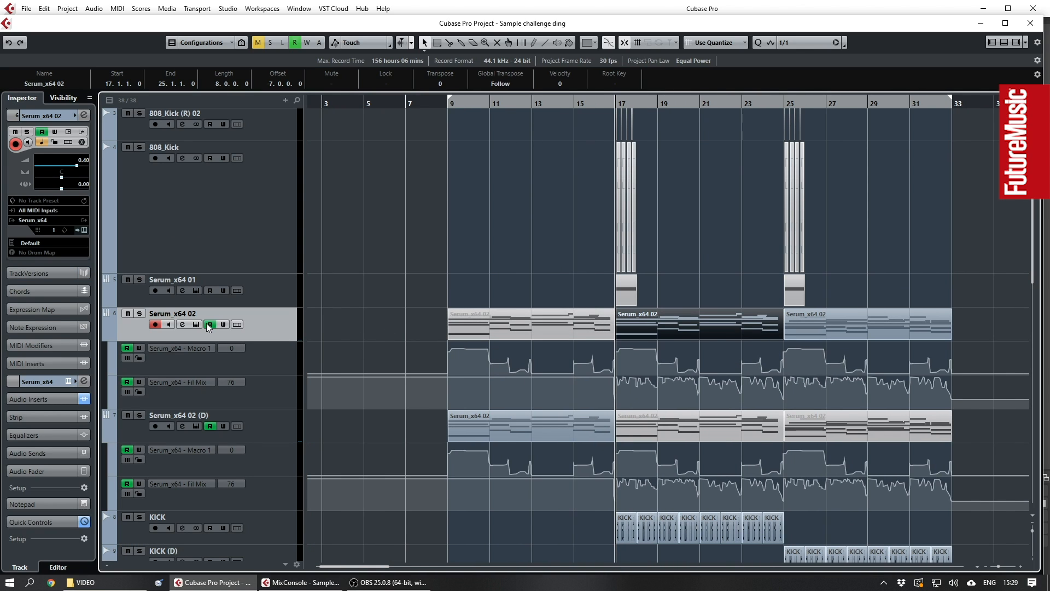
left_click(195, 324)
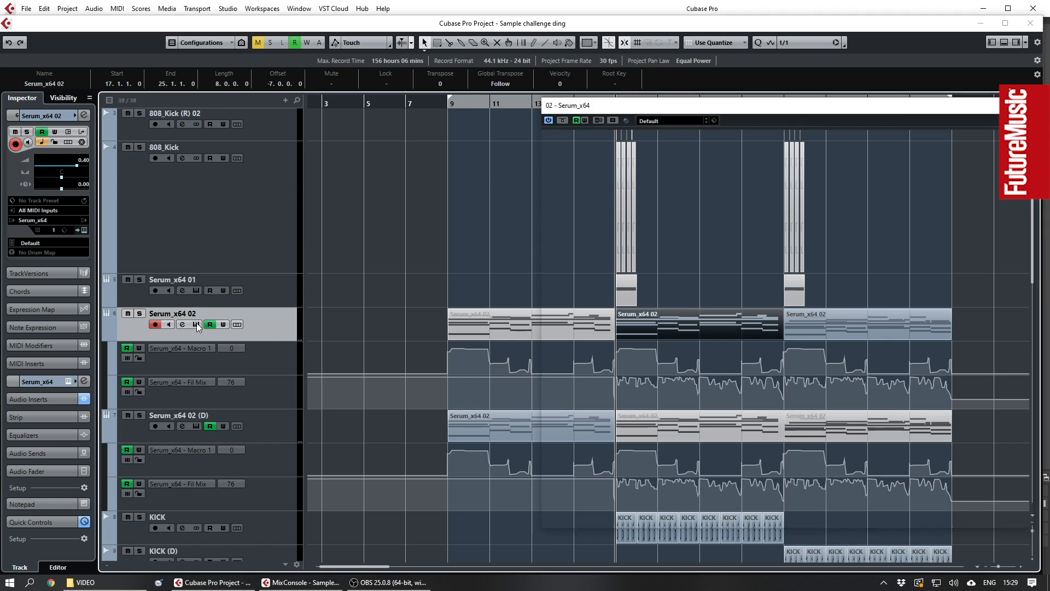
left_click_drag(699, 109, 496, 113)
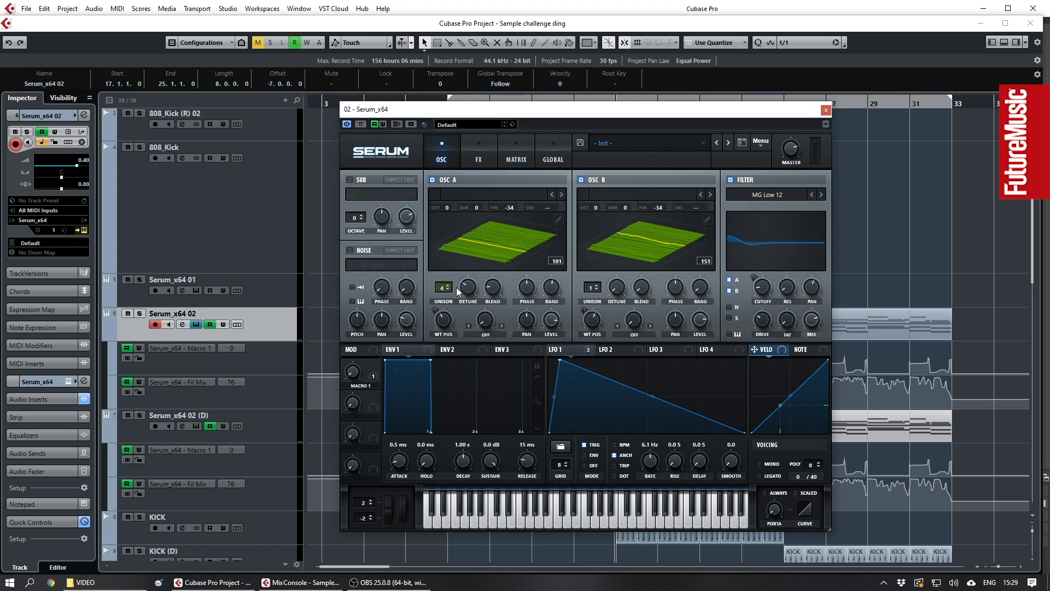
- Audition Serum's Oscillator A while sweeping its wavetable position
left_click(528, 247)
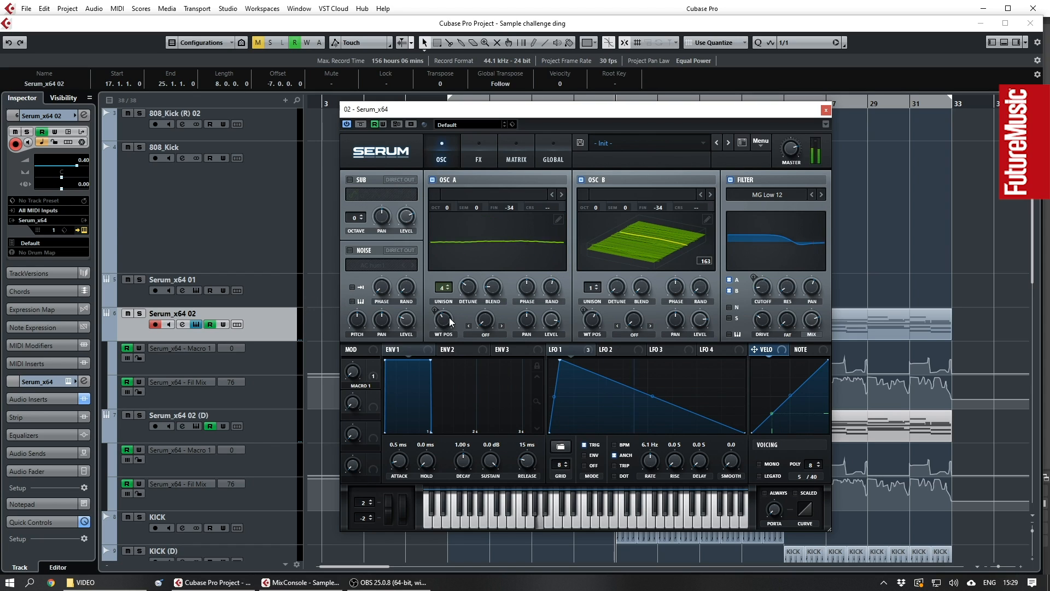
mouse_move(447, 324)
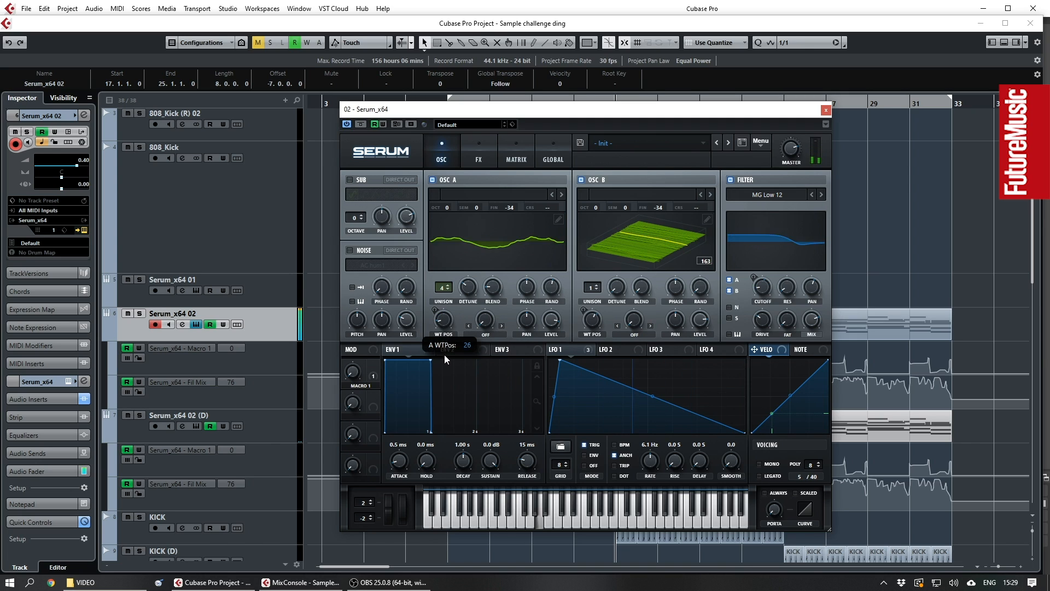
mouse_move(444, 338)
left_mouse_down()
mouse_move(444, 243)
mouse_move(450, 329)
left_mouse_up()
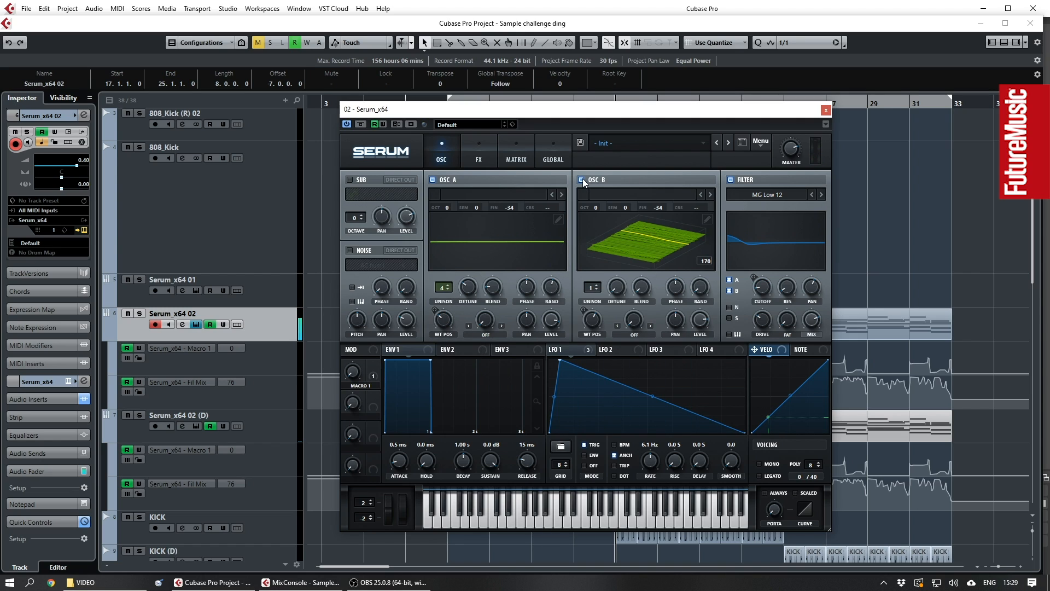
- Turn off Oscillator A, sweep Oscillator B's wavetable position including with the filter bypassed, and re-enable the filter
left_click(433, 179)
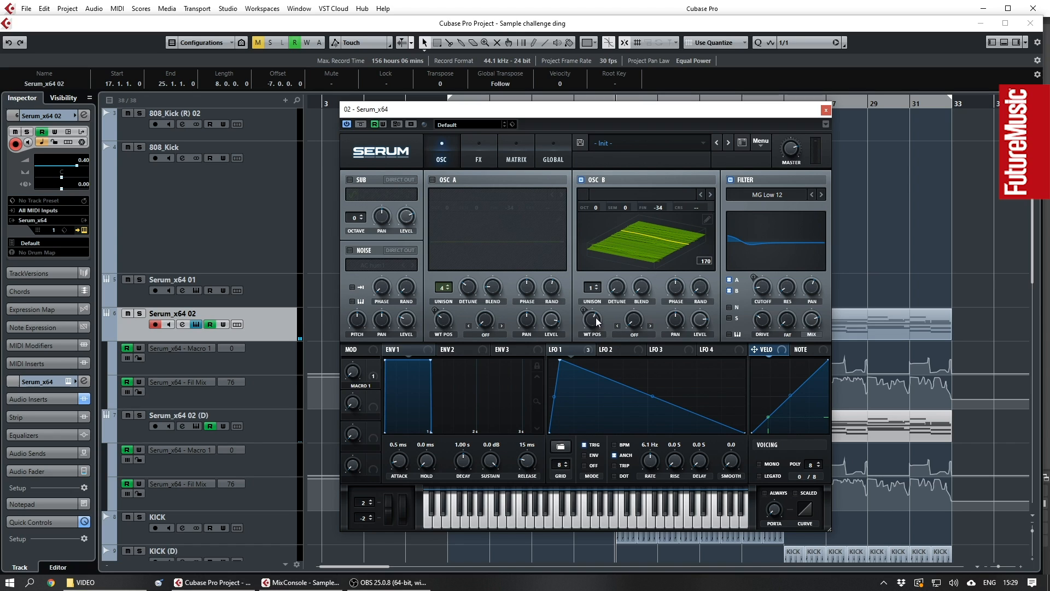
left_click_drag(595, 320, 592, 274)
left_click(572, 350)
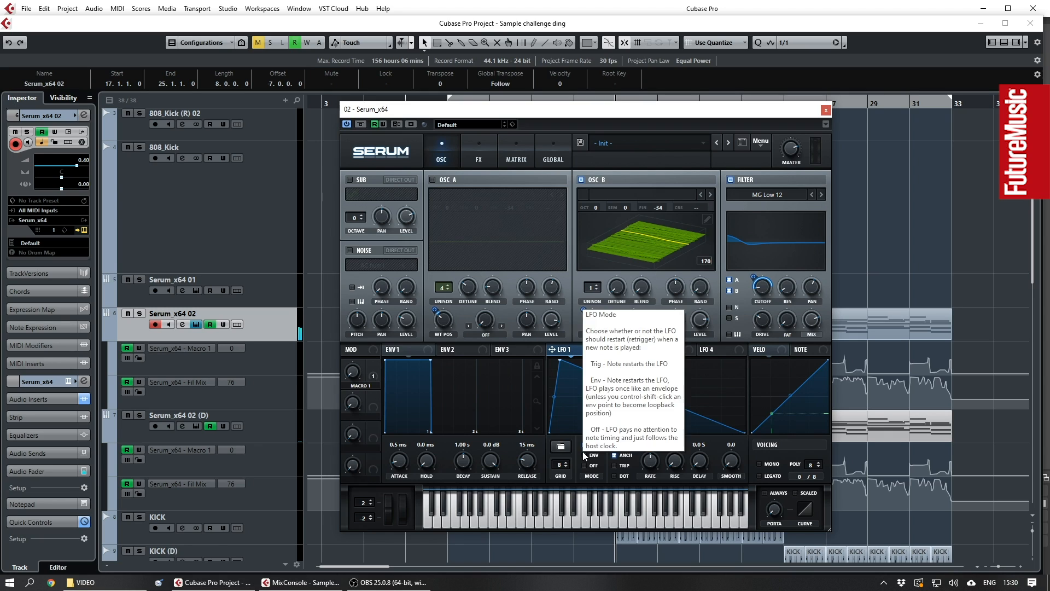
left_click(739, 180)
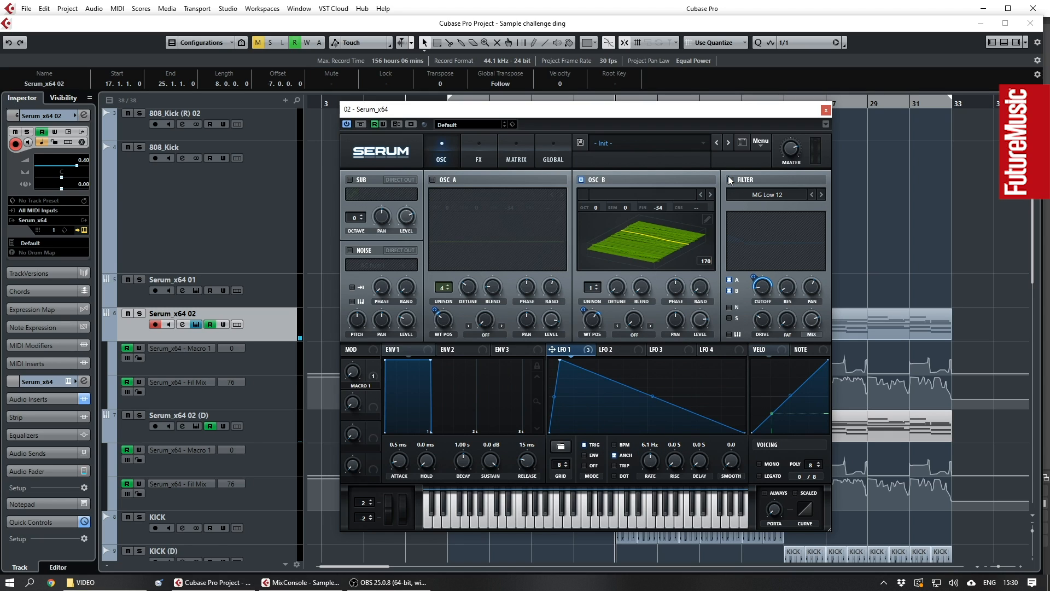
left_click_drag(596, 320, 598, 345)
left_click(731, 180)
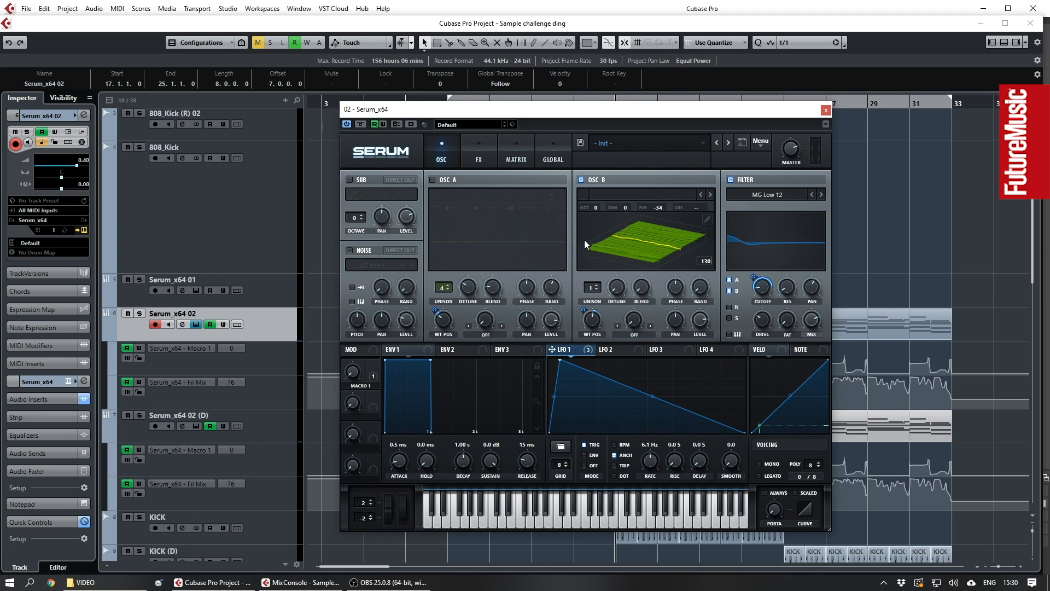
- Turn Oscillator A back on and restore the patch's original settings after the wavetable position experiments
left_click(434, 180)
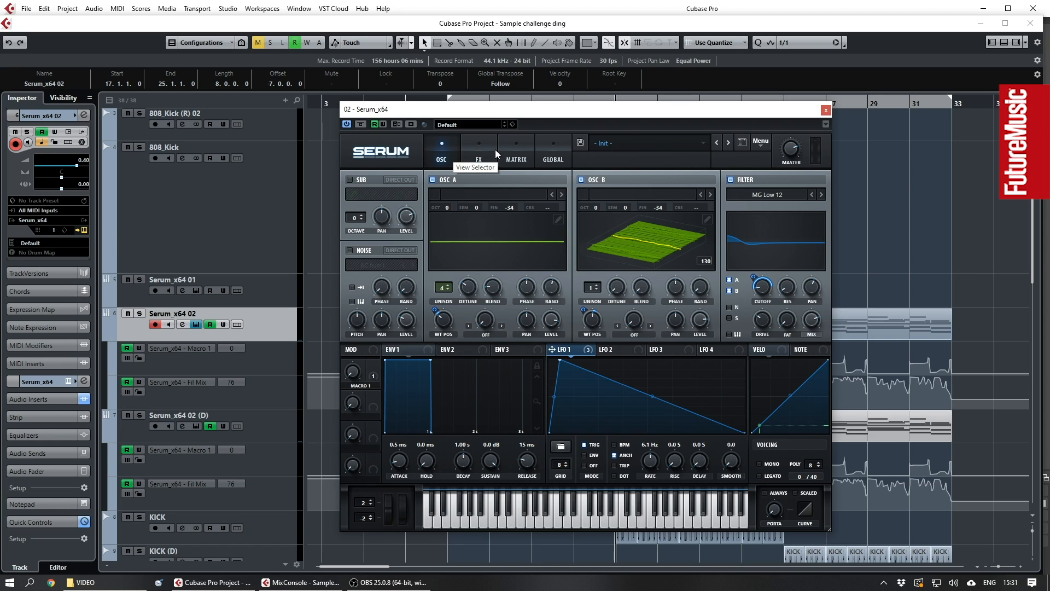
mouse_move(445, 325)
left_click(398, 126)
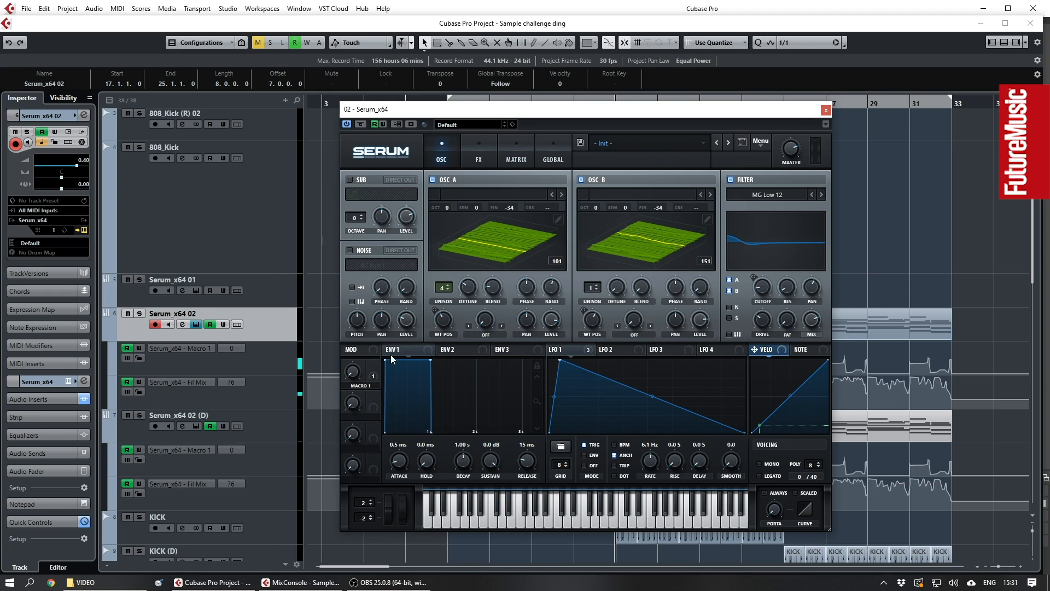
- Show which Serum controls Macro 1 modulates and close the instrument window
left_click(374, 378)
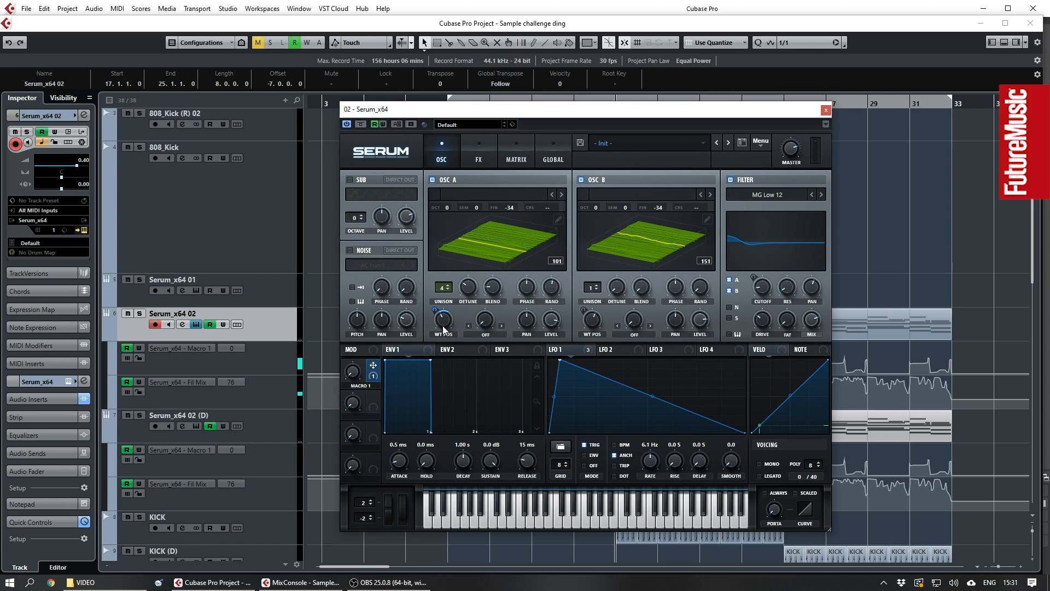
left_click(826, 110)
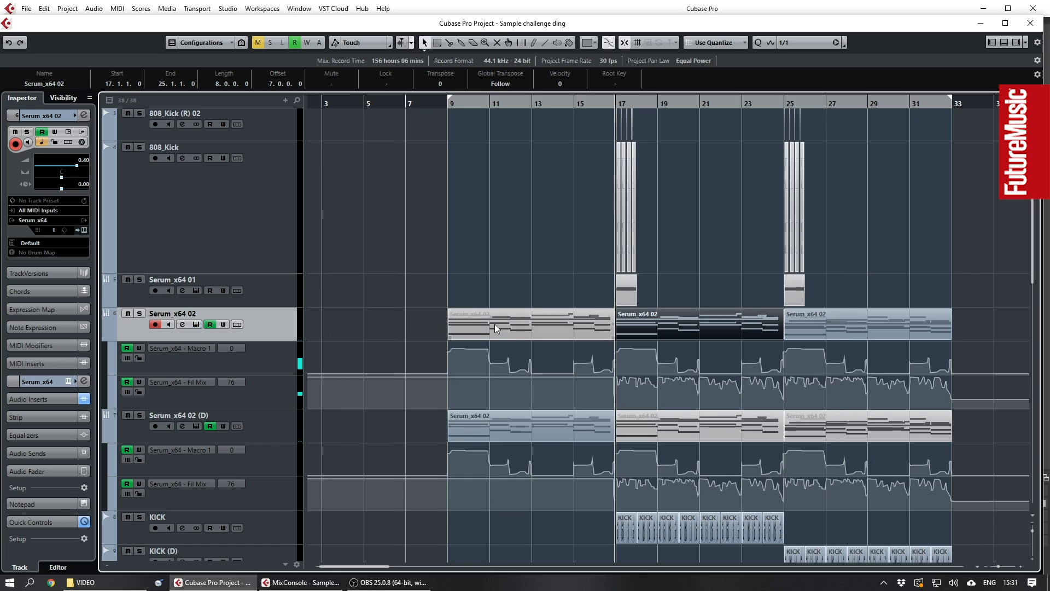
- Solo the Serum_x64 02 track and play it from bar 17
left_click(140, 314)
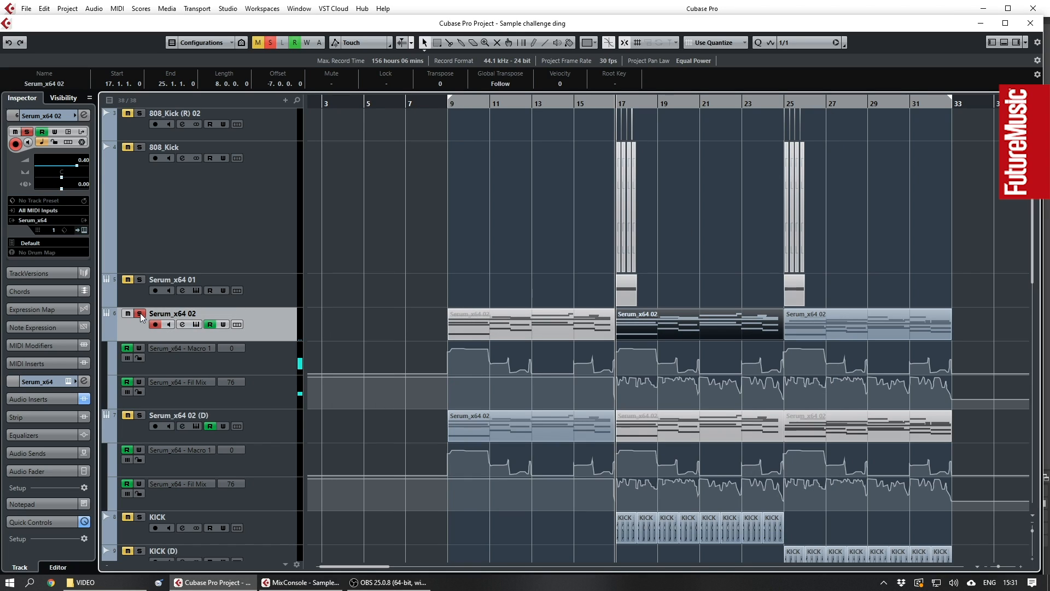
scroll(360, 254, "up", 3)
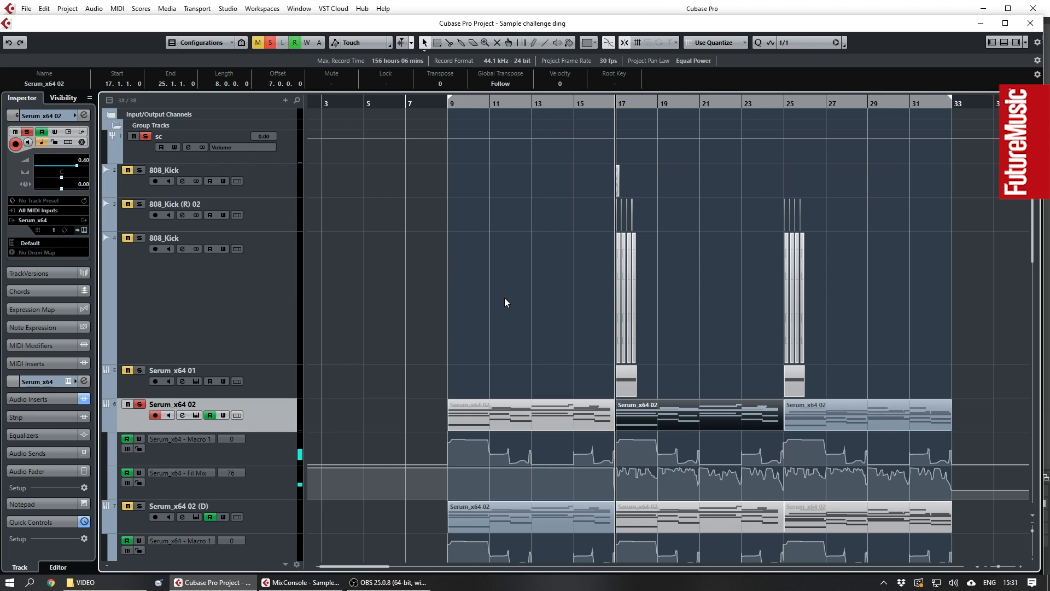
key("space")
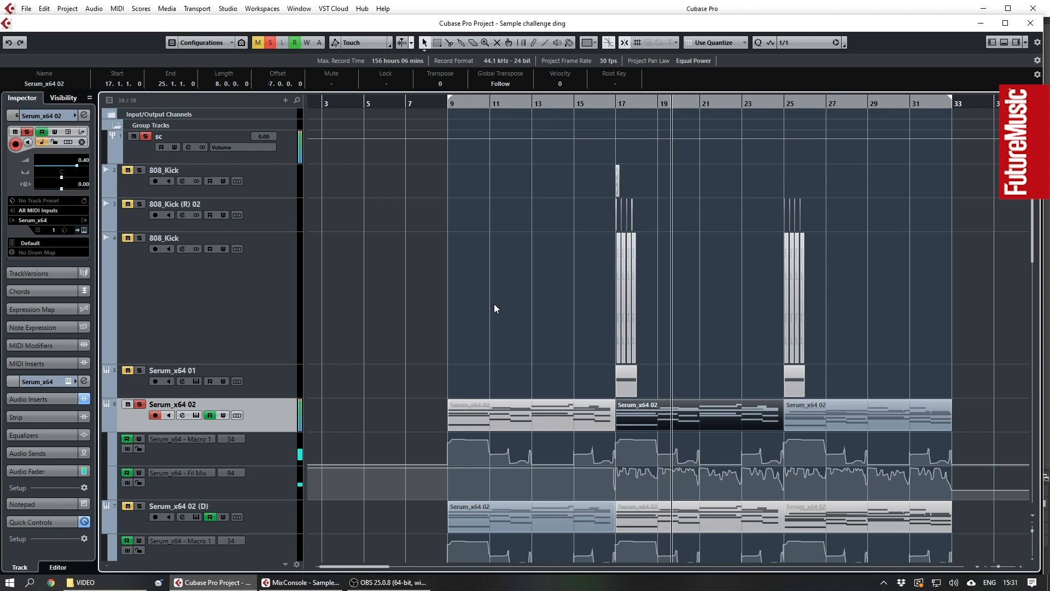
- Open the Serum_x64 02 part at bar 17 in the Key Editor, examine its chord notes, and return the cursor to bar 17
double_click(680, 414)
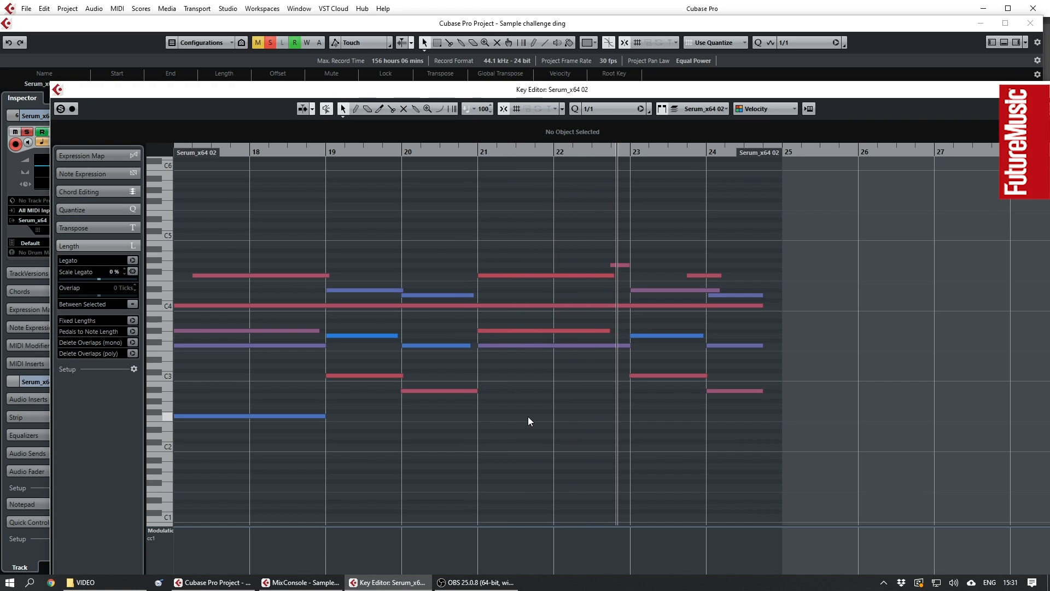
scroll(530, 415, "left", 1)
scroll(529, 415, "left", 1)
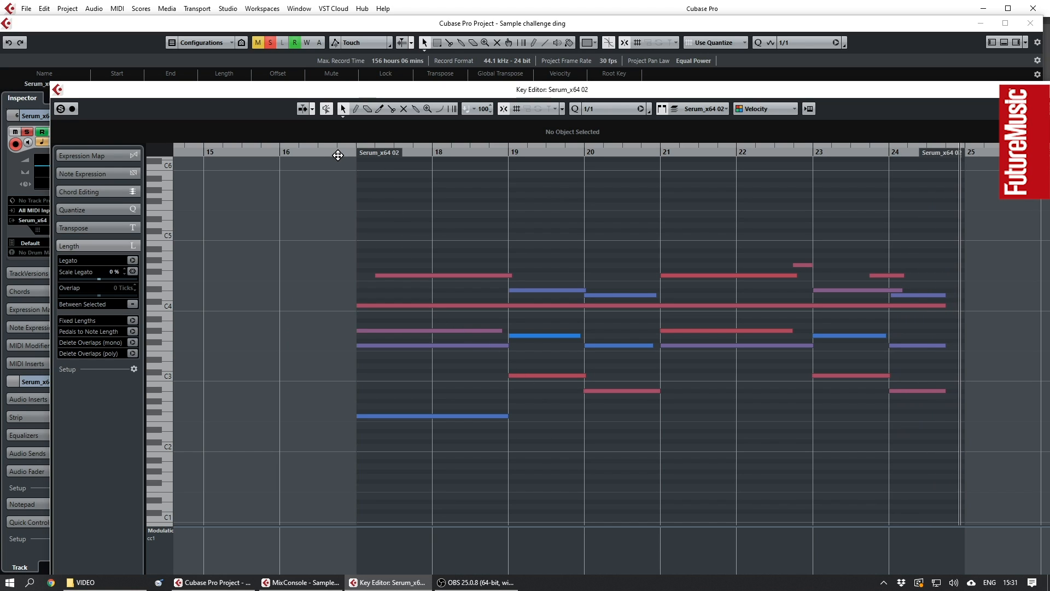
left_click(340, 152)
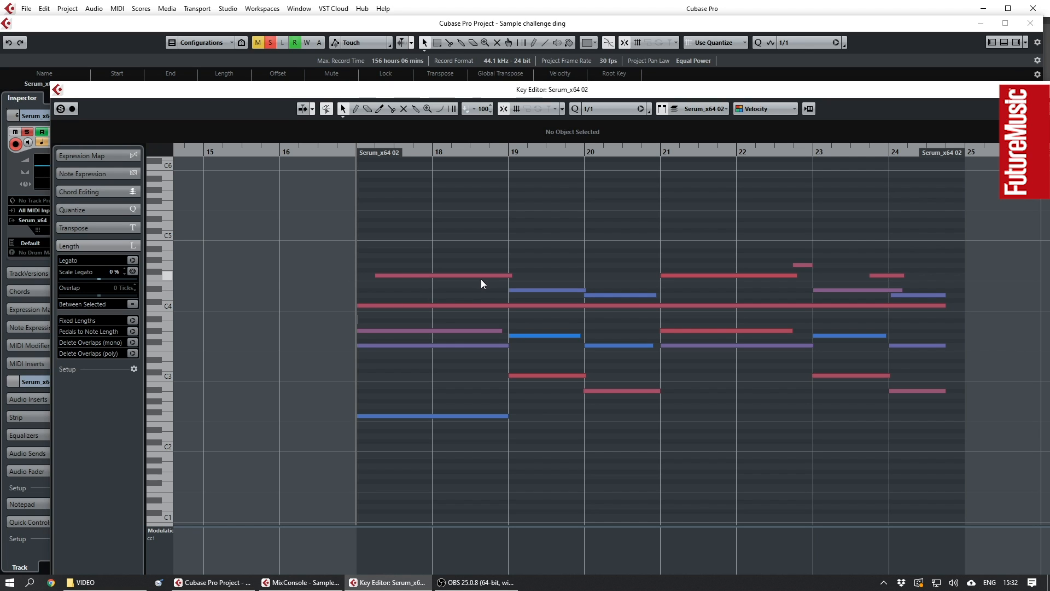
- Draw a trial C5 note at 17.2.4.0 with length 1.1.3.0, play it with the chords, and undo it
right_click(402, 246)
left_click(413, 244)
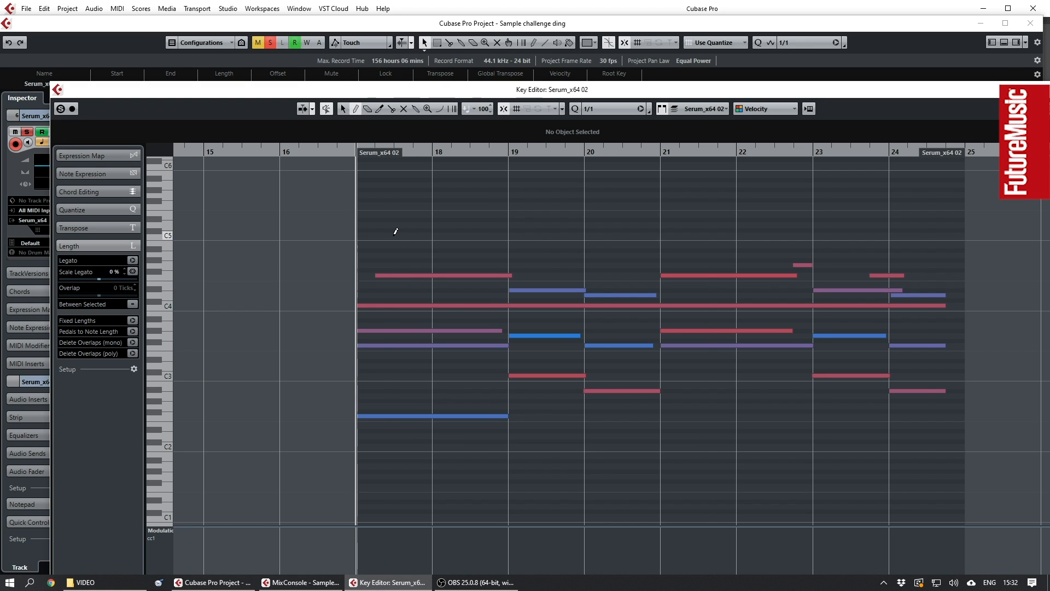
mouse_move(390, 234)
left_mouse_down()
mouse_move(484, 234)
mouse_move(491, 222)
left_mouse_up()
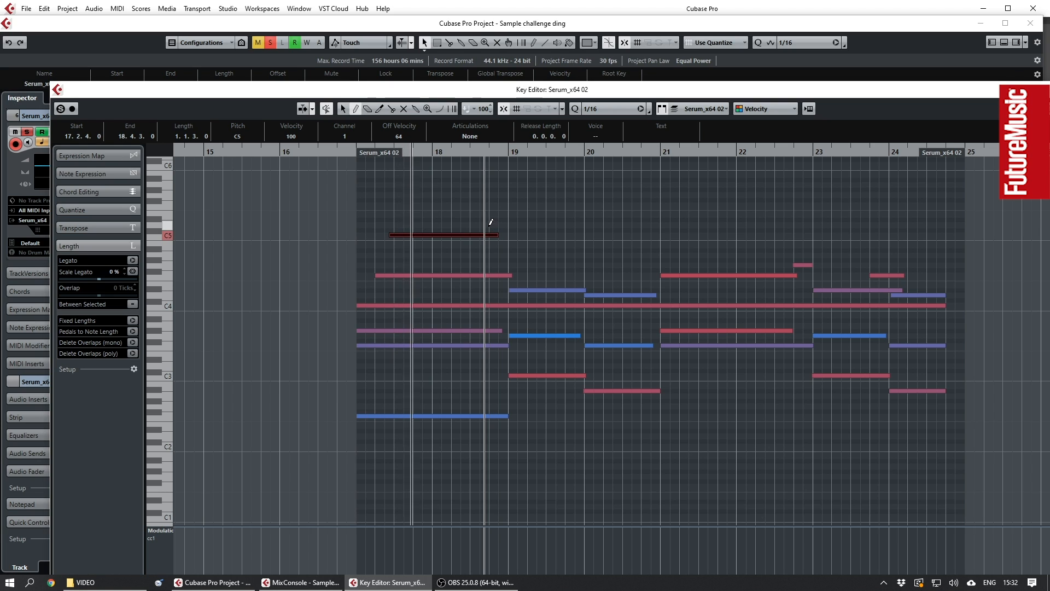
key("space")
key("ctrl+z")
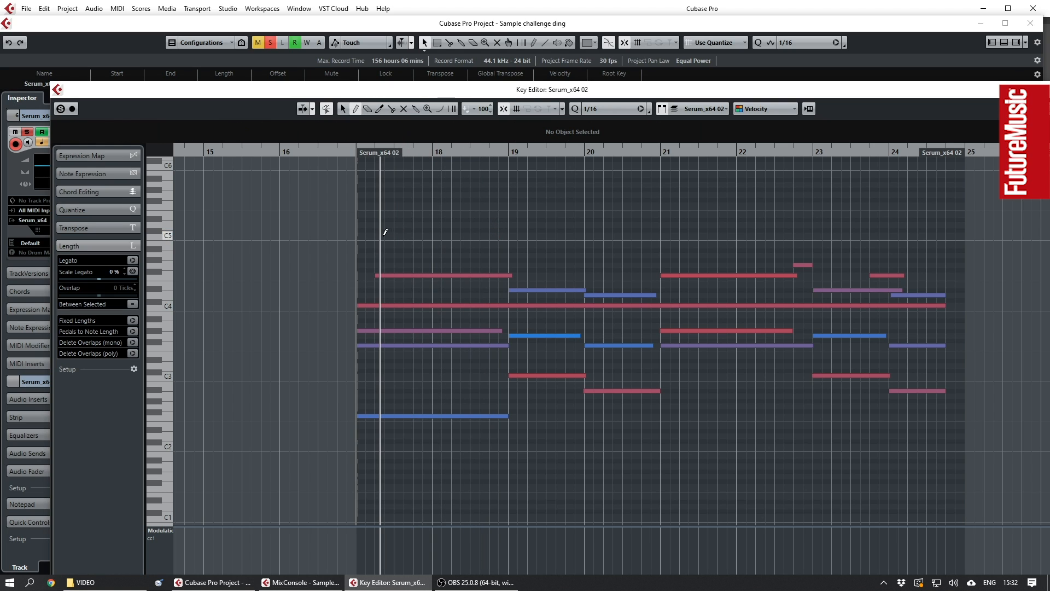
- Draw another trial C5 note at 17.2.1.119 with length 1.1.1.18, audition it with the chords, and delete it
left_click_drag(381, 235, 481, 232)
right_click(467, 214)
left_click(467, 213)
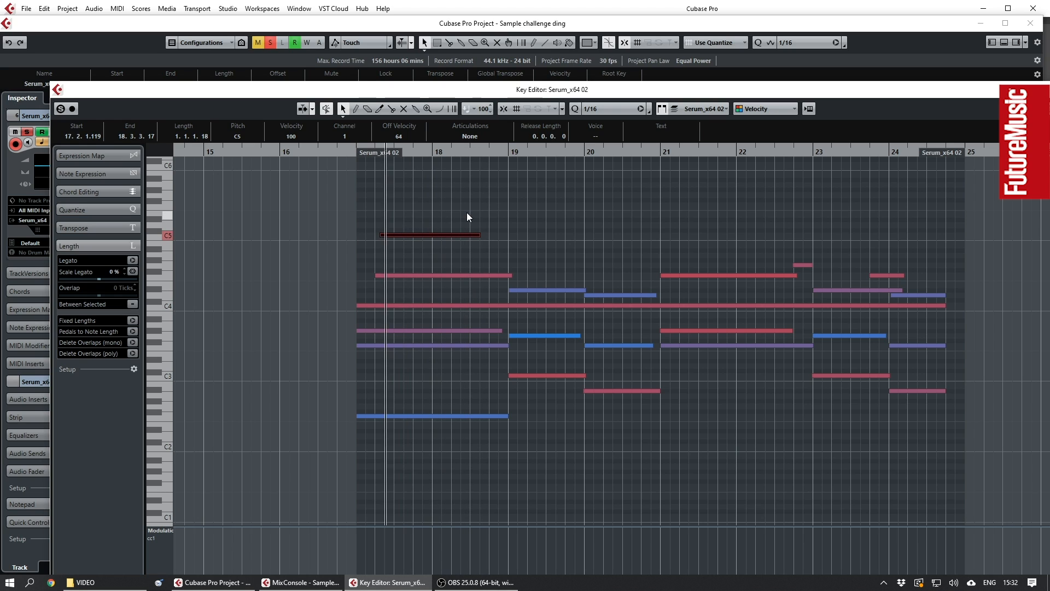
key("space")
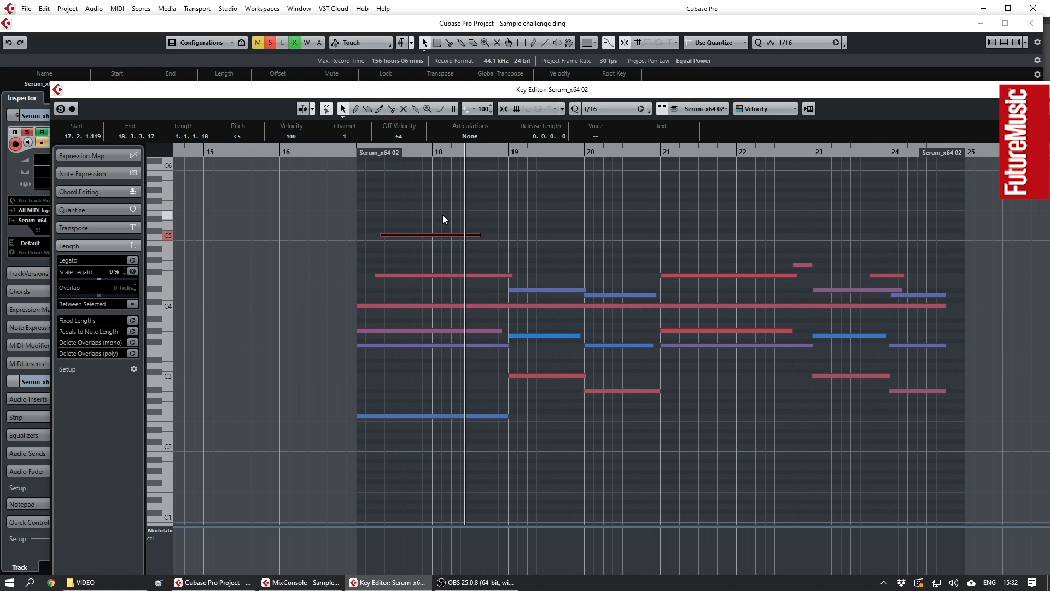
key("space")
key("Delete")
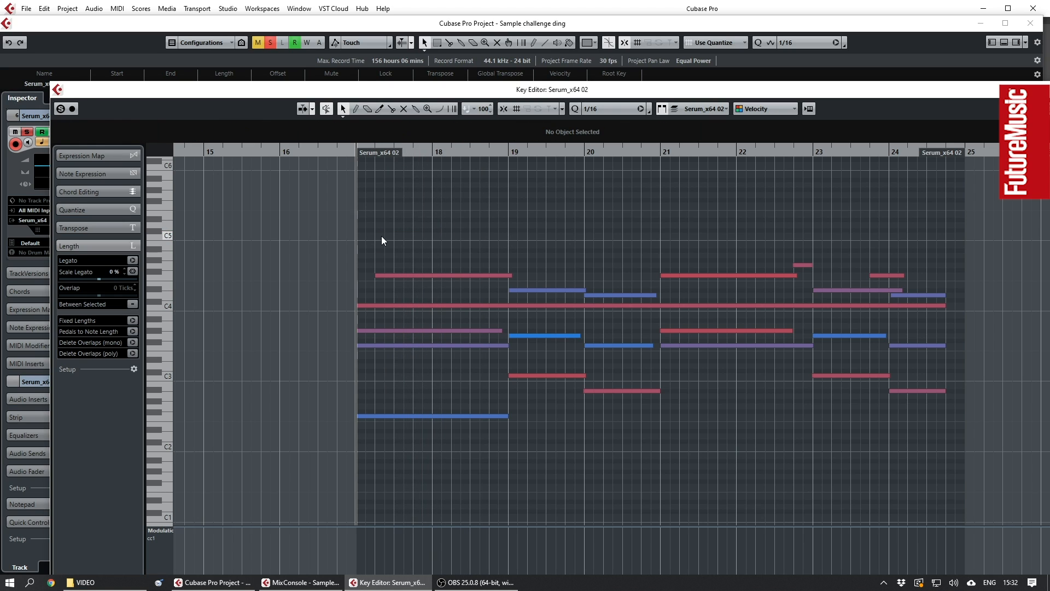
- Close the note editor and examine the Macro 1 and Fil Mix automation lanes of Serum_x64 02 in turn
key("Escape")
left_click(509, 327)
scroll(667, 397, "down", 2)
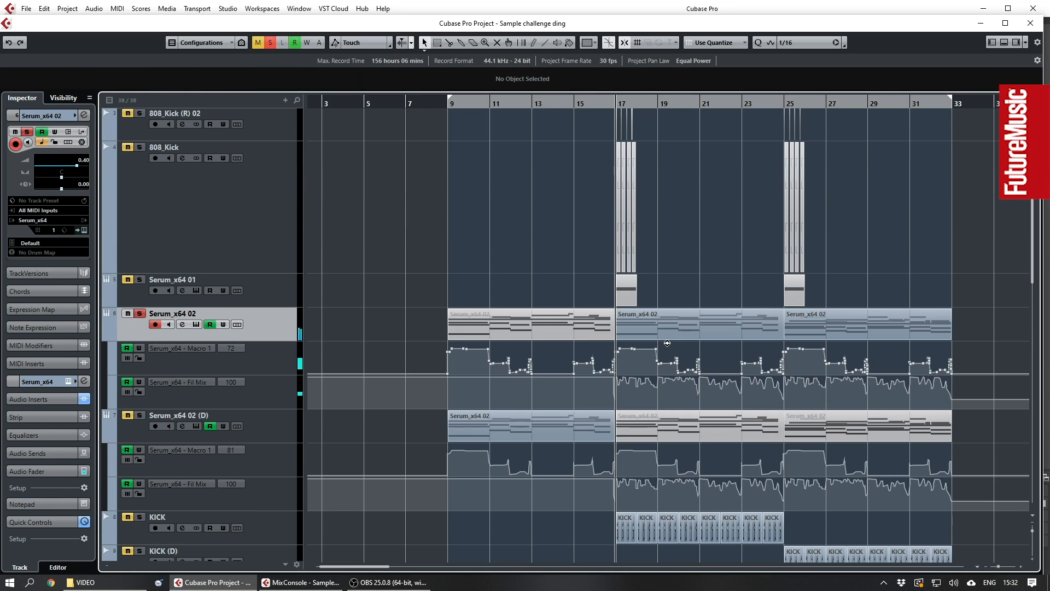
left_click(283, 372)
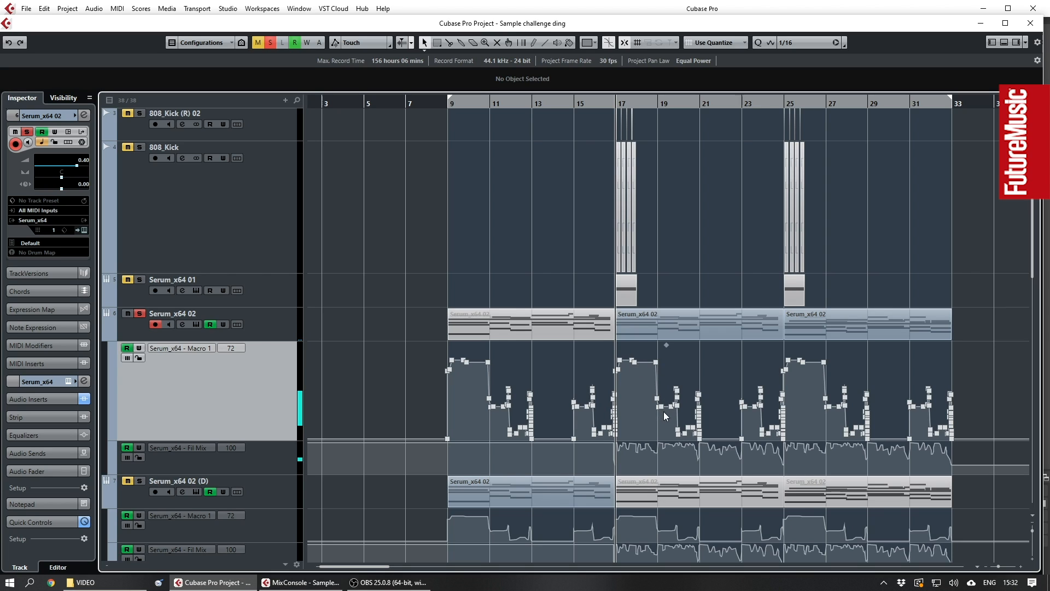
left_click(277, 471)
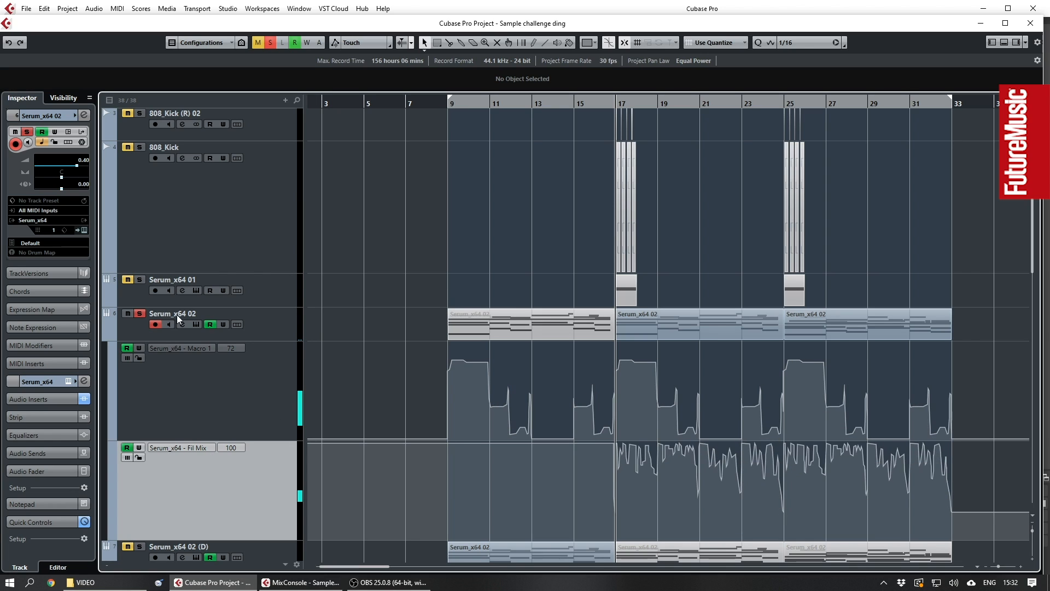
- Reopen Serum on Serum_x64 02, play the part while sweeping the filter Mix, and close the instrument window
left_click(196, 324)
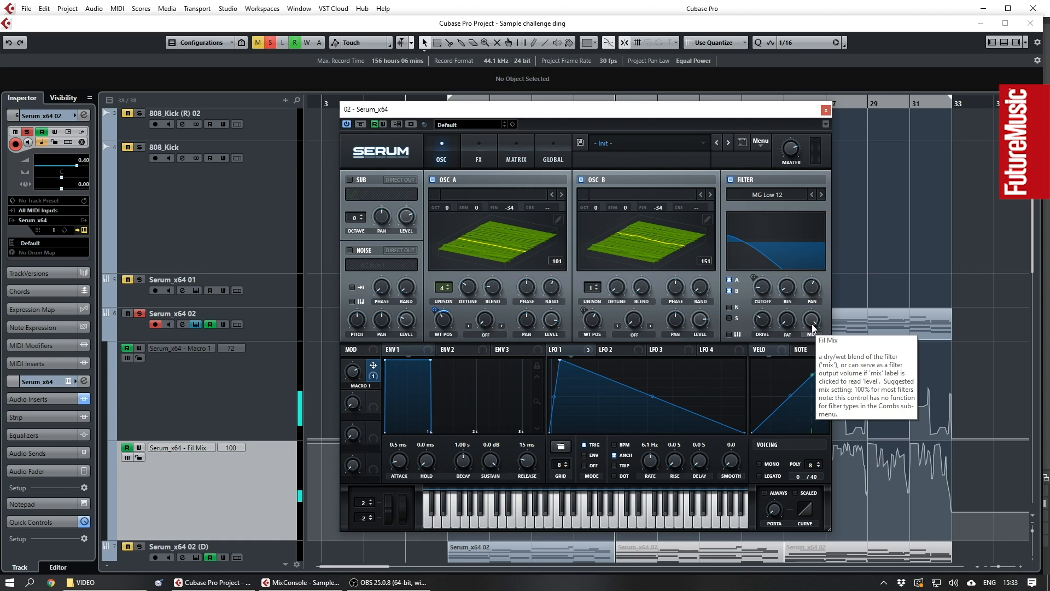
key("space")
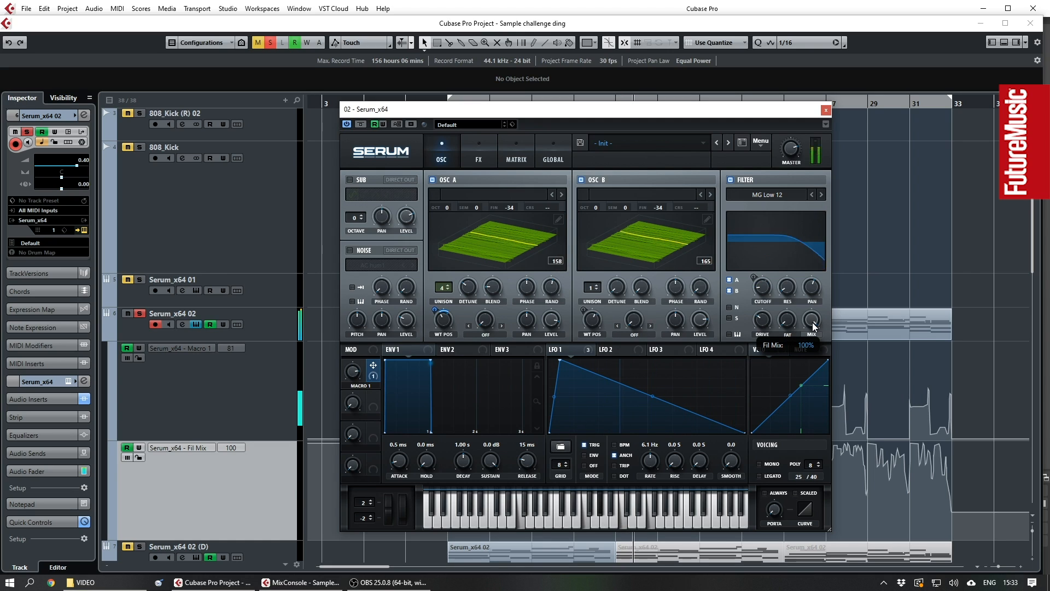
left_click_drag(812, 323, 772, 445)
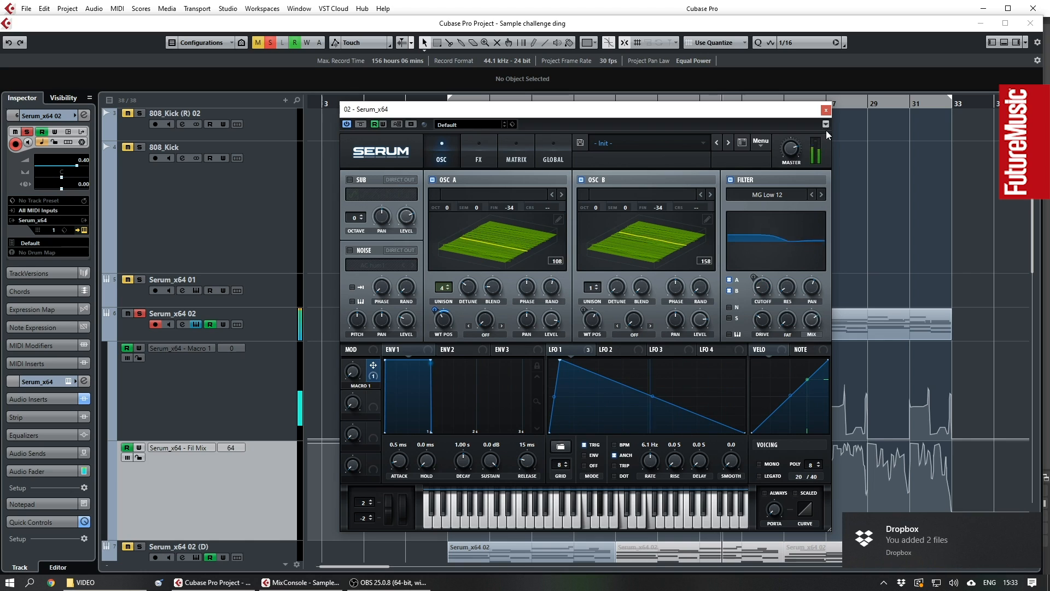
left_click(826, 110)
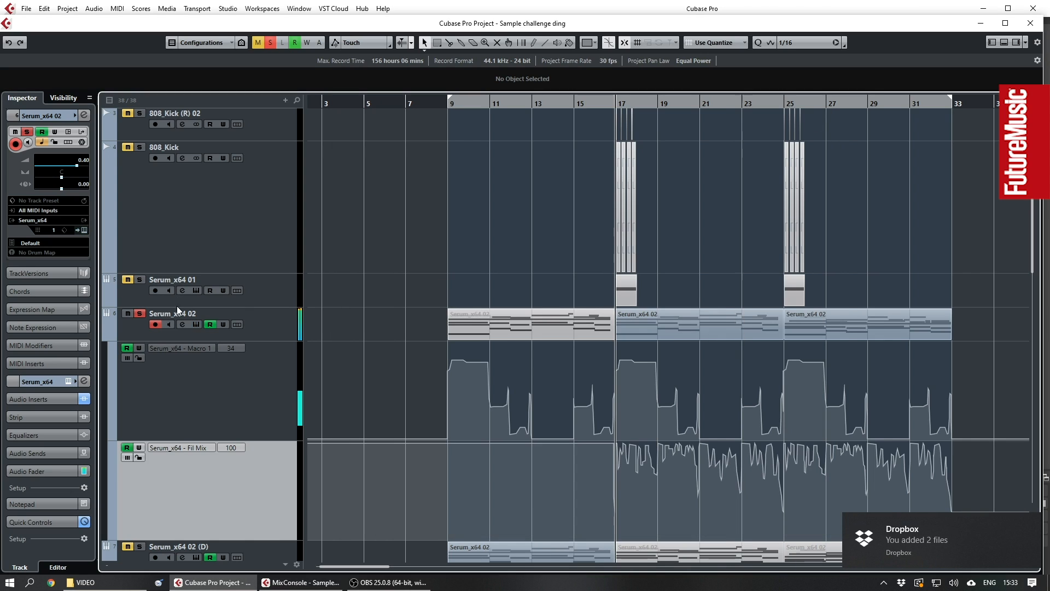
- Open the channel settings of Serum_x64 02 and bring up its SerumFX_x64 insert while the part plays
left_click(159, 333)
left_click(182, 324)
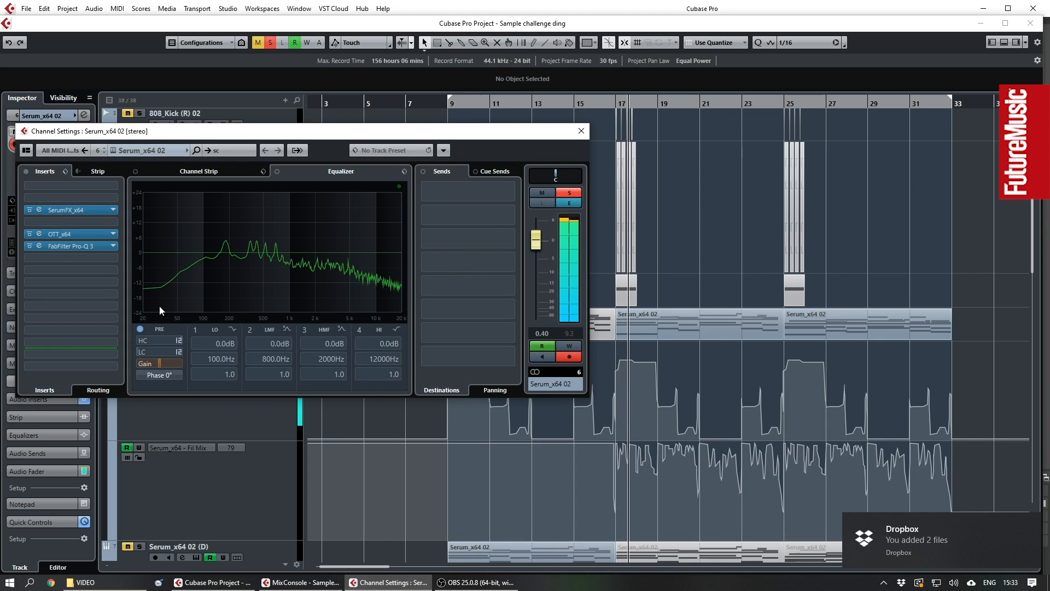
left_click(63, 211)
left_click(71, 210)
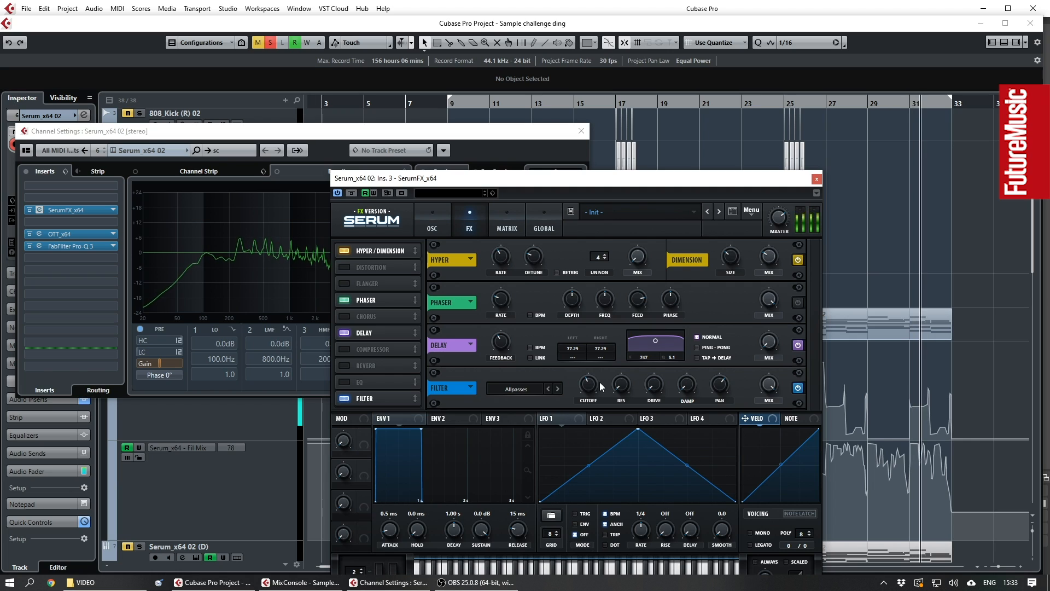
- Sweep the cutoff of SerumFX's Allpasses filter up and down during playback, then close the effect window
left_click(609, 105)
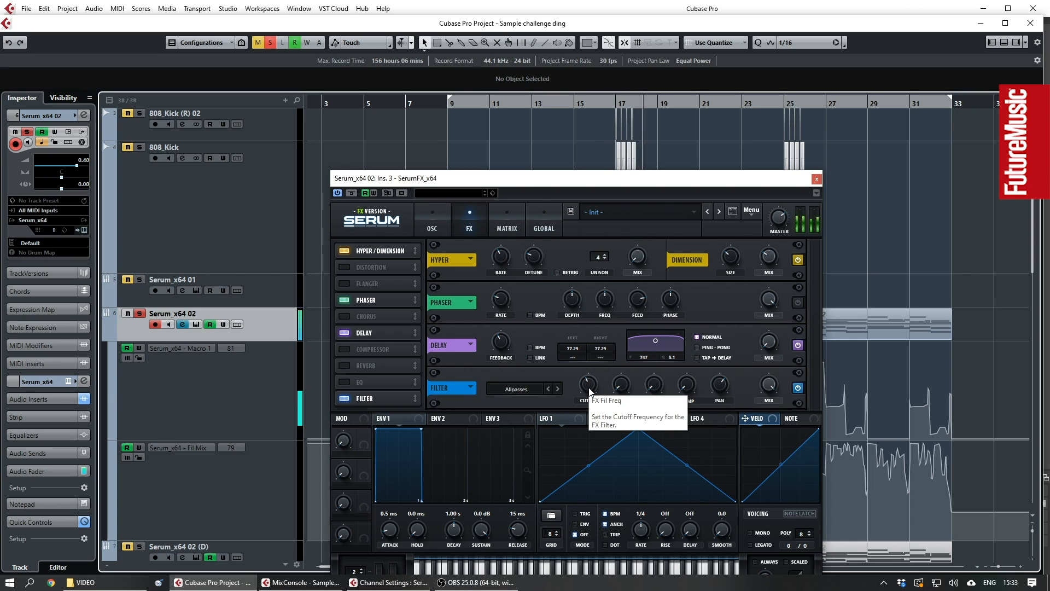
mouse_move(590, 392)
left_mouse_down()
mouse_move(601, 359)
mouse_move(599, 385)
left_mouse_up()
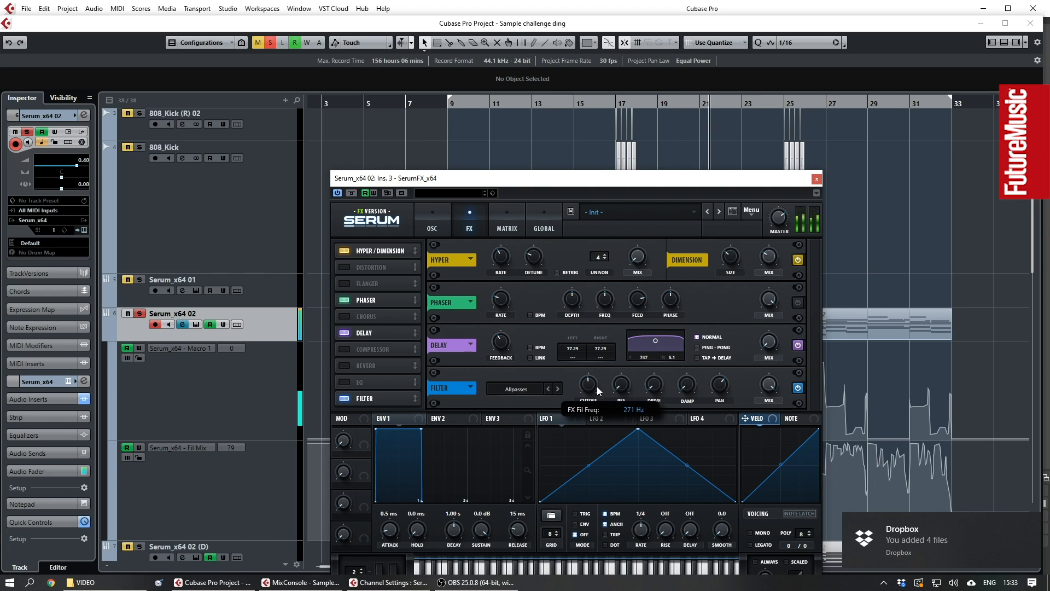
mouse_move(597, 397)
left_mouse_down()
mouse_move(596, 364)
mouse_move(589, 409)
mouse_move(586, 356)
mouse_move(590, 383)
left_mouse_up()
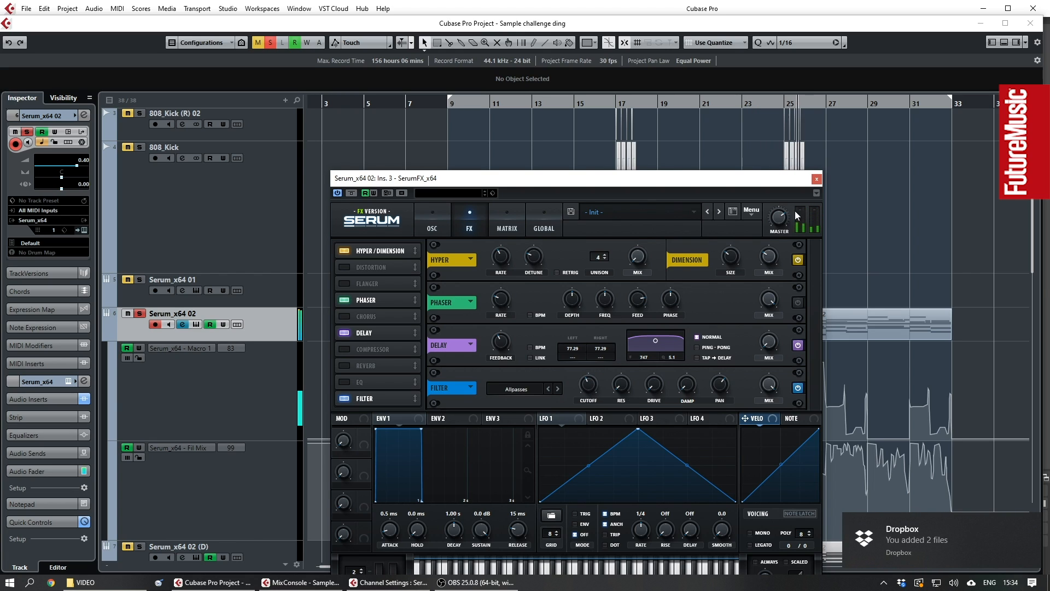
left_click(816, 179)
- Solo the duplicate track Serum_x64 02 (D) and play its chord part from bar 9
scroll(586, 324, "down", 8)
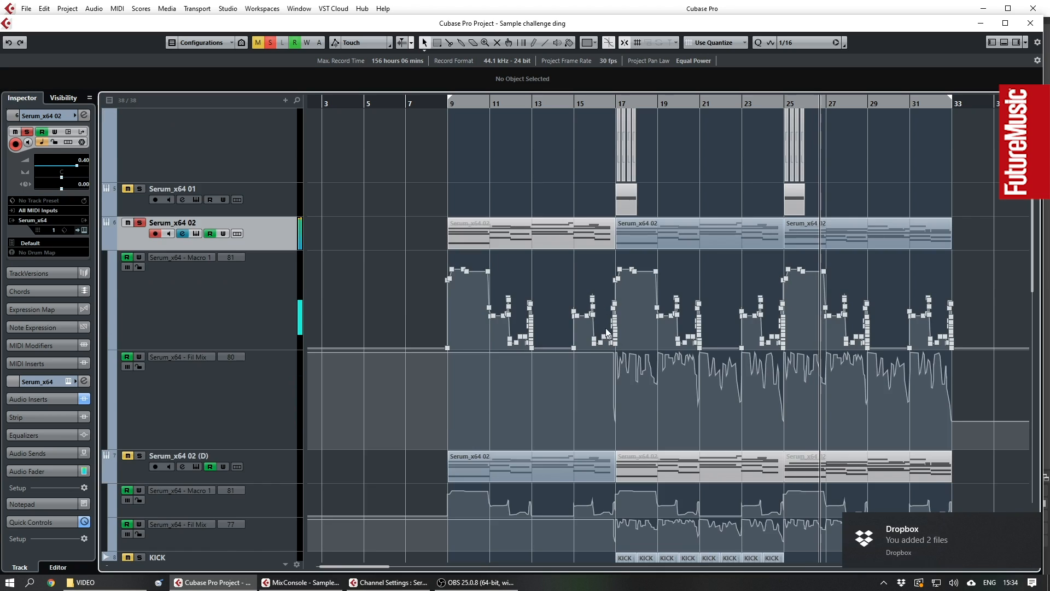
key("space")
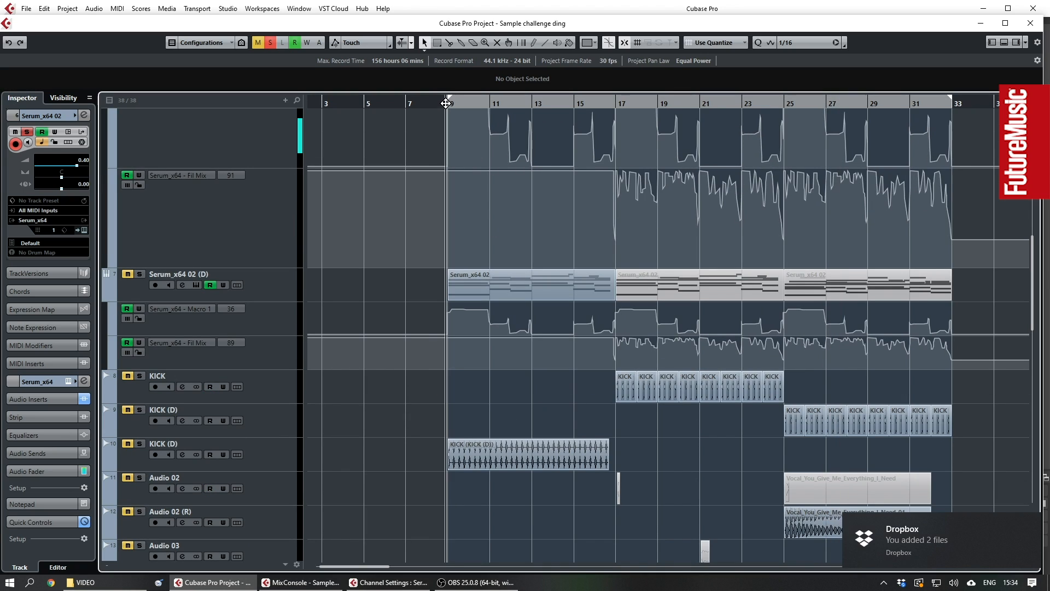
key("space")
left_click(139, 274)
key("space")
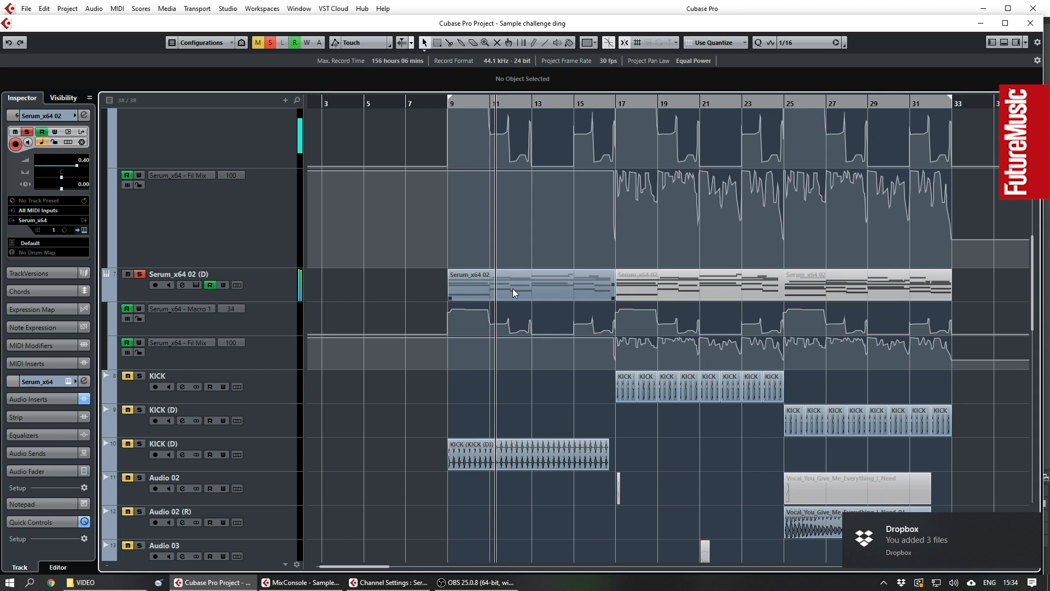
- Select the Vocal_You_Give_Me_Everything_I_Need-01 event on Audio 02 (R) and set playback to start just before bar 25
scroll(531, 358, "down", 8)
scroll(623, 399, "right", 2)
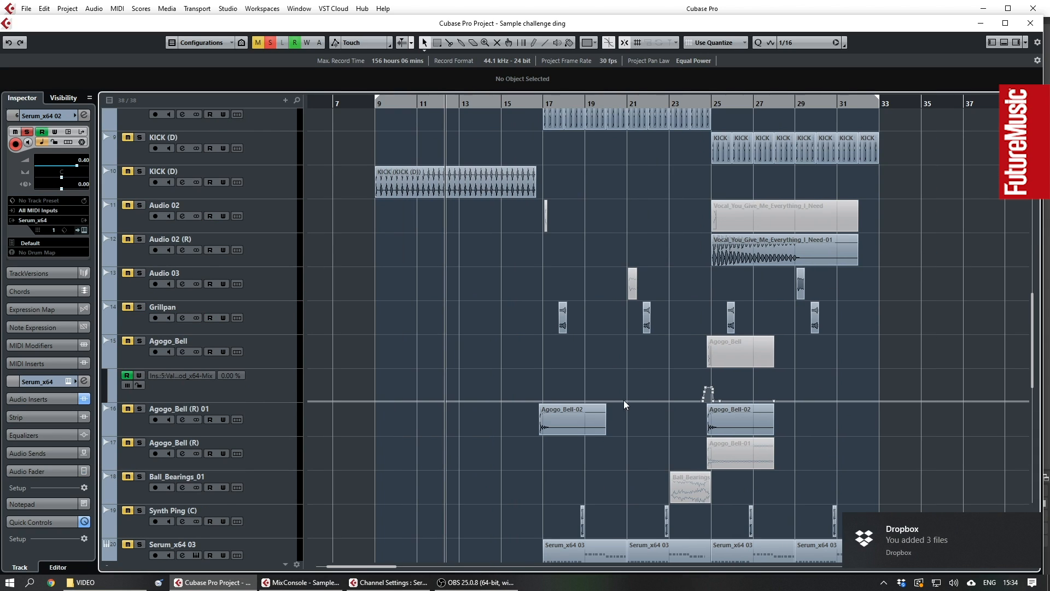
scroll(596, 320, "up", 2)
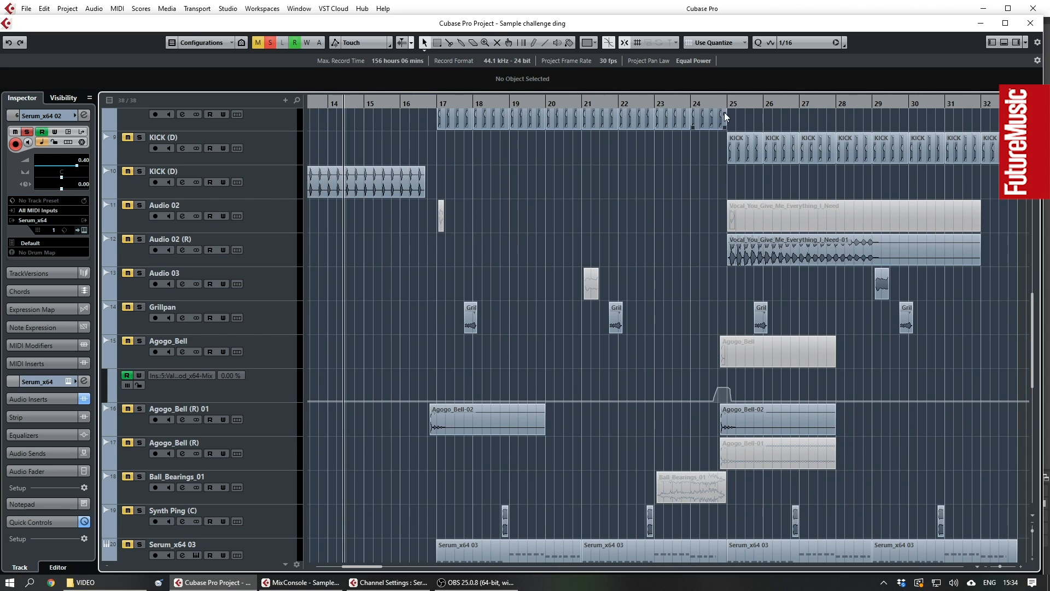
left_click(741, 244)
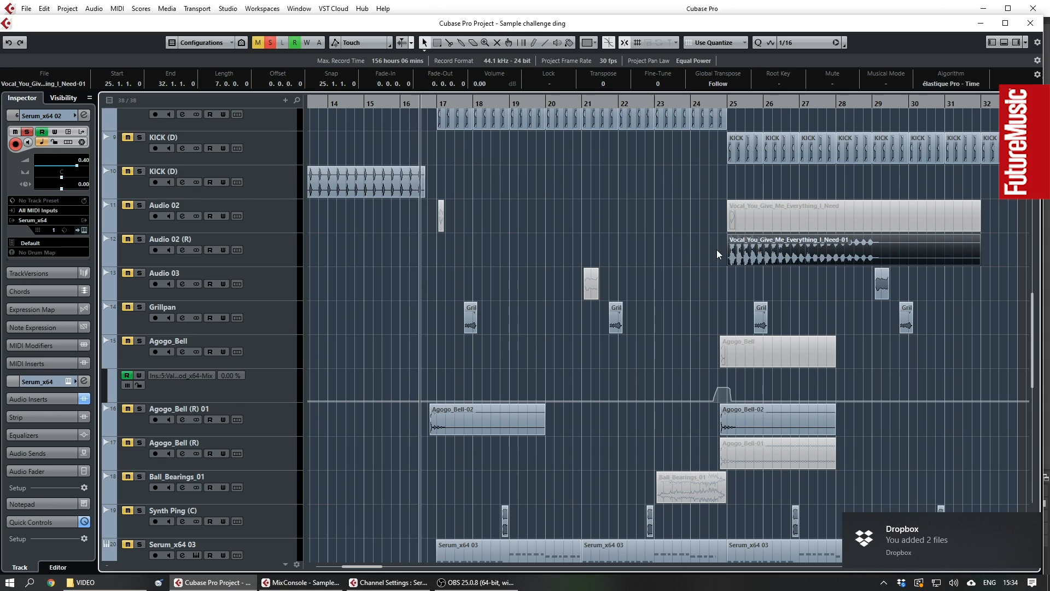
left_click(717, 249)
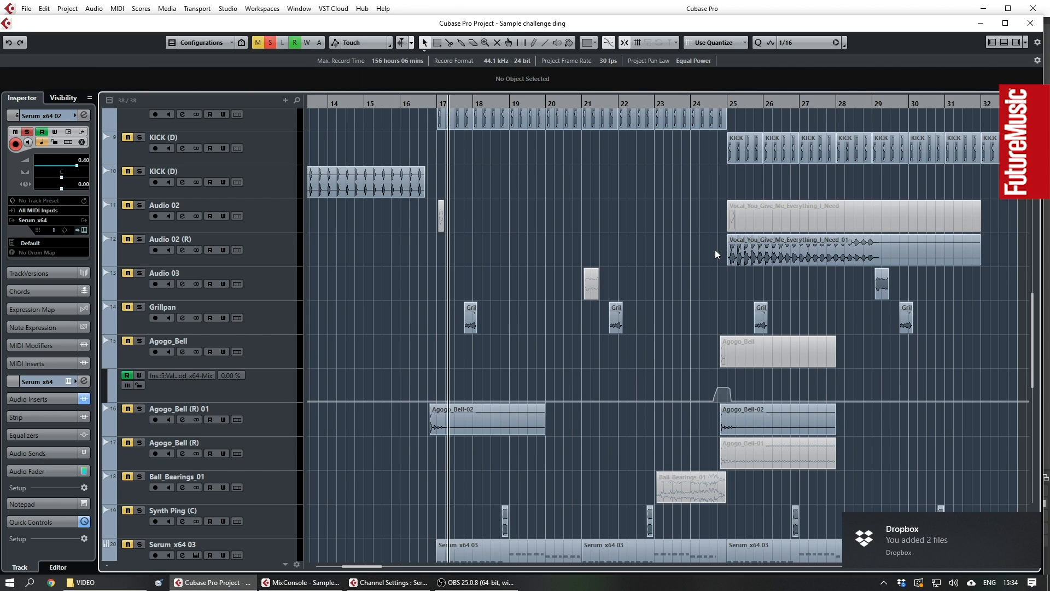
left_click(754, 245)
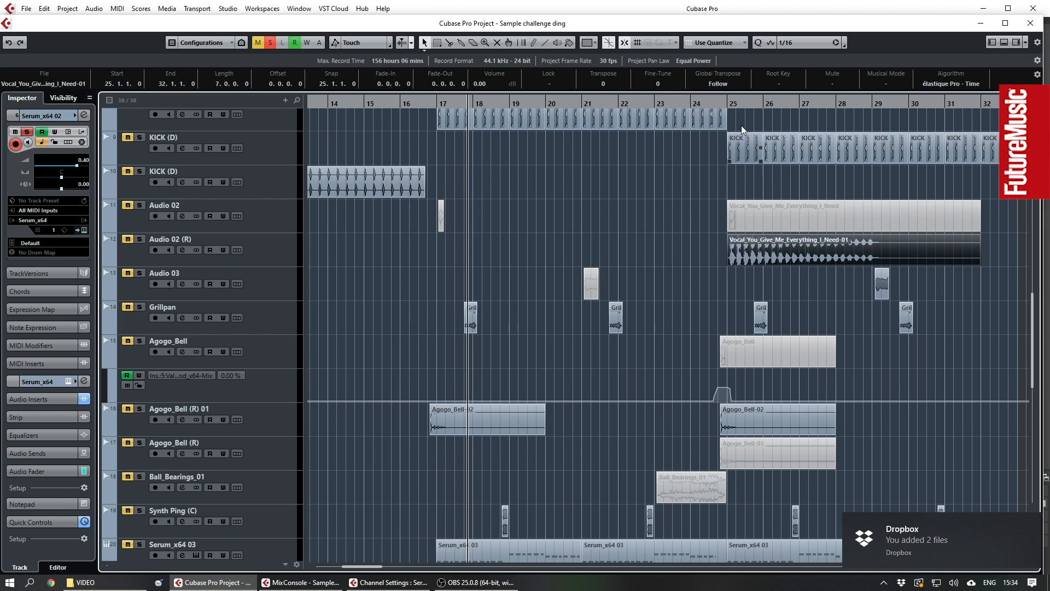
left_click(722, 102)
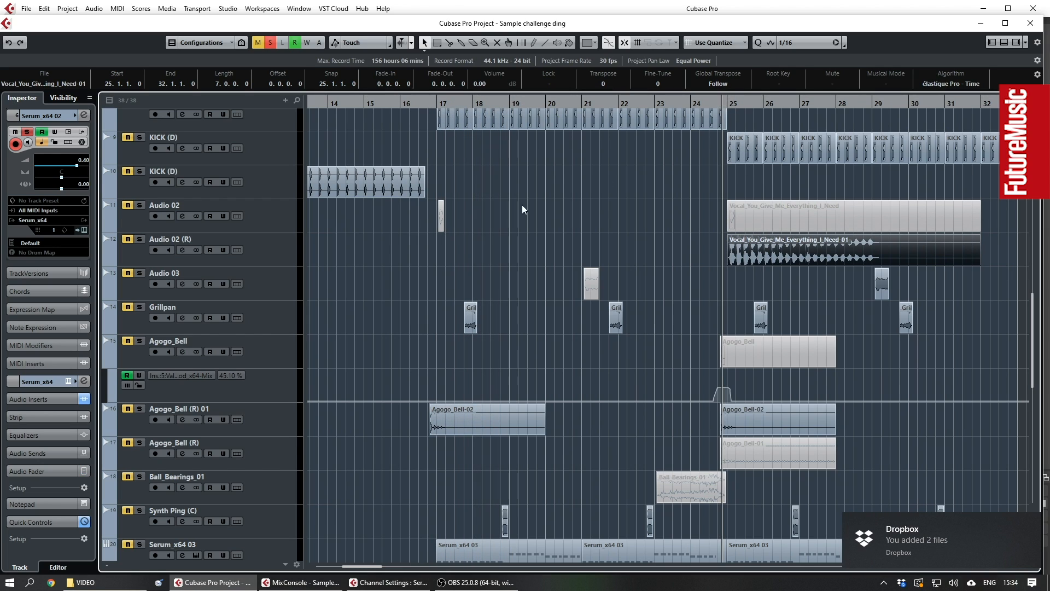
- Clear all solos, audition the rendered vocal on Audio 02 (R) in solo, and unsolo it again
left_click(271, 43)
left_click(674, 307)
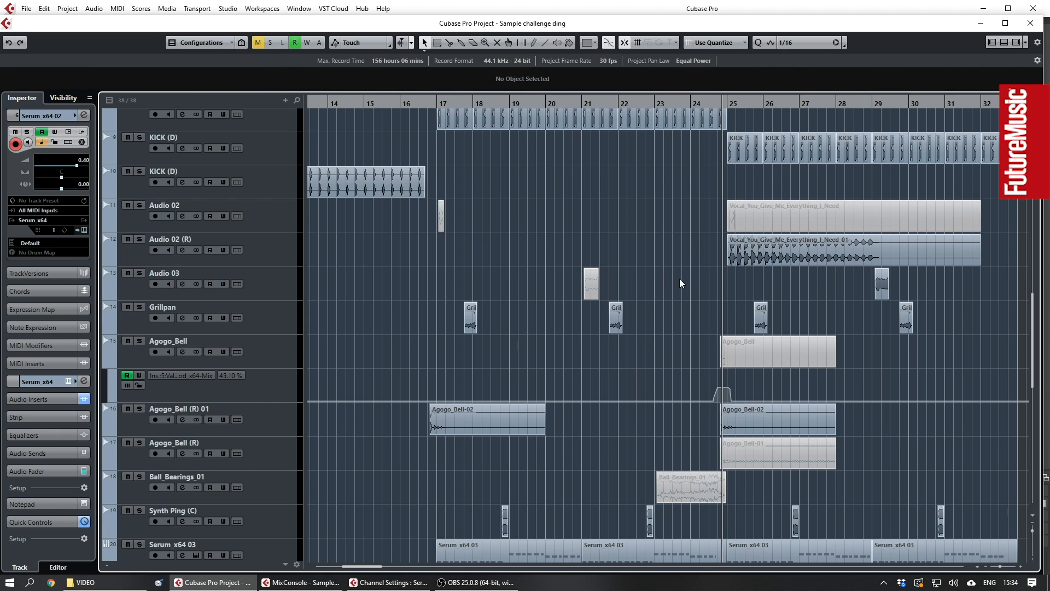
left_click(771, 264)
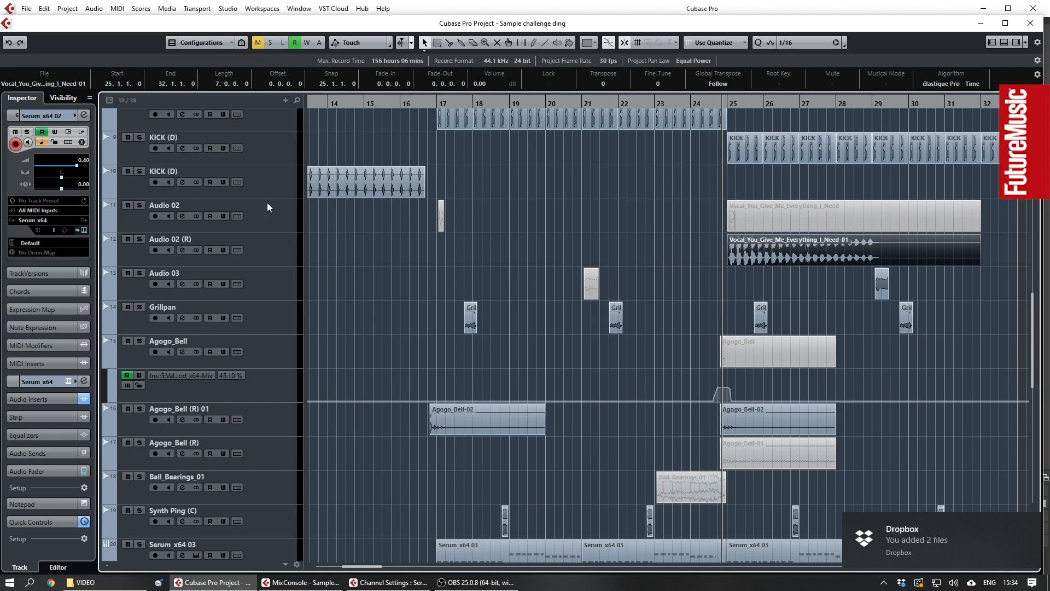
left_click(141, 239)
key("space")
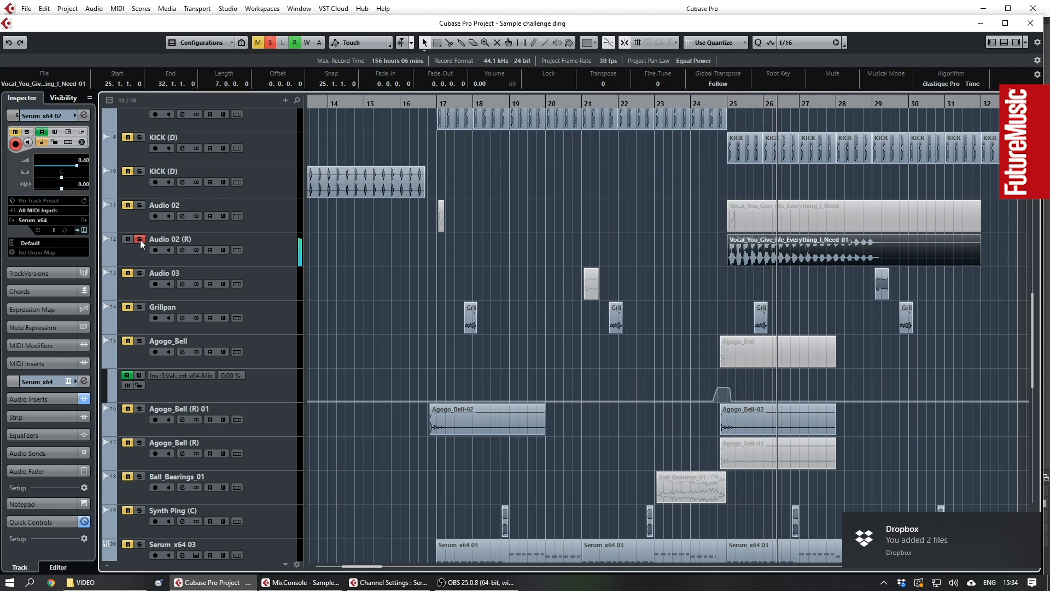
left_click(140, 239)
key("space")
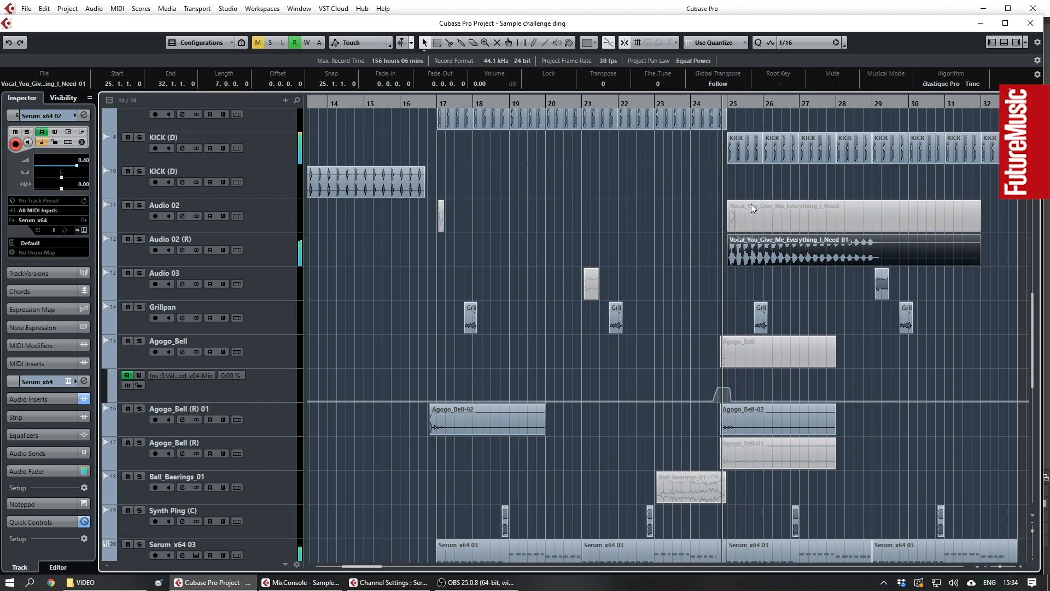
- Unmute the original Vocal_You_Give_Me_Everything_I_Need event on Audio 02, solo the track, and play it
left_click(751, 225)
left_click(128, 215)
left_click(139, 205)
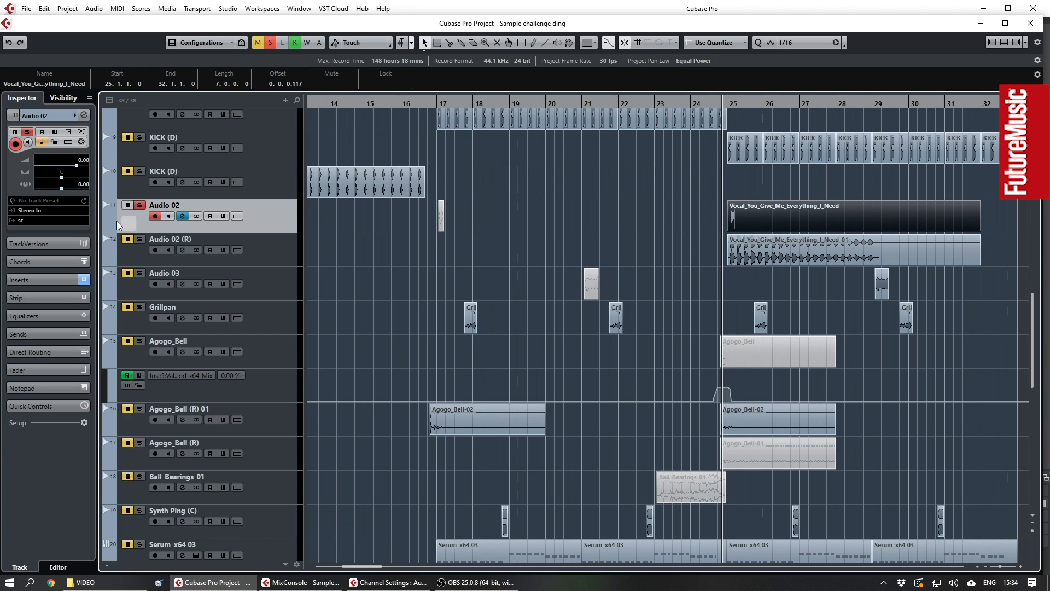
left_click(155, 216)
key("space")
- In Audio 02's channel settings, compare the vocal with all inserts bypassed and active, then bypass only ValhallaUberMod_x64
left_click(182, 216)
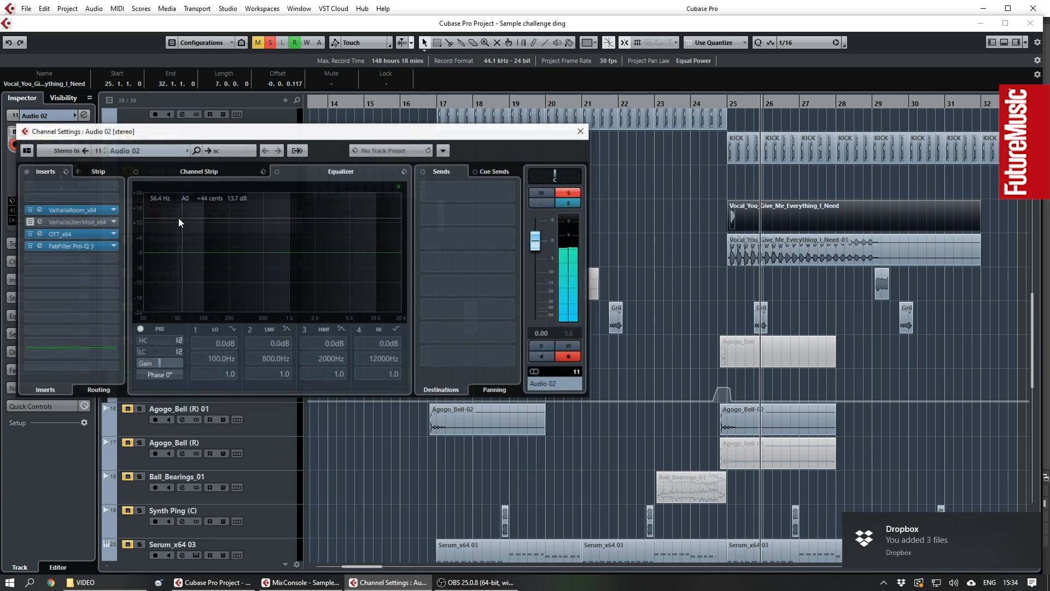
left_click(26, 170)
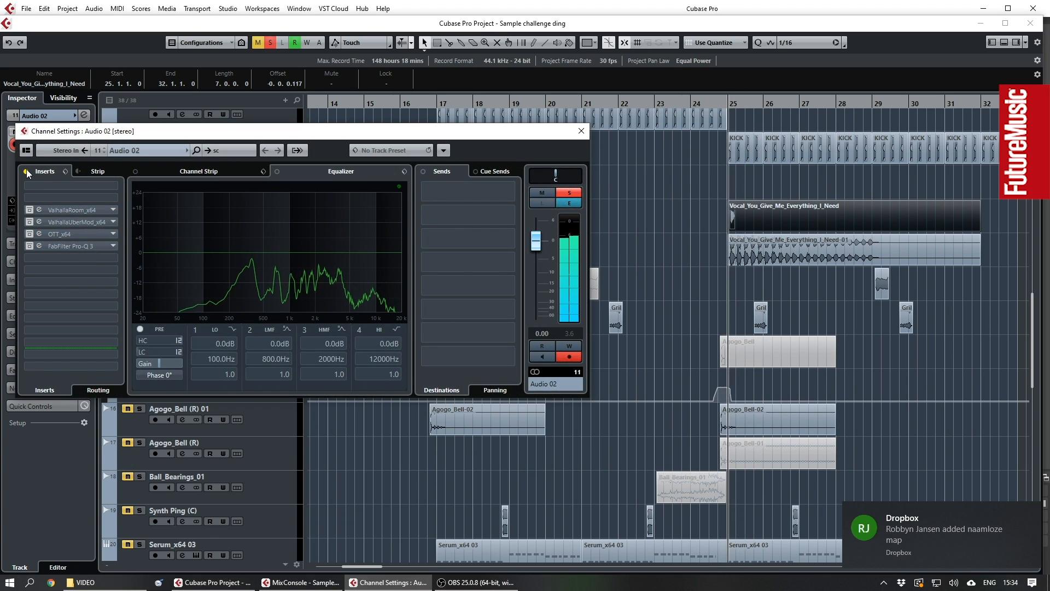
left_click(26, 169)
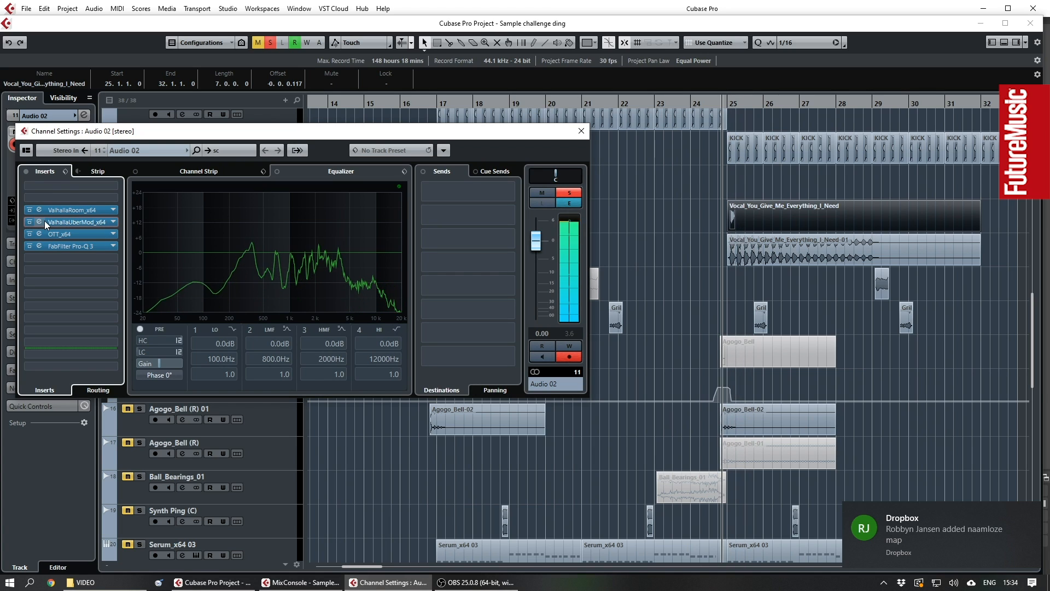
left_click(39, 222)
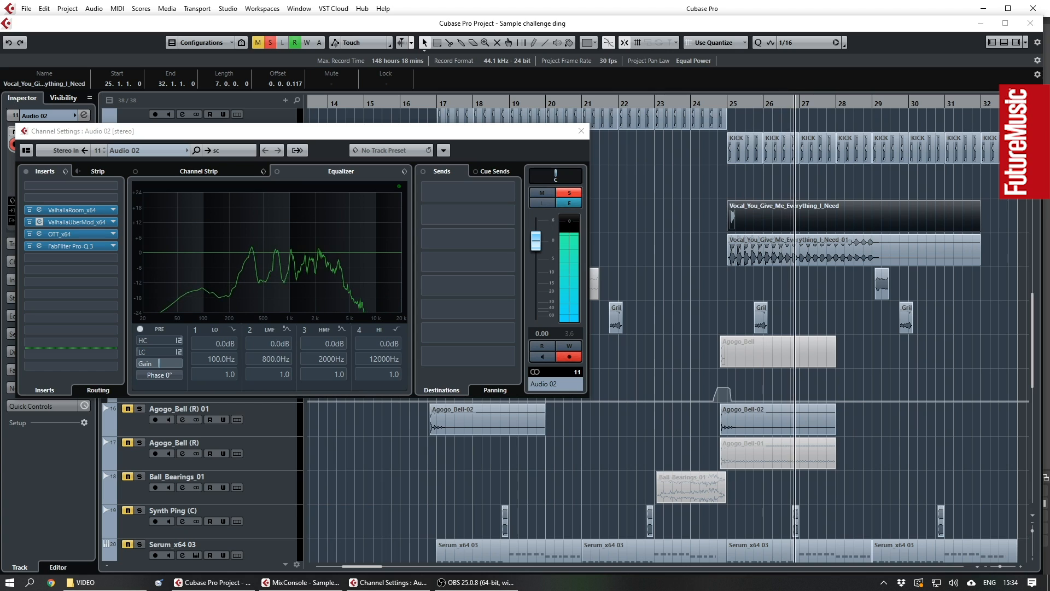
- Unsolo Audio 02, close its channel settings, and mute the original vocal event again
left_click(574, 195)
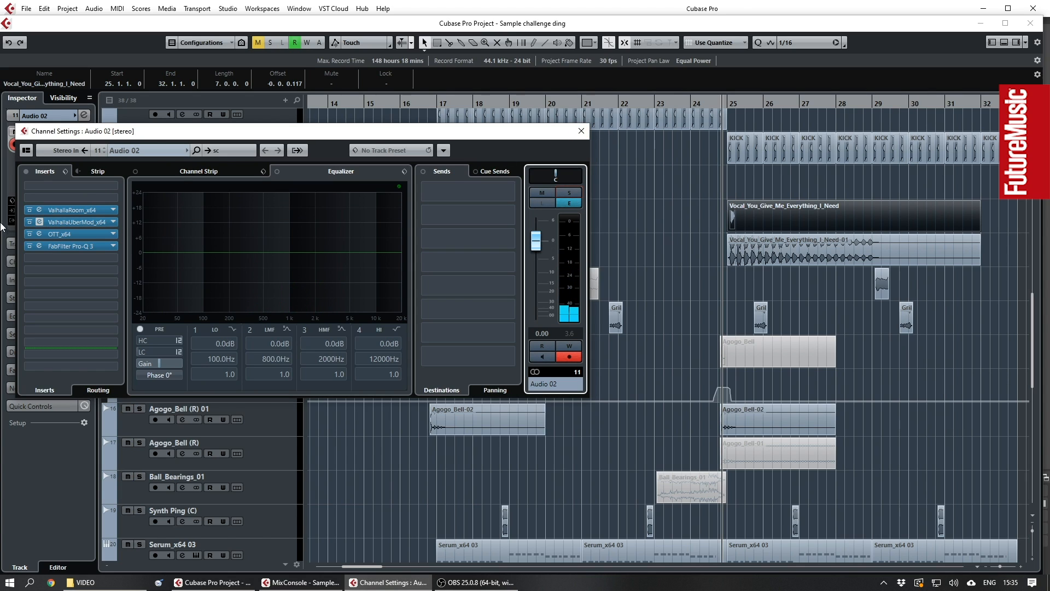
left_click(648, 217)
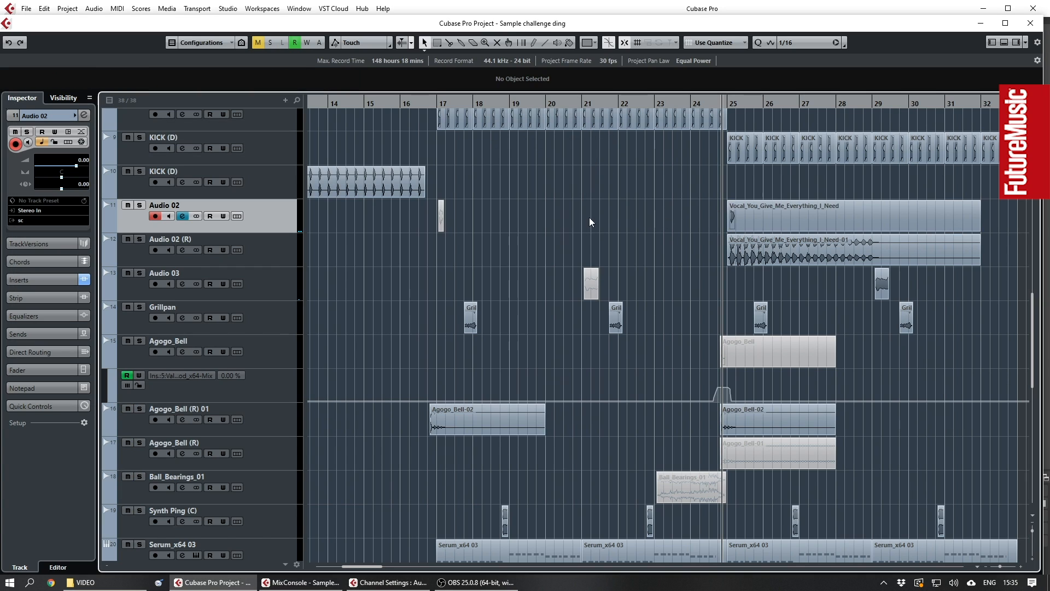
left_click(767, 206)
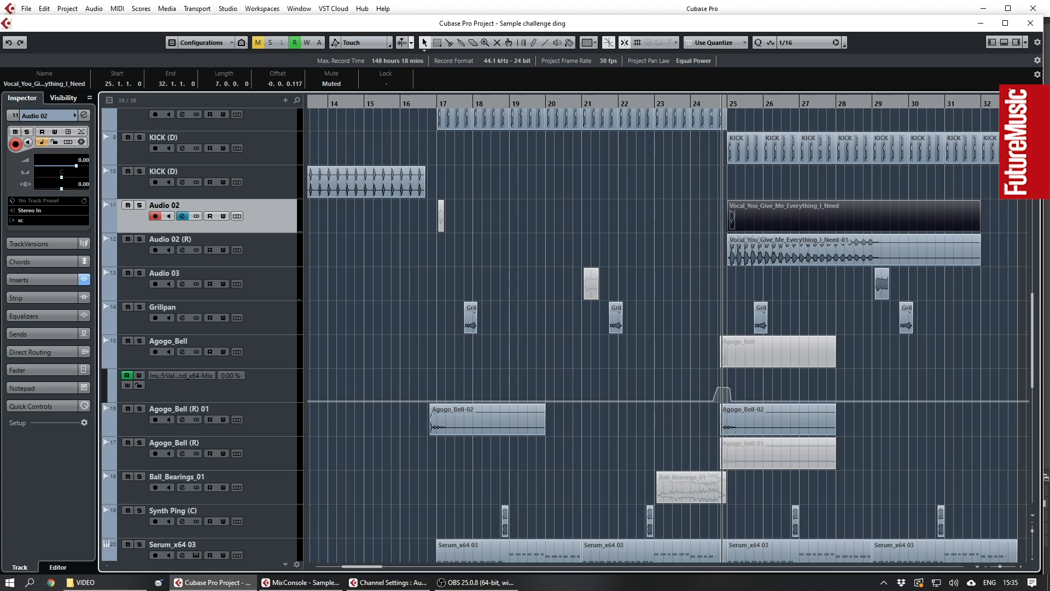
- Open the ValhallaÜberMod insert of Audio 02, examine its settings, close it, and deselect the vocal event
left_click_drag(529, 589, 509, 250)
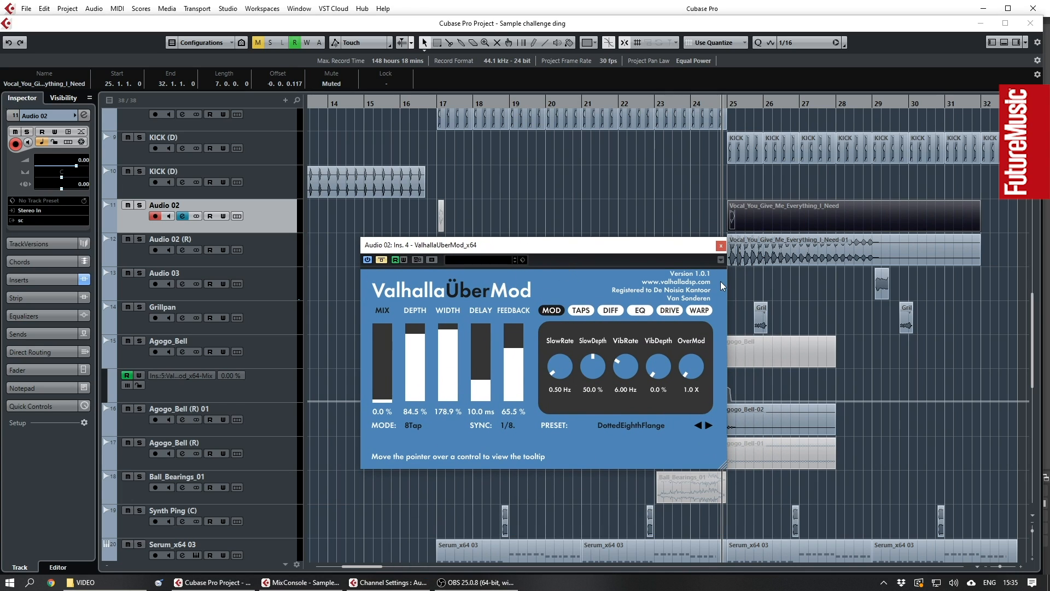
left_click(720, 246)
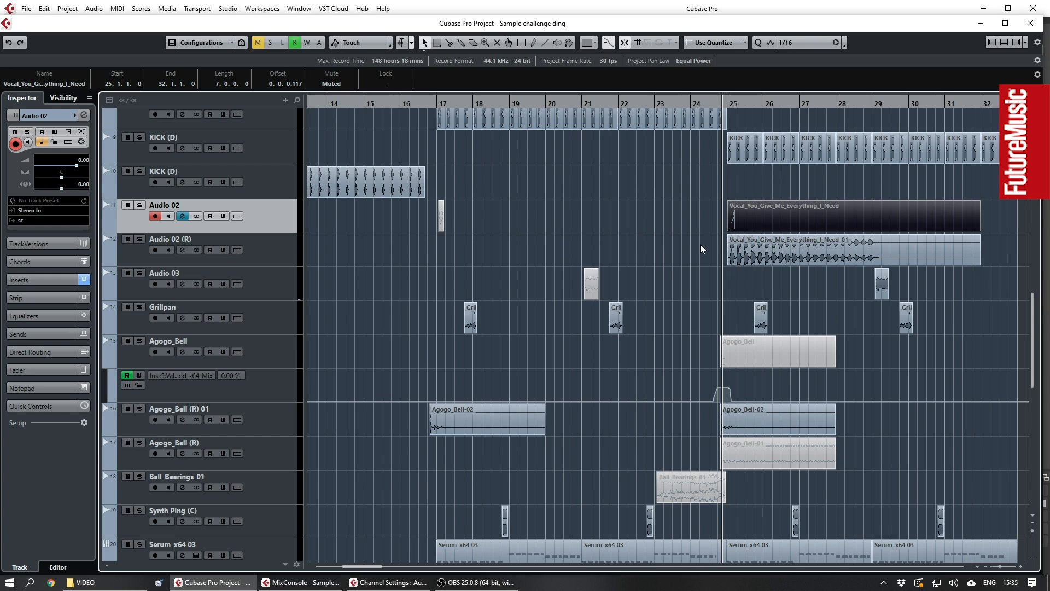
left_click(700, 244)
- View the whole arrangement and select the rendered vocal event starting at bar 25 on Audio 02 (R)
key("g")
key("g")
key("g")
key("g")
key("g")
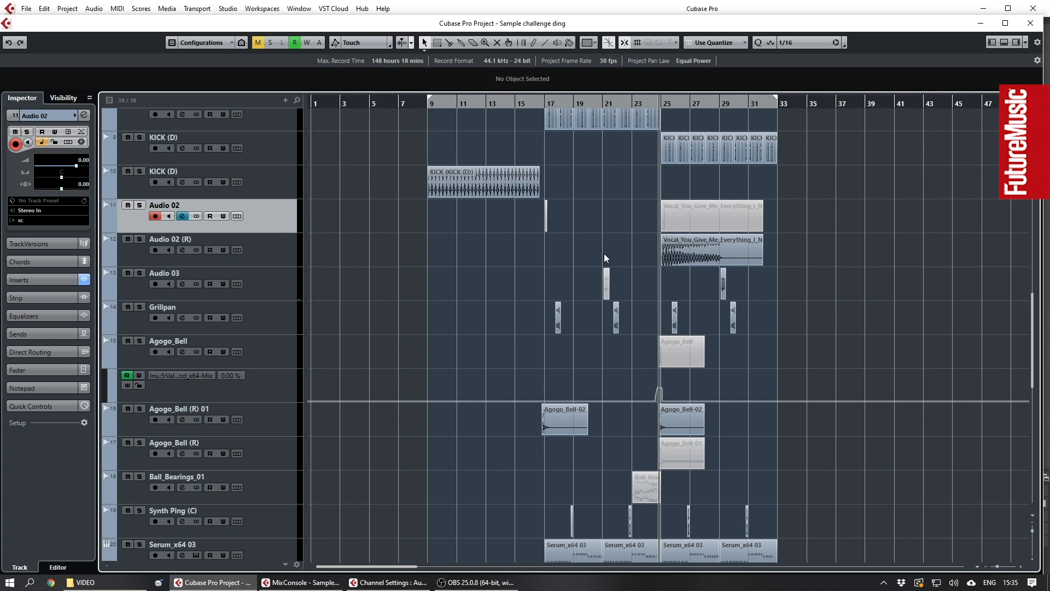
left_click(719, 260)
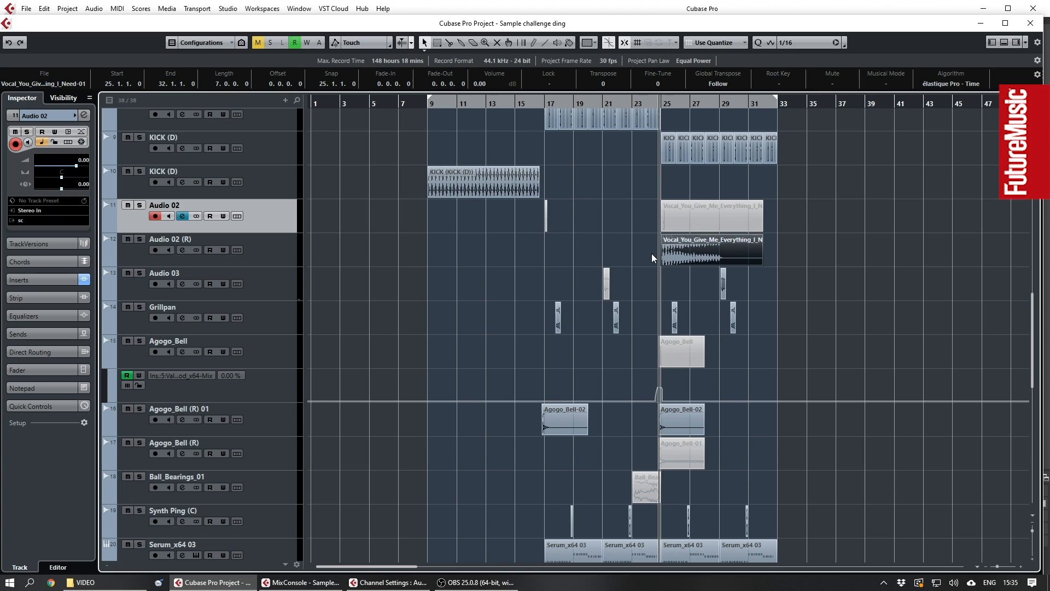
- Set the playback position to bar 17 and select the first Serum_x64 03 part and its track
scroll(575, 334, "down", 3)
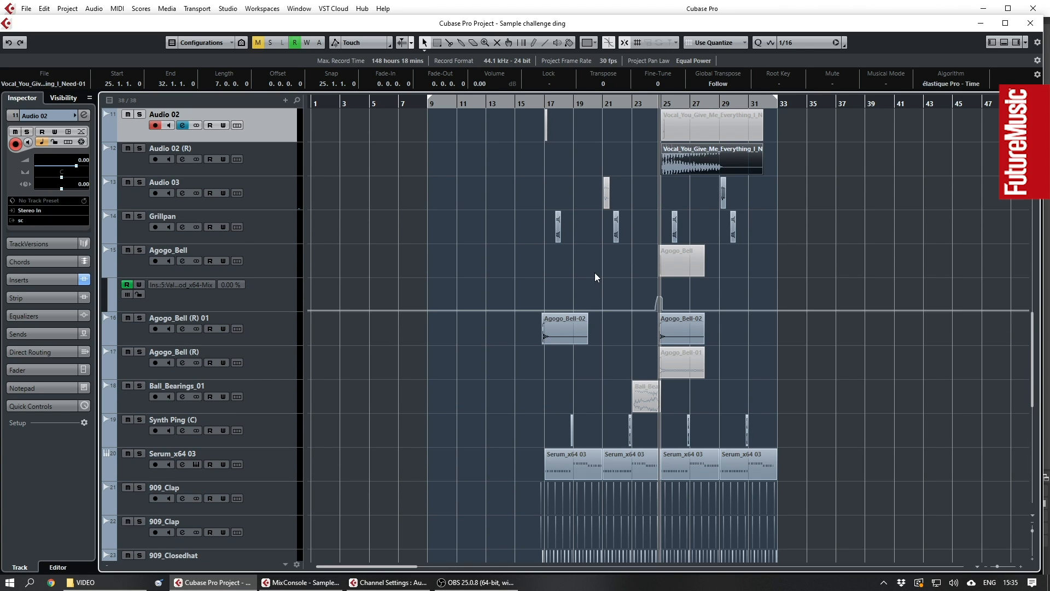
left_click(535, 127)
scroll(602, 254, "down", 5)
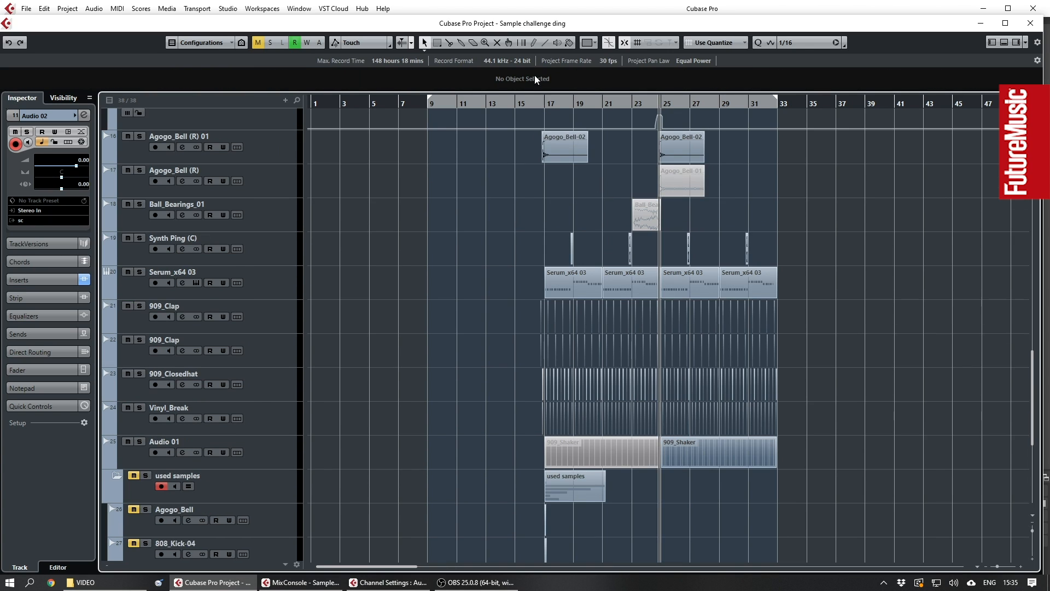
left_click(544, 104)
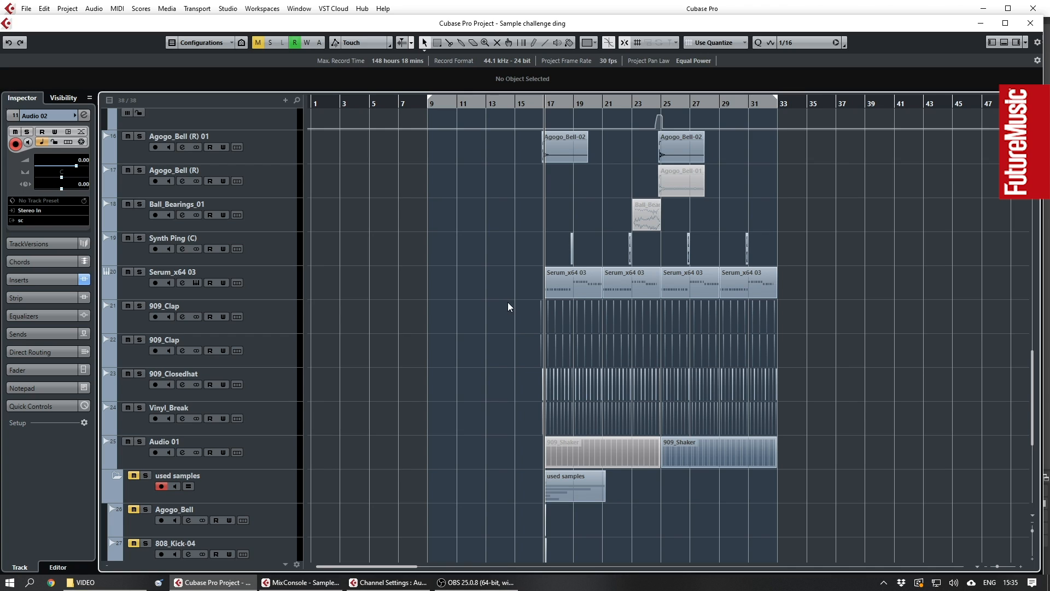
scroll(508, 301, "up", 5)
left_click(704, 284)
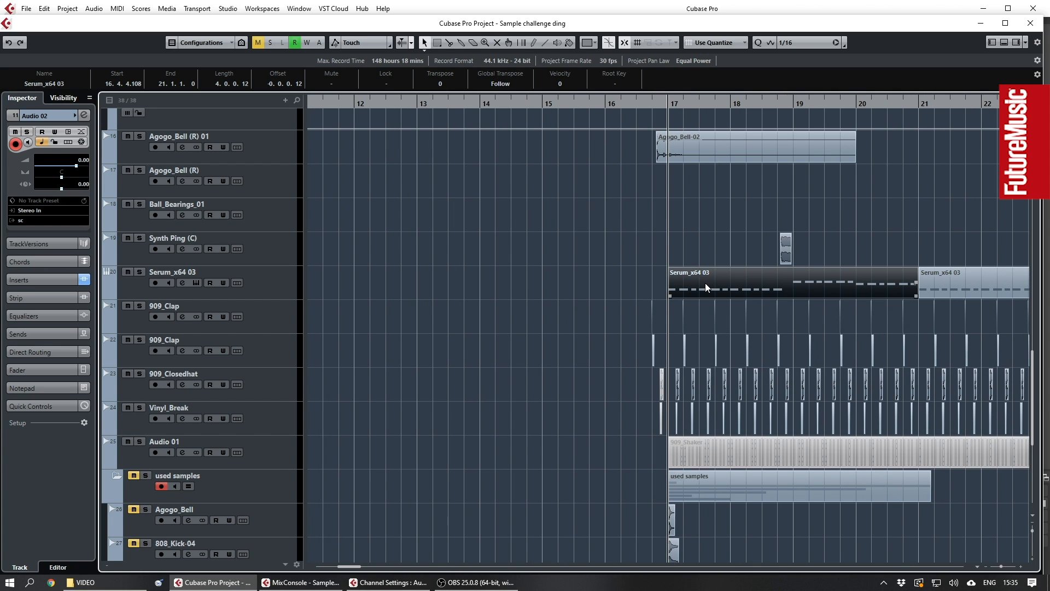
left_click(236, 289)
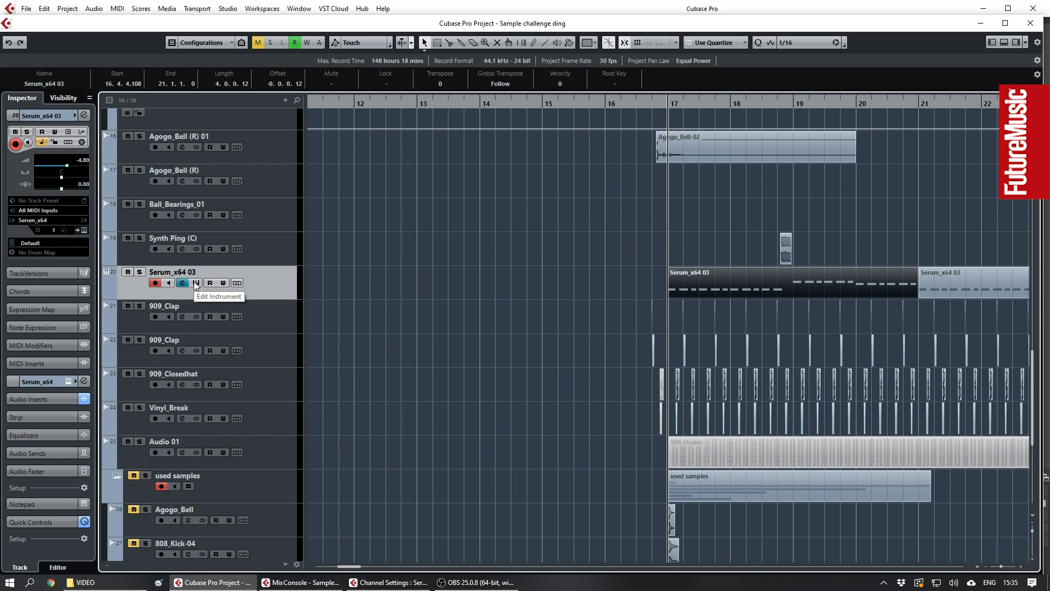
- Select the original Synth Bassline event at bar 17 in the used samples folder
scroll(517, 336, "down", 8)
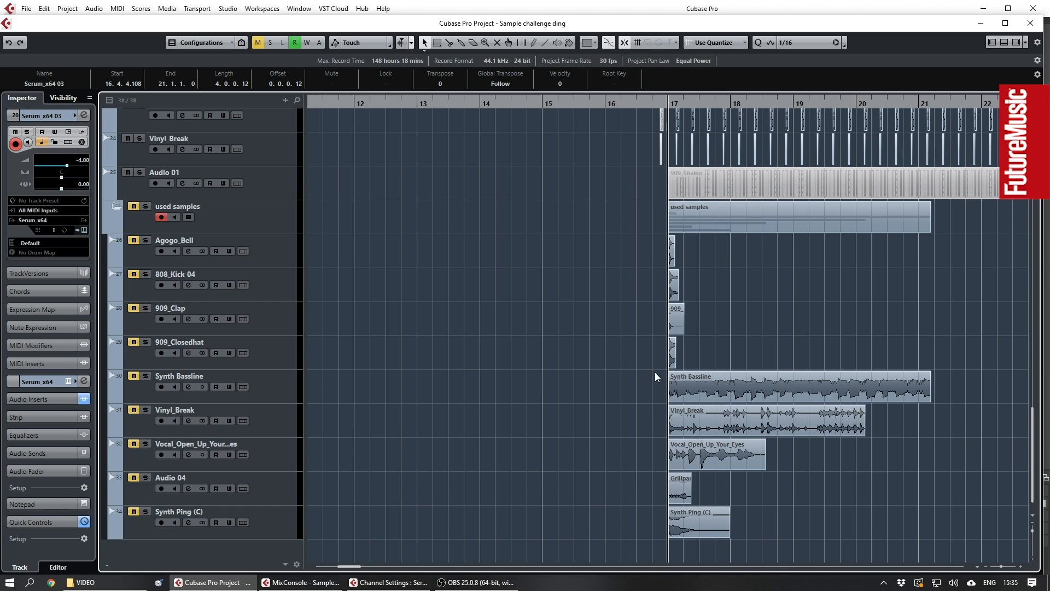
left_click(697, 382)
scroll(641, 385, "up", 10)
scroll(392, 435, "up", 4)
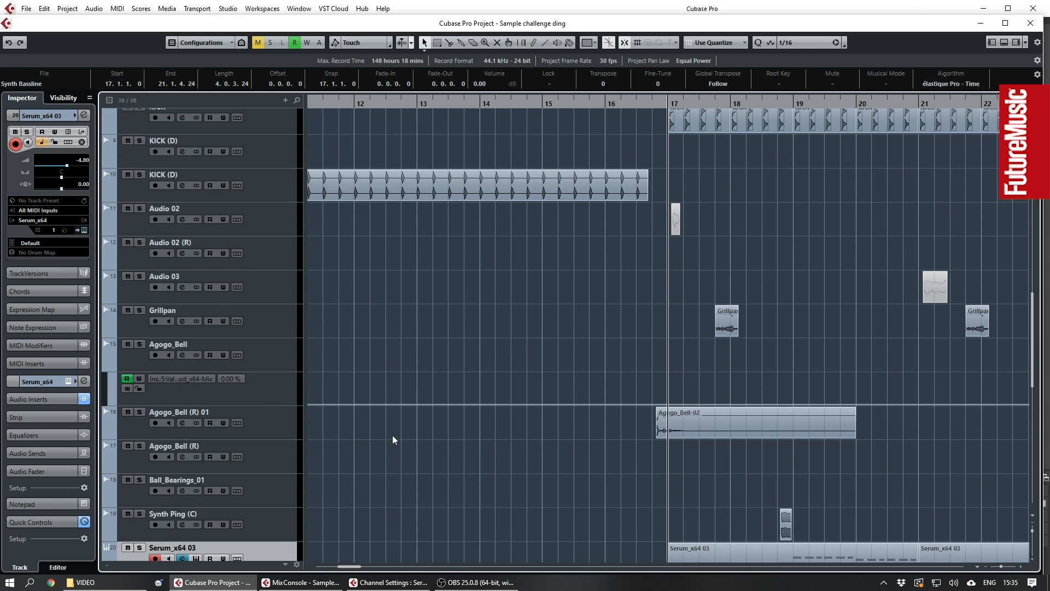
- Solo the Serum_x64 03 track and play it from bar 17
scroll(415, 441, "down", 4)
left_click(140, 366)
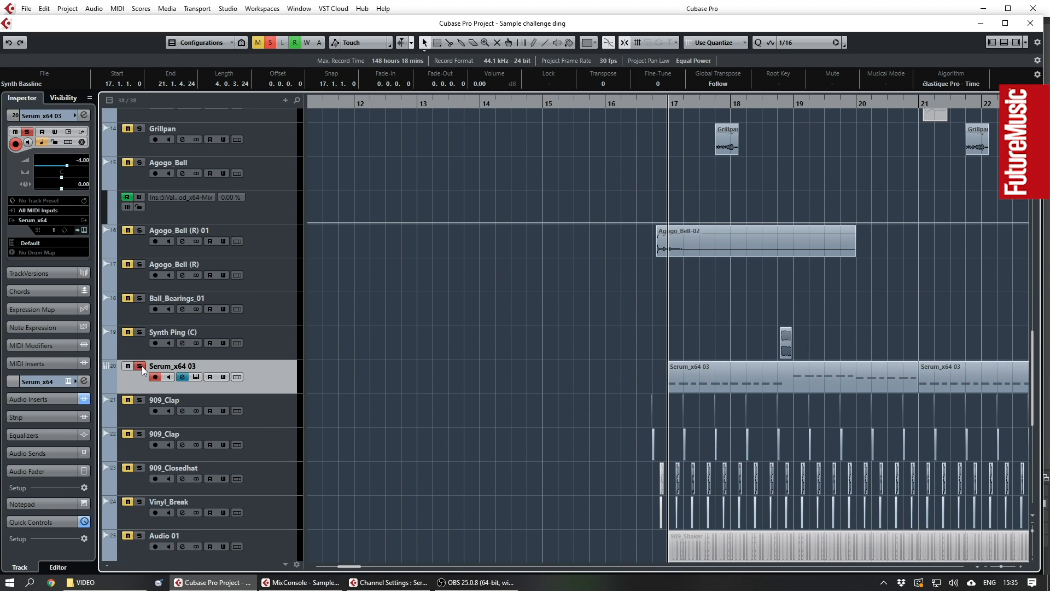
key("space")
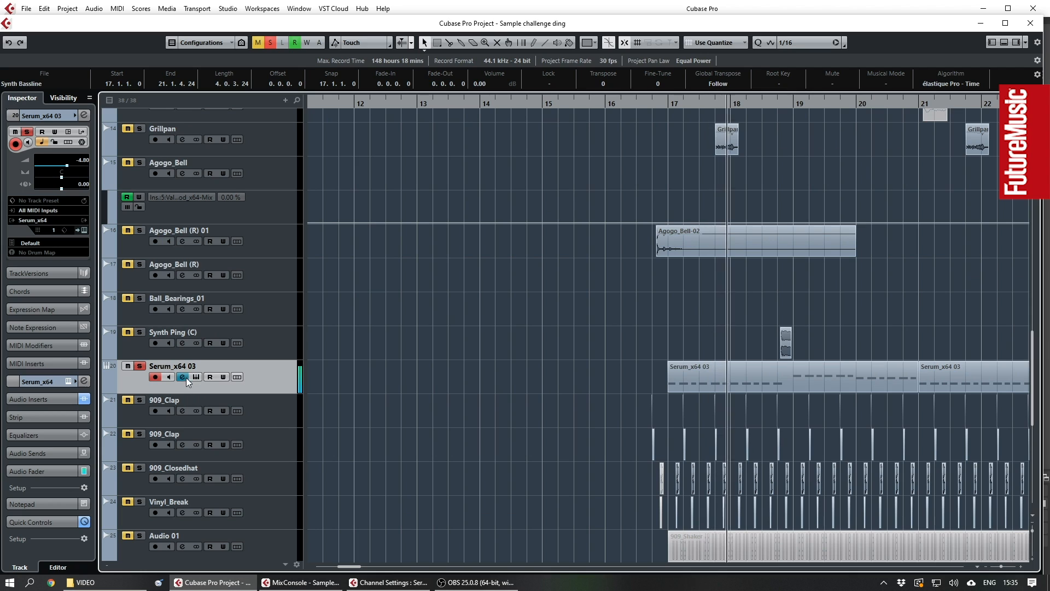
- Examine the FabFilter Pro-Q 3 and iZotope Trash 2 inserts of Serum_x64 03, closing each plug-in window
left_click_drag(477, 590, 458, 255)
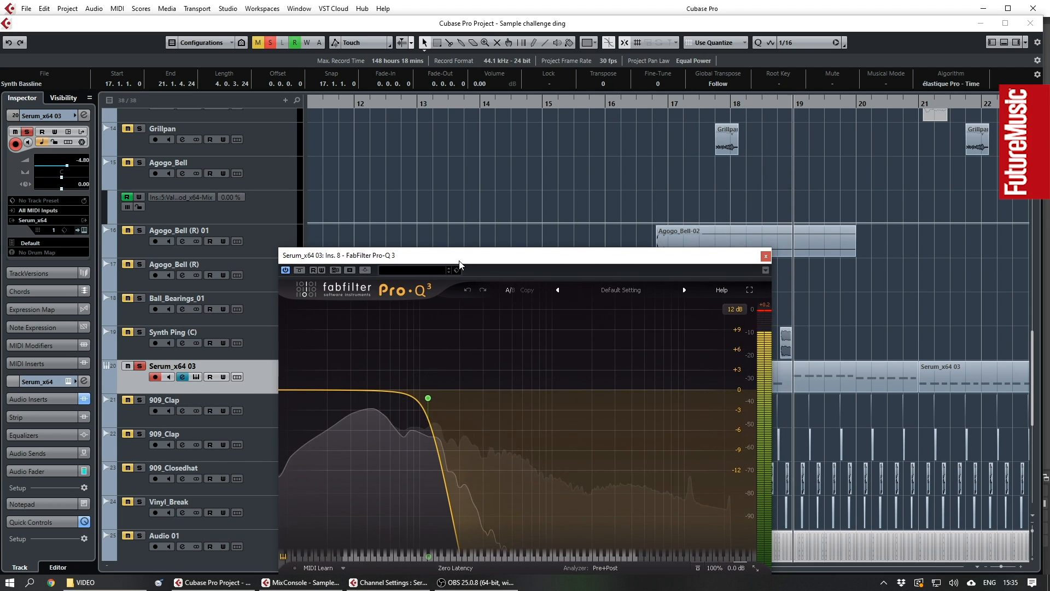
left_click(765, 256)
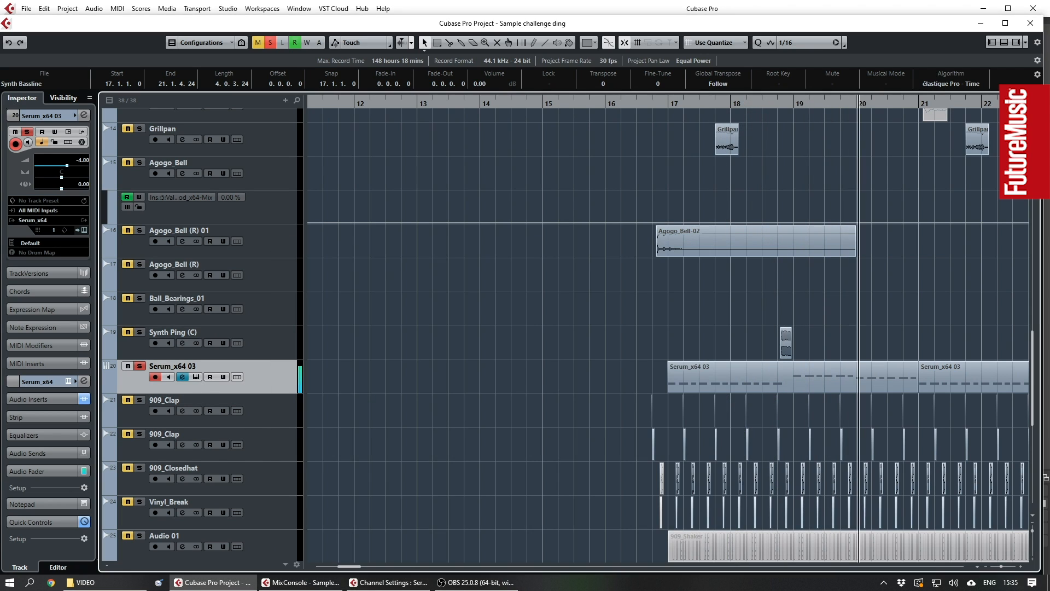
left_click_drag(485, 590, 497, 276)
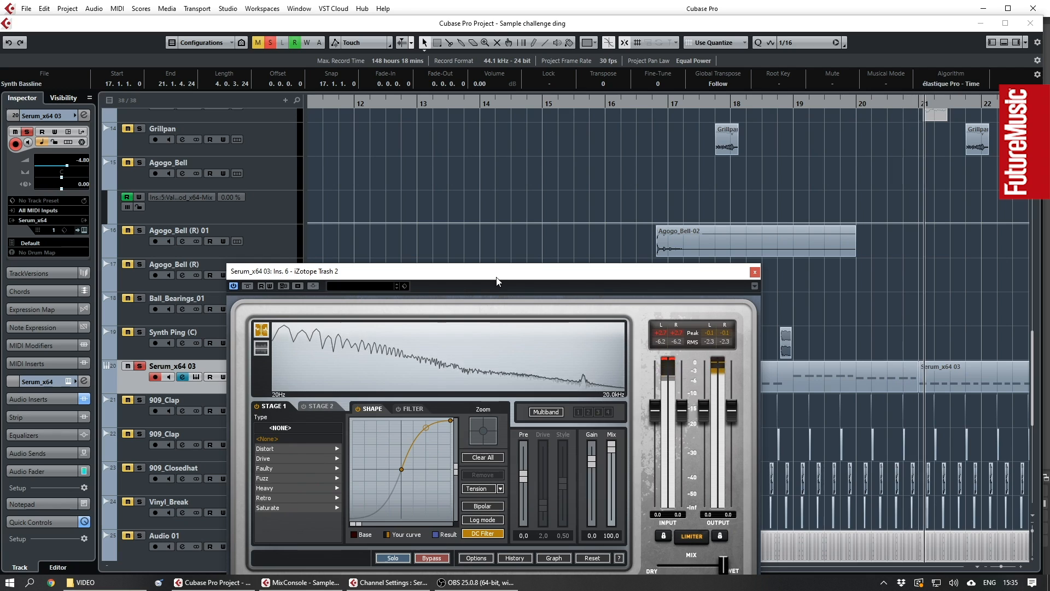
left_click(754, 272)
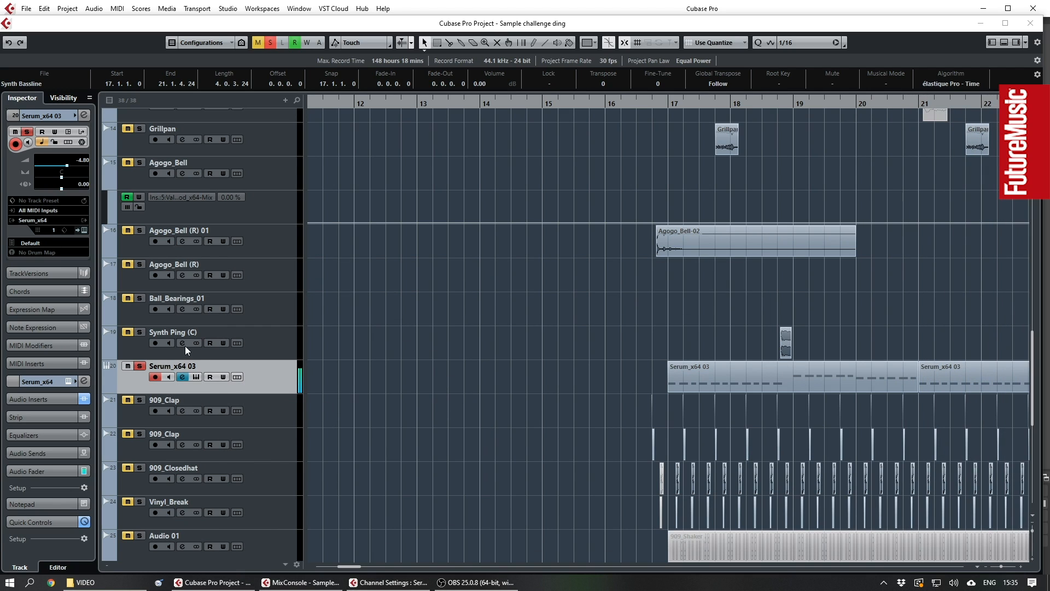
- Bypass the inserts of Serum_x64 03 in its channel settings and examine the dry sound's Serum patch
left_click(182, 377)
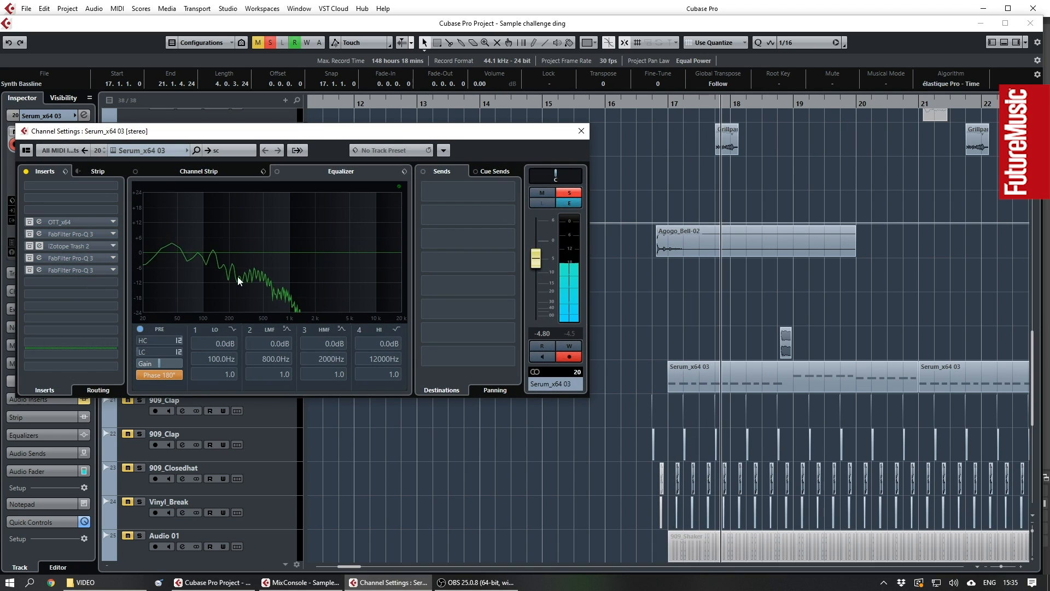
left_click(581, 131)
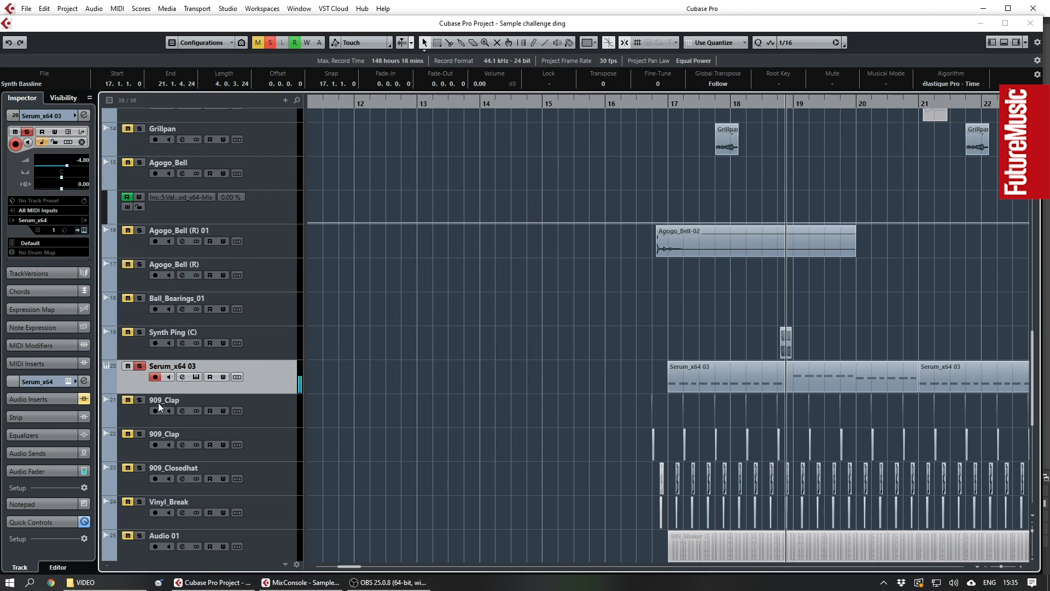
left_click(182, 377)
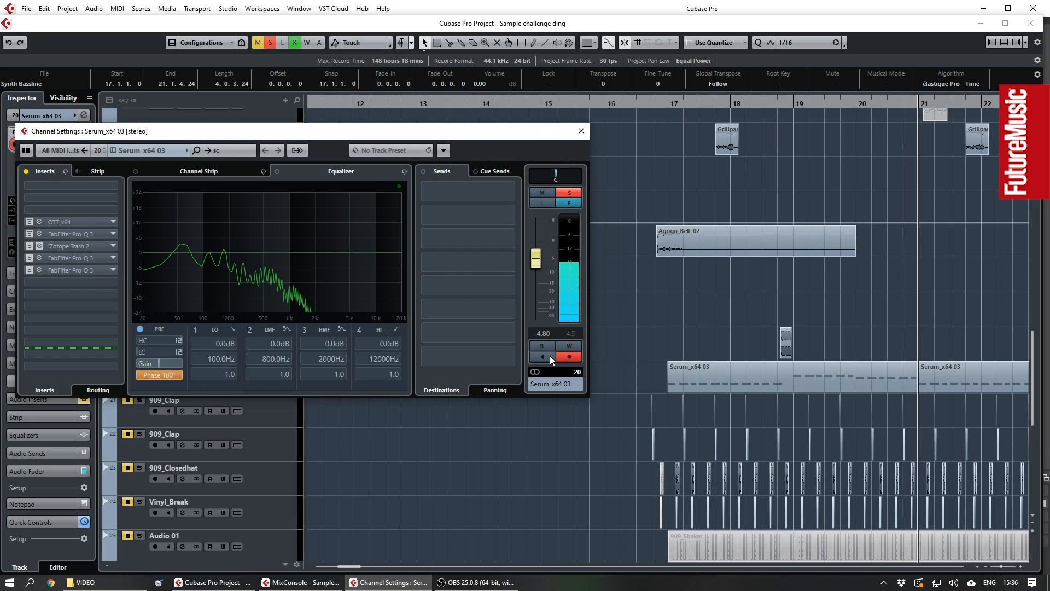
key("alt+e")
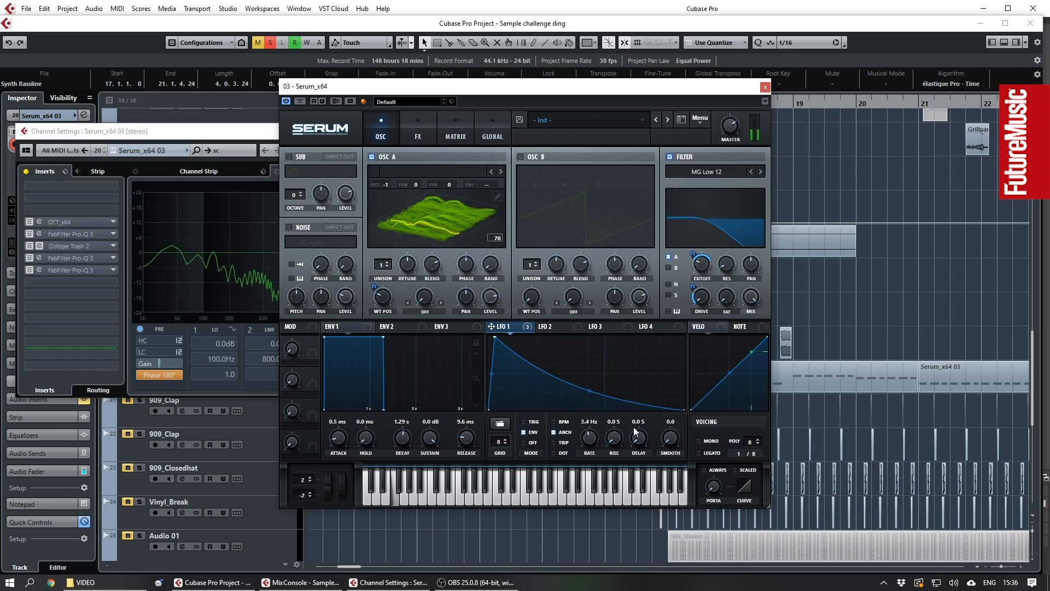
left_click(764, 87)
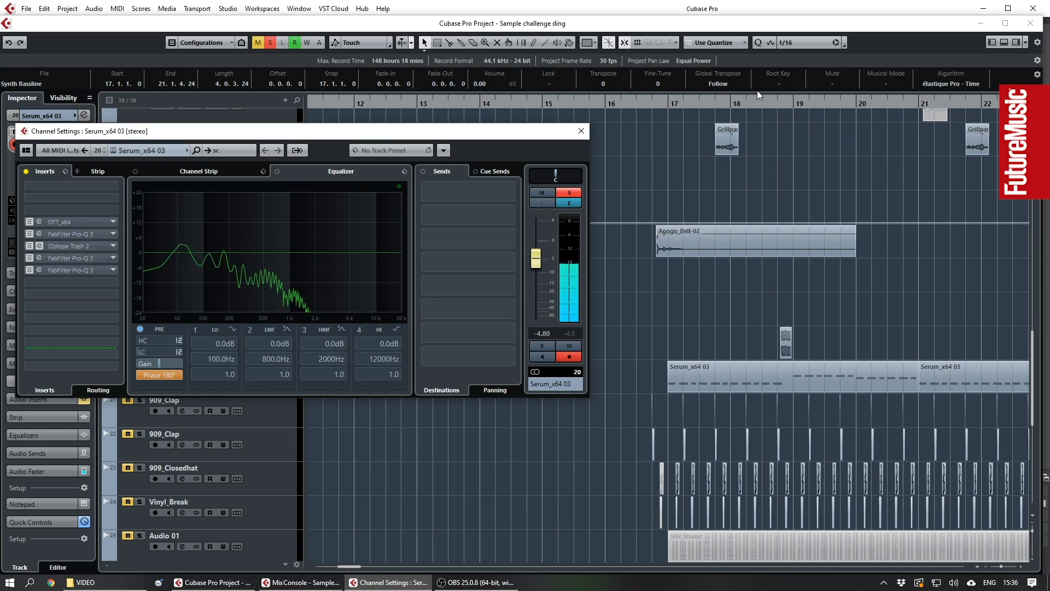
- Re-enable the inserts of Serum_x64 03, unsolo the track, and close its channel settings with no event selected
left_click(26, 172)
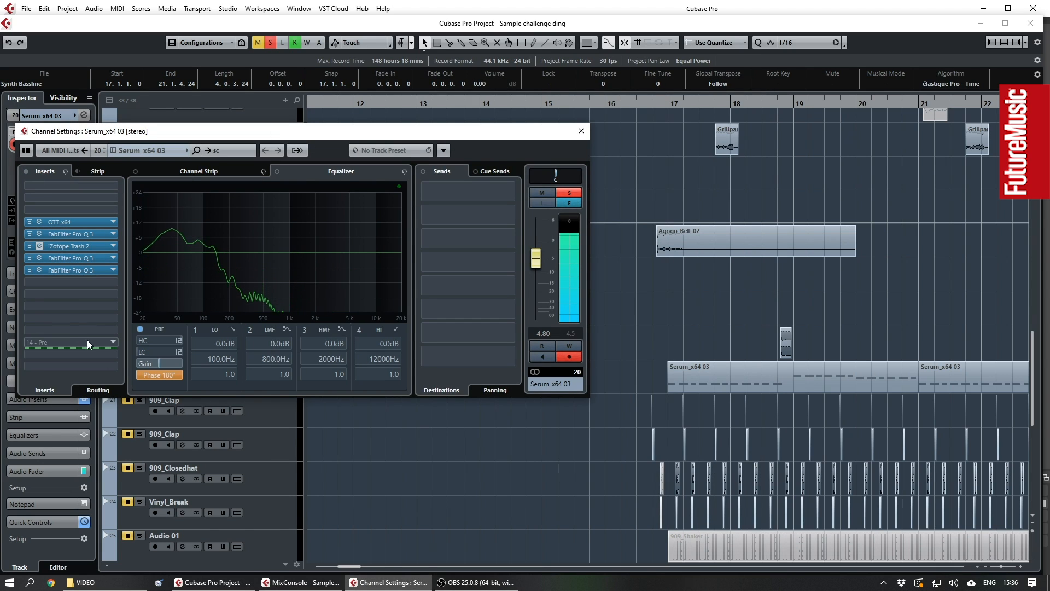
left_click(572, 189)
left_click(581, 130)
left_click(601, 366)
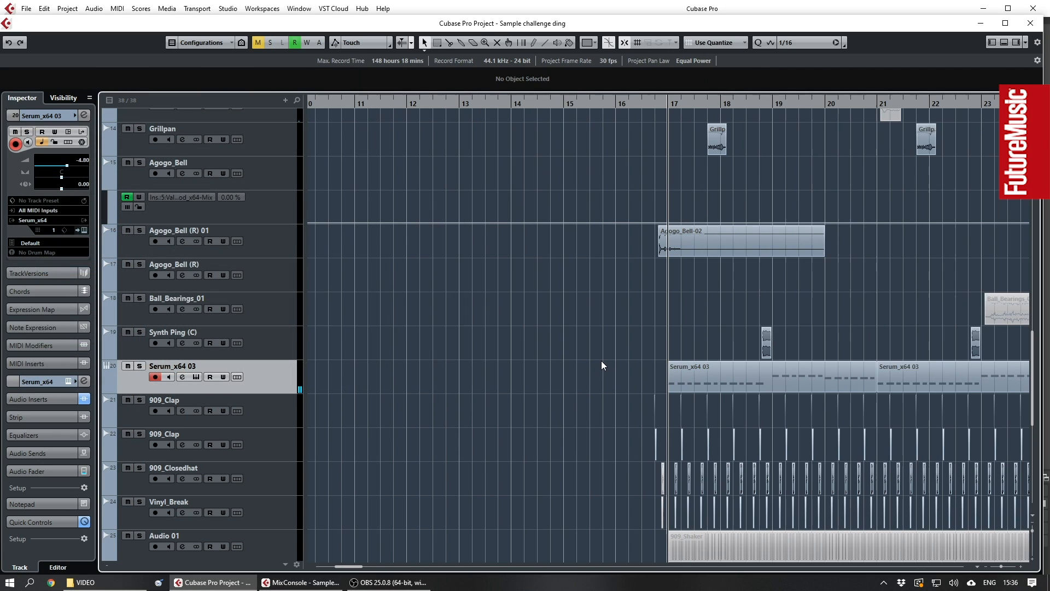
- Look over the drum tracks and used samples in the arrangement from bar 17 onward
key("g")
key("g")
key("g")
key("g")
key("h")
key("h")
key("h")
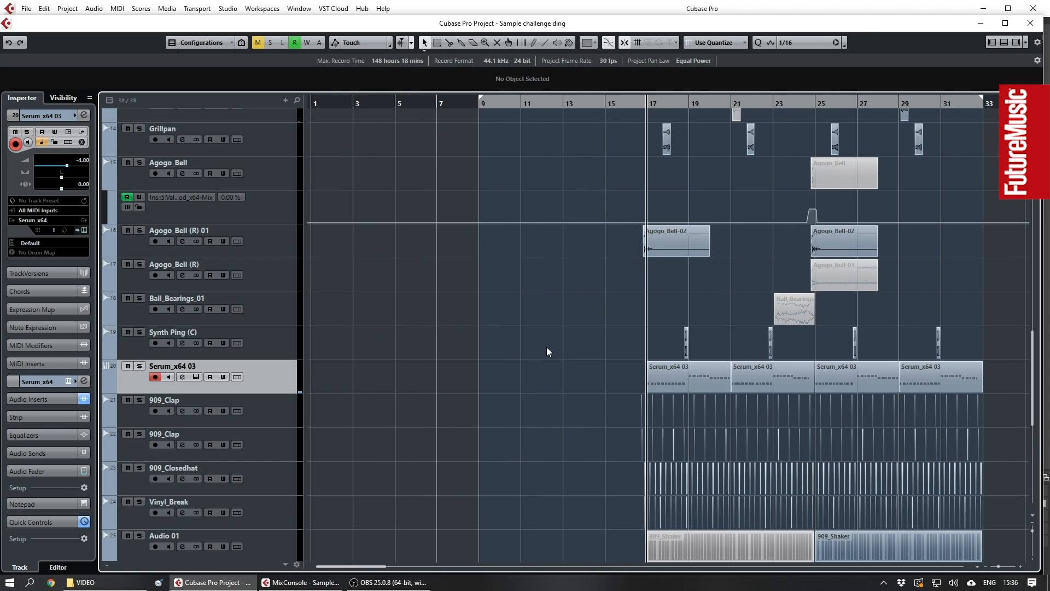
scroll(632, 398, "right", 2)
scroll(625, 406, "down", 4)
key("h")
key("h")
key("h")
key("h")
key("h")
key("h")
key("h")
key("h")
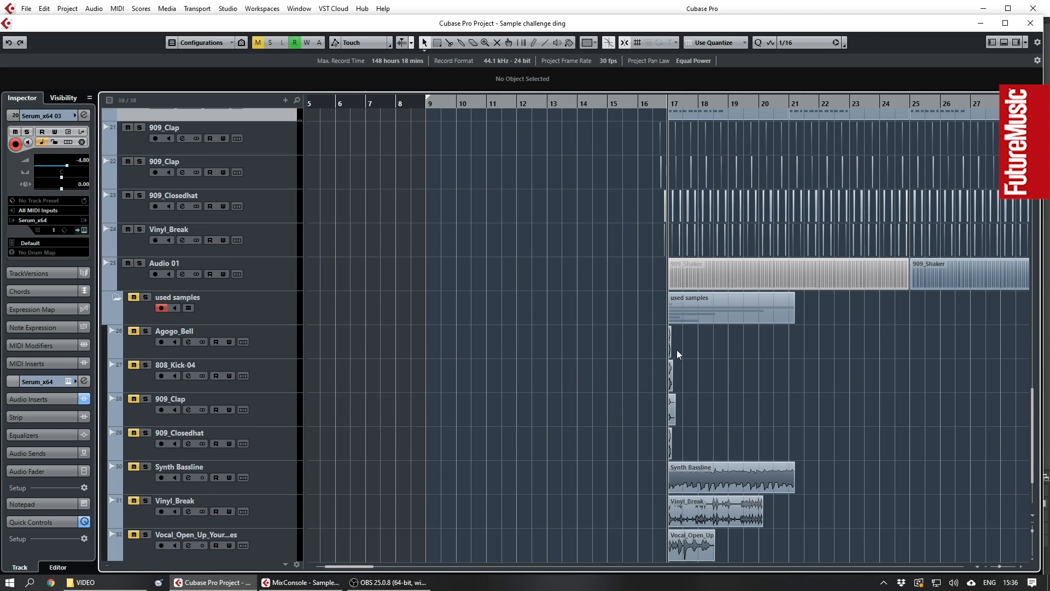
scroll(681, 375, "right", 3)
scroll(658, 391, "up", 4)
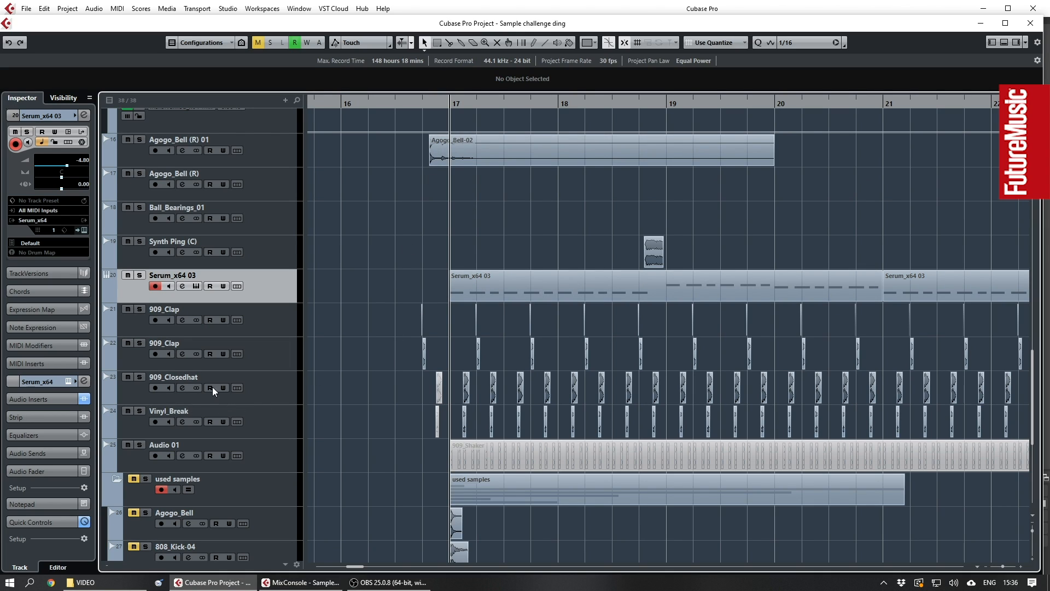
- Select the second 909_Clap track, solo the first 909_Clap track, and start playback
left_click(139, 364)
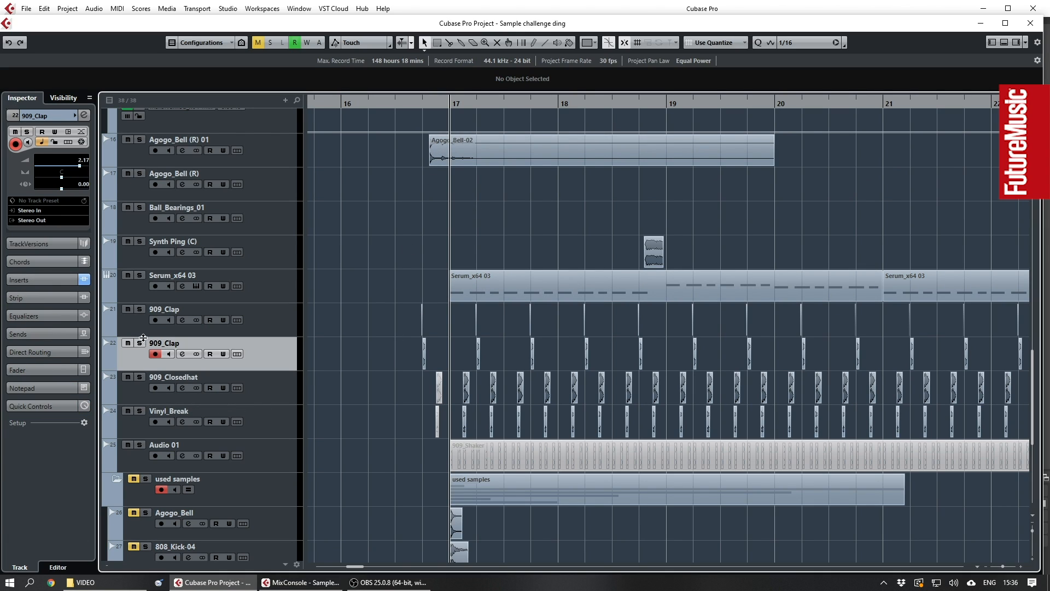
left_click(140, 309)
key("h")
key("h")
key("h")
key("h")
key("h")
key("h")
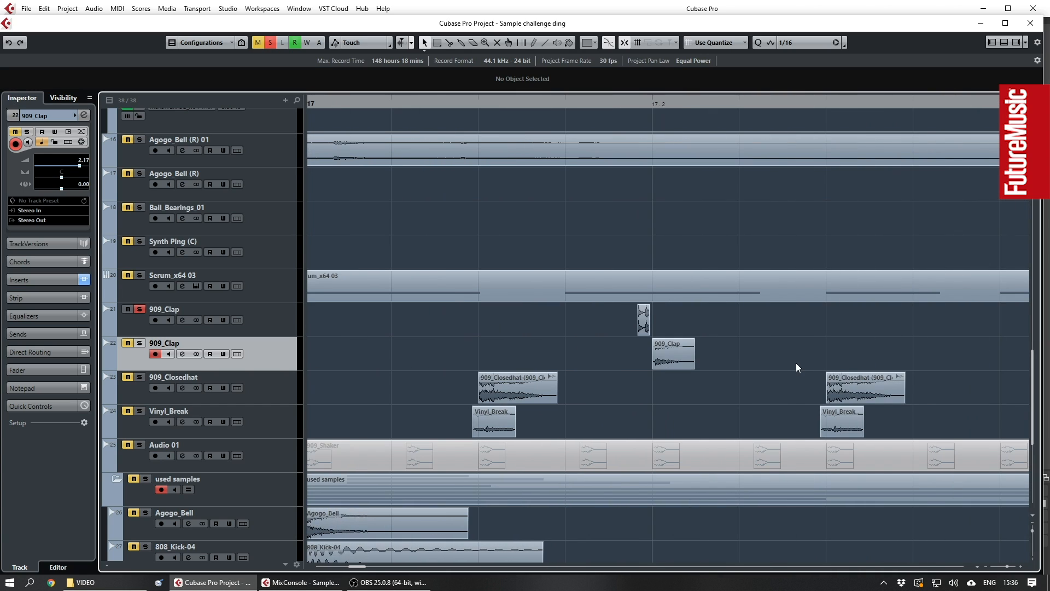
scroll(756, 368, "right", 1)
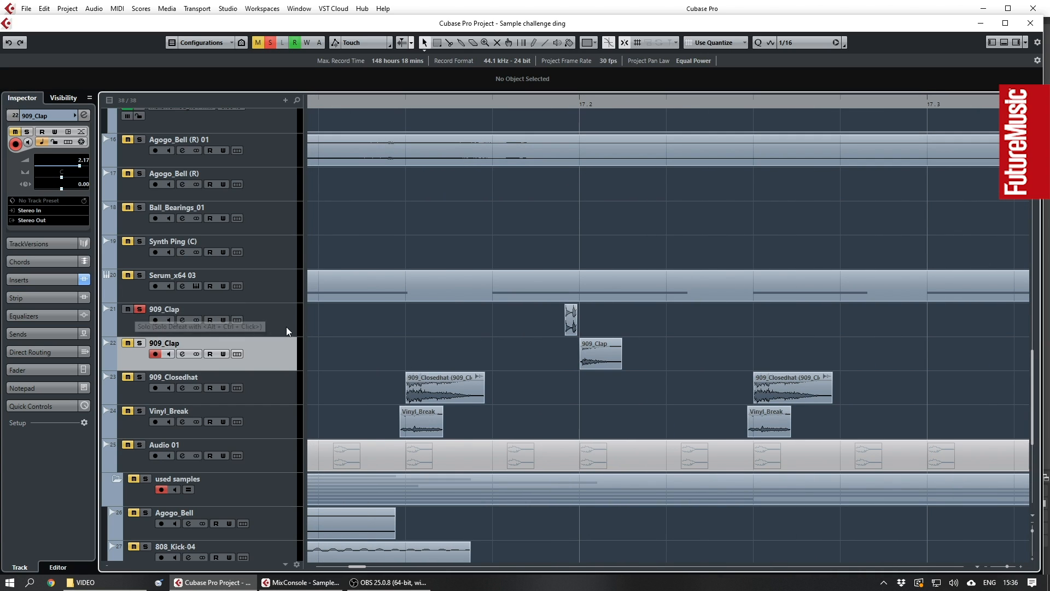
key("space")
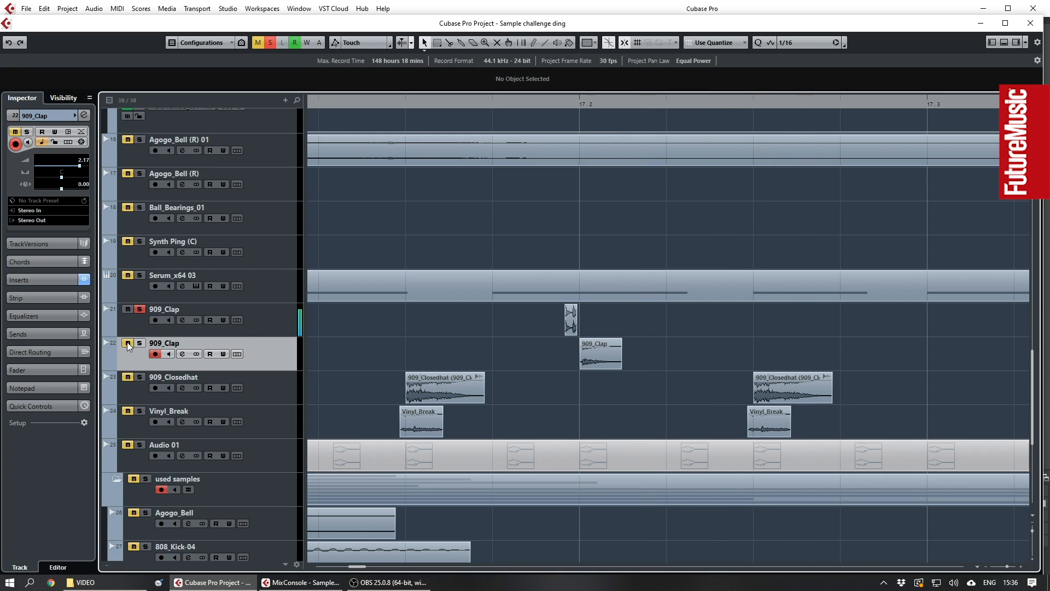
- Solo the second 909_Clap track and open its Guitar Rig 5 insert from the channel settings
left_click(140, 342)
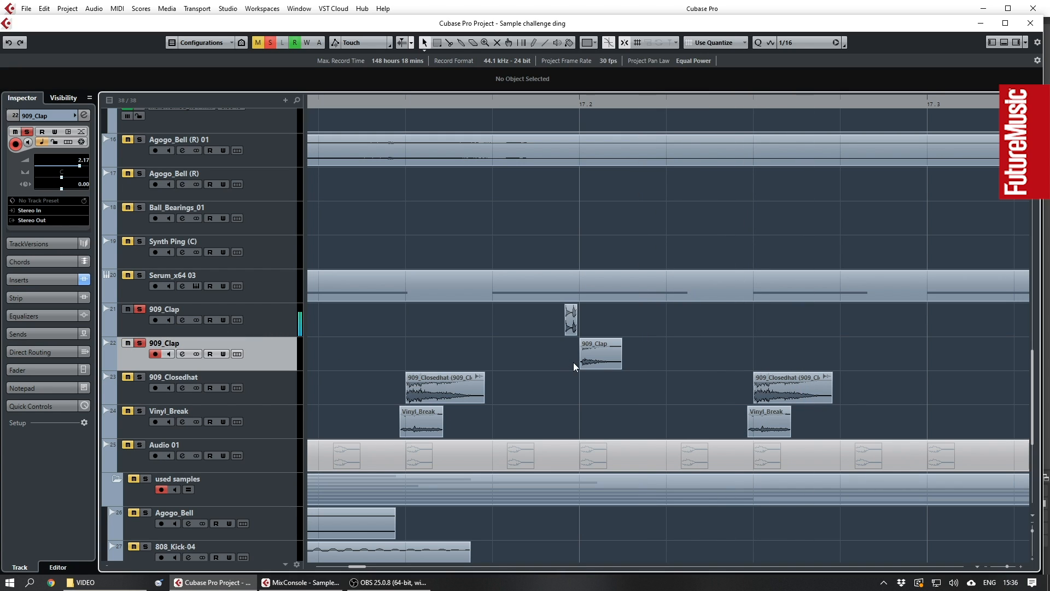
left_click(183, 354)
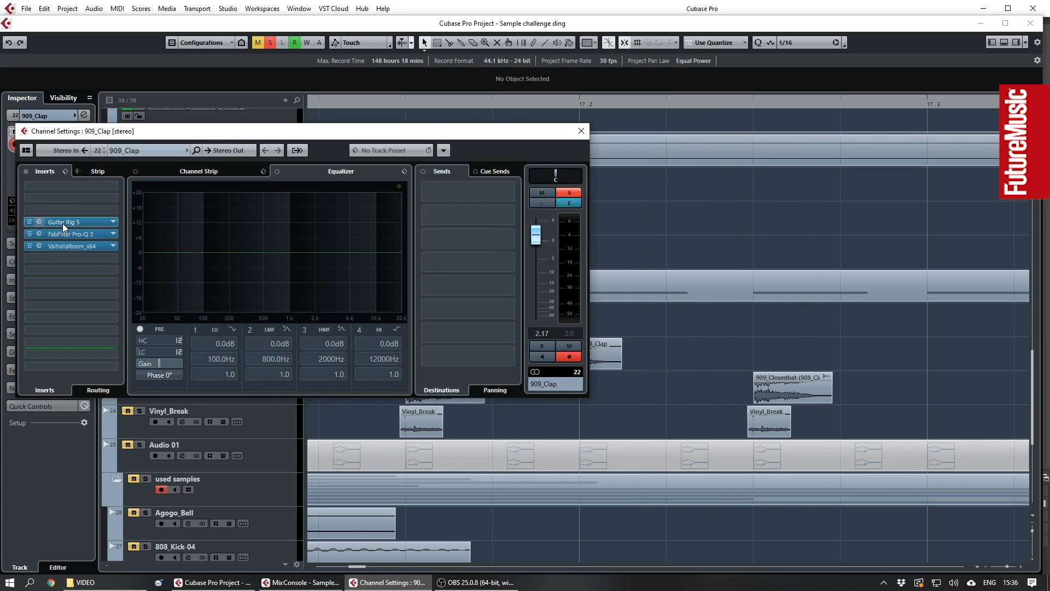
left_click(39, 222)
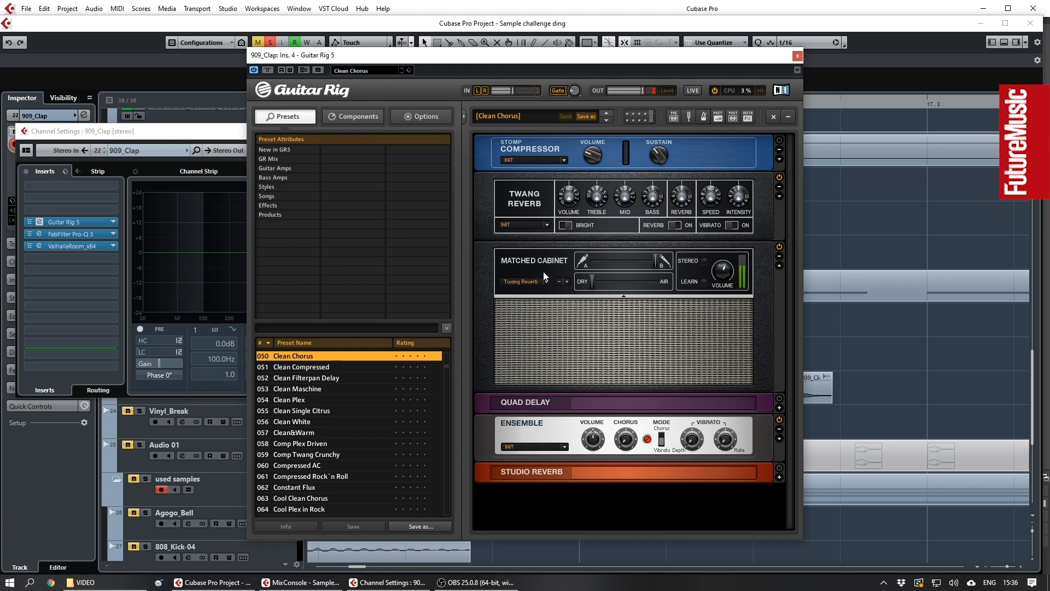
- Bypass all inserts of the second 909_Clap track, close its plug-in and channel windows, and unsolo the first 909_Clap track
left_click(28, 173)
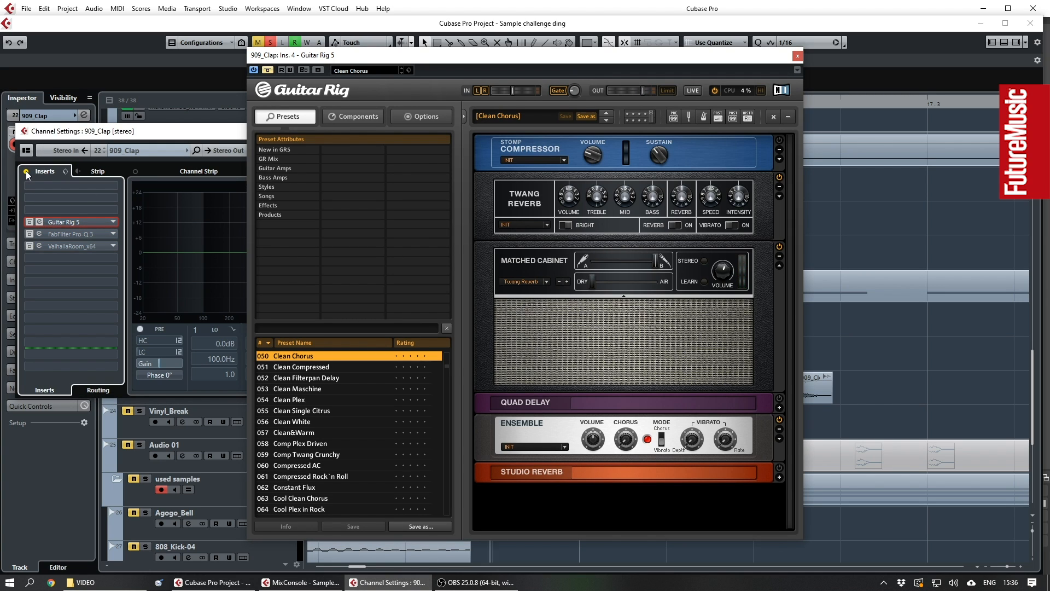
left_click(788, 58)
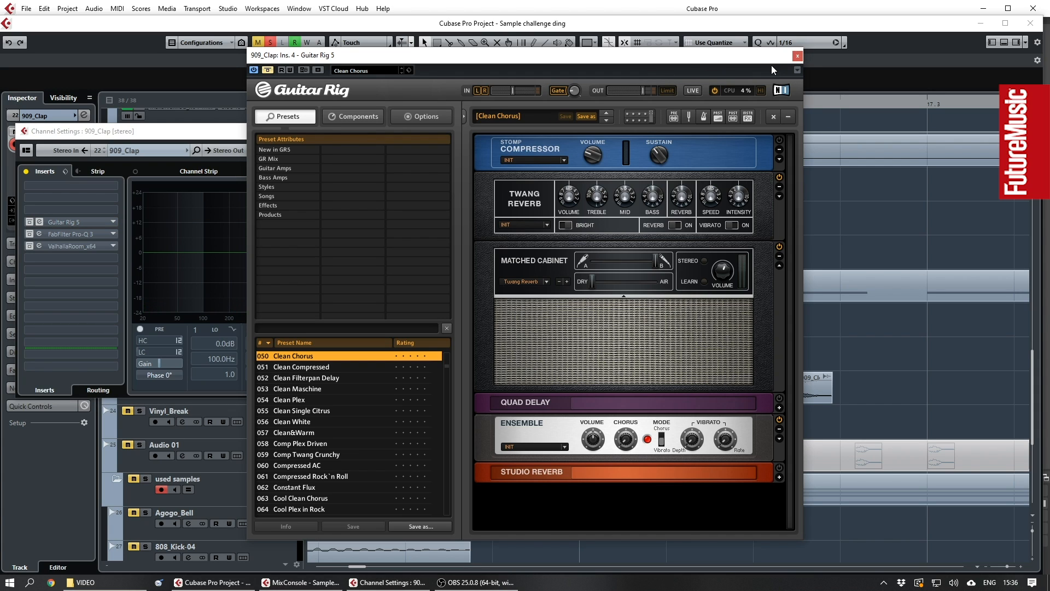
left_click(798, 56)
left_click(581, 132)
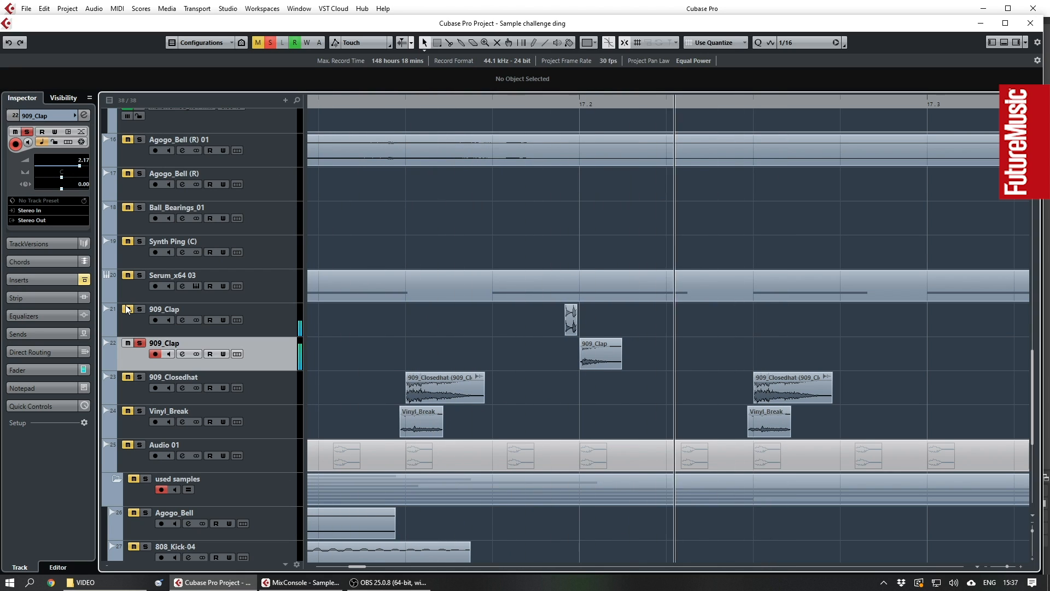
- Re-enable the inserts of the second 909_Clap track and solo the first 909_Clap track alongside it
left_click(182, 353)
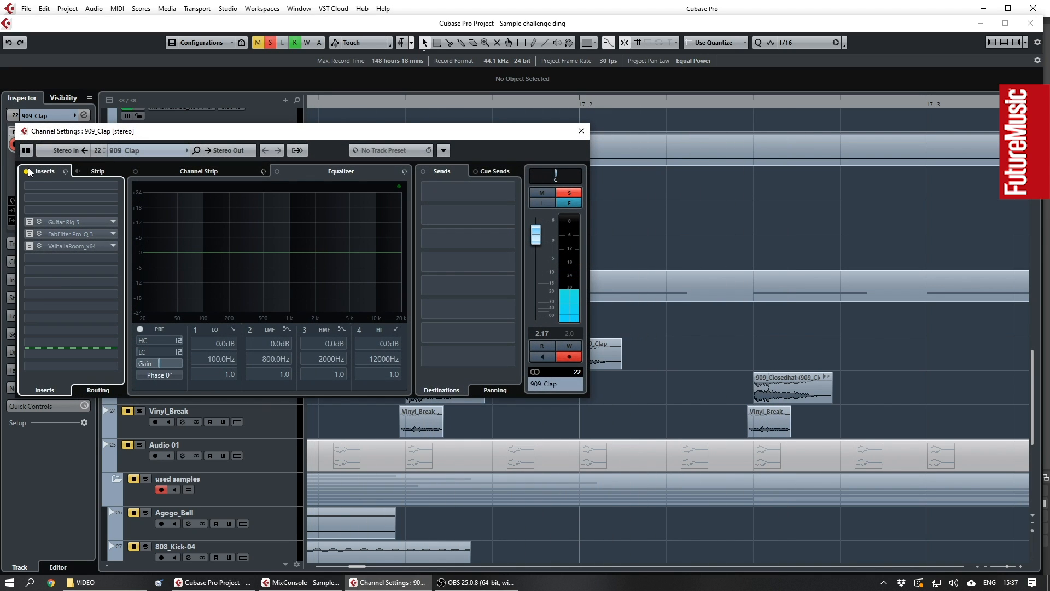
left_click(26, 170)
left_click(579, 132)
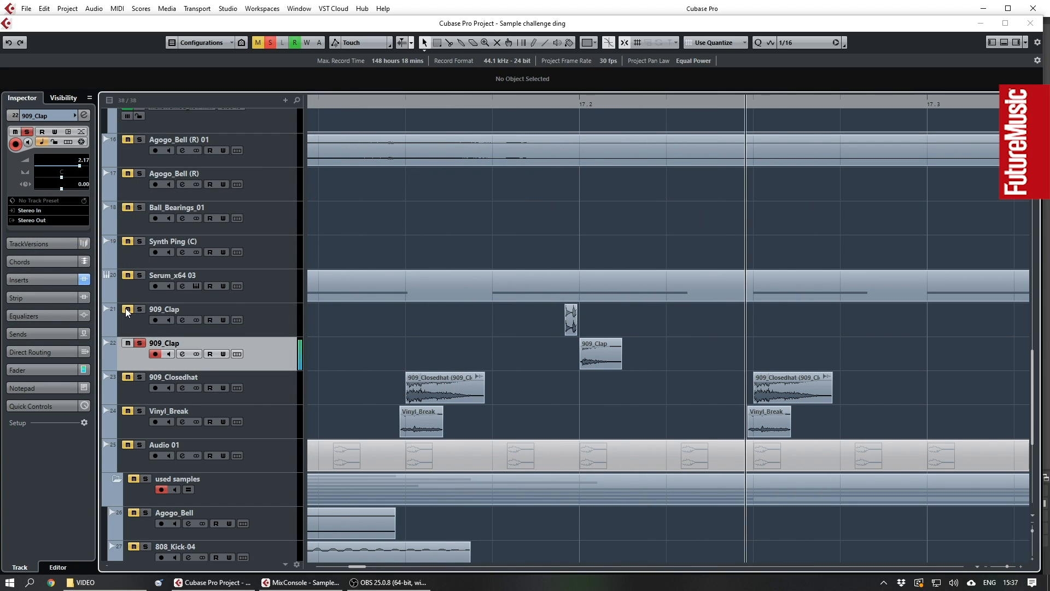
left_click(139, 309)
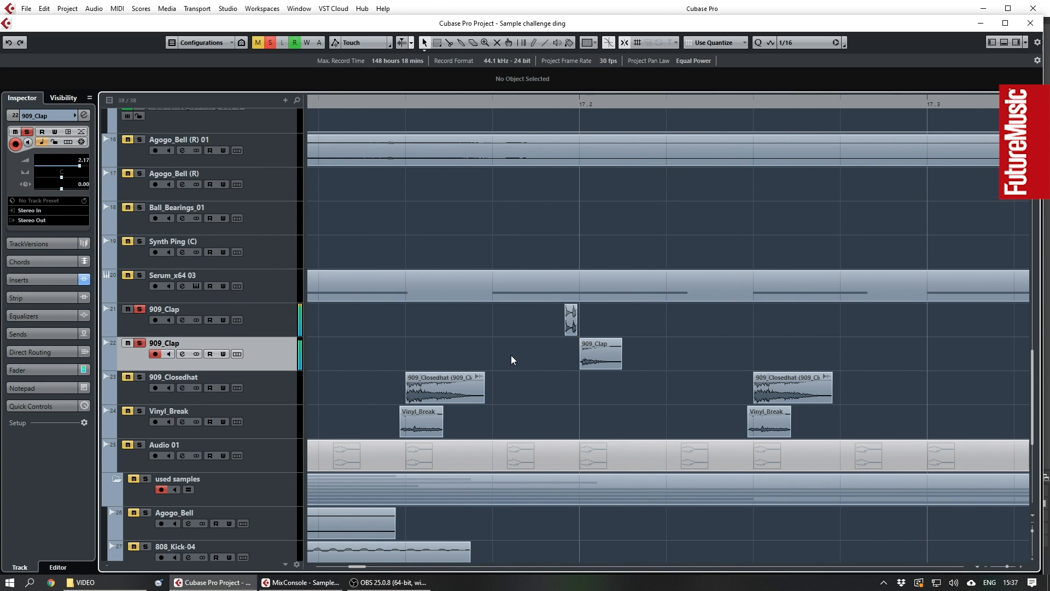
- Solo the KICK track together with both 909_Clap tracks and review the clap pattern around bar 17
key("g")
key("g")
key("g")
key("g")
key("g")
key("g")
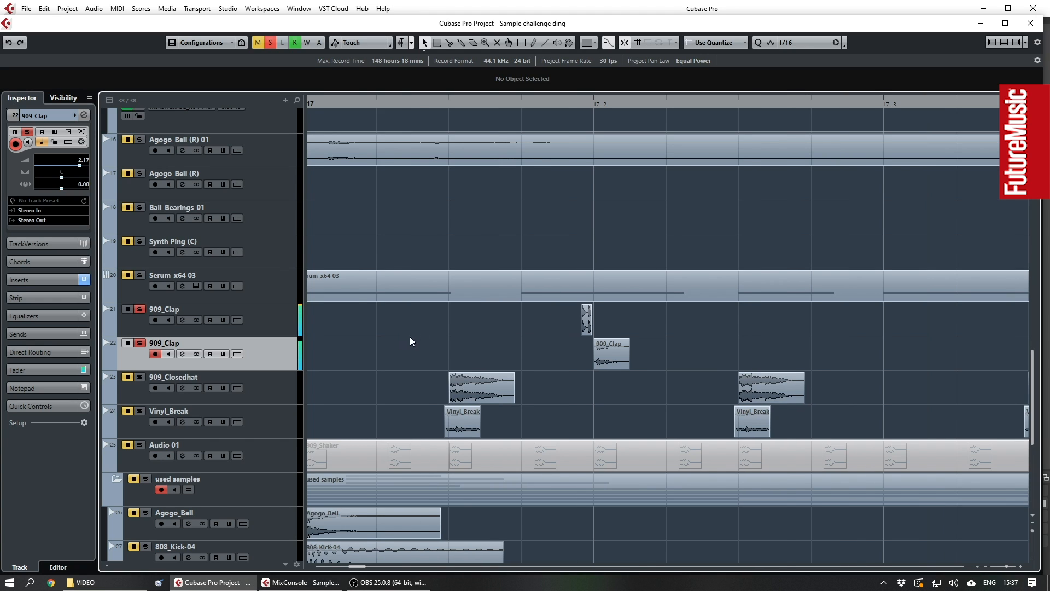
key("g")
key("g")
key("g")
key("g")
key("g")
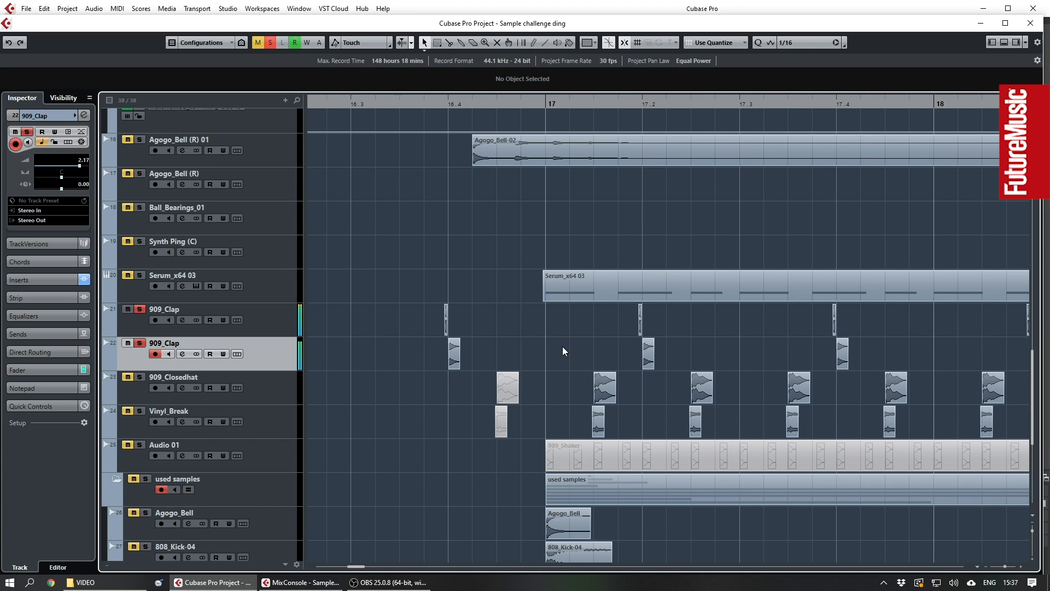
scroll(403, 240, "up", 8)
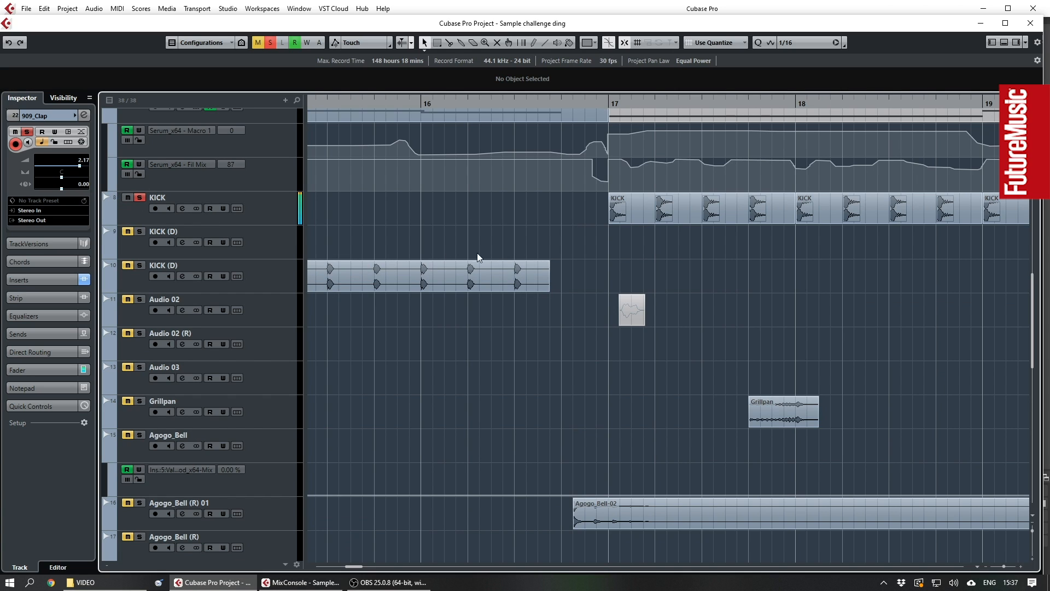
scroll(569, 246, "down", 8)
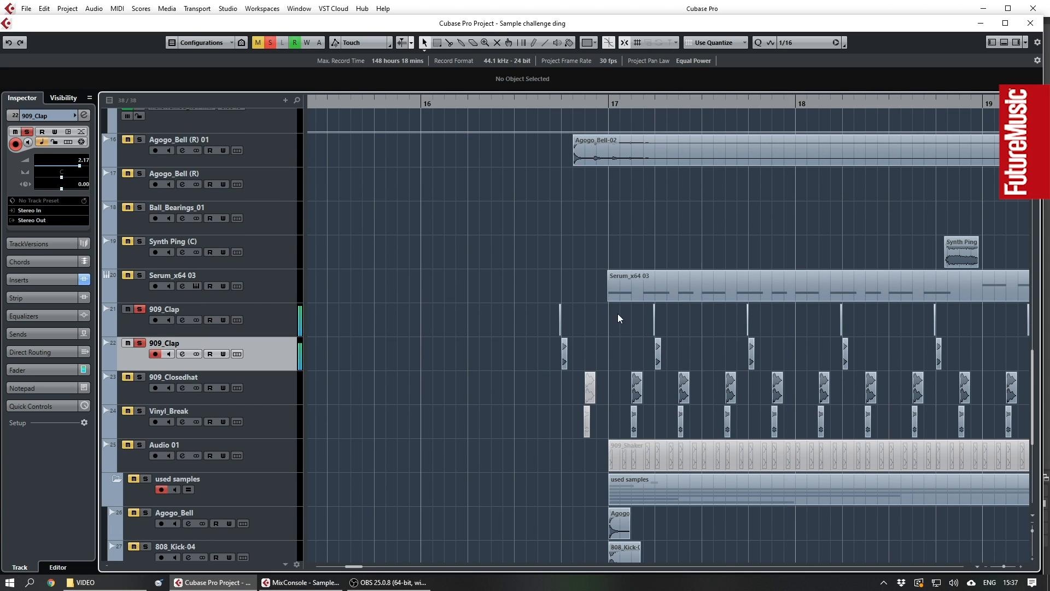
- Solo the 909_Closedhat track alongside both 909_Clap tracks, play from bar 17, and select its first hit after bar 17
key("space")
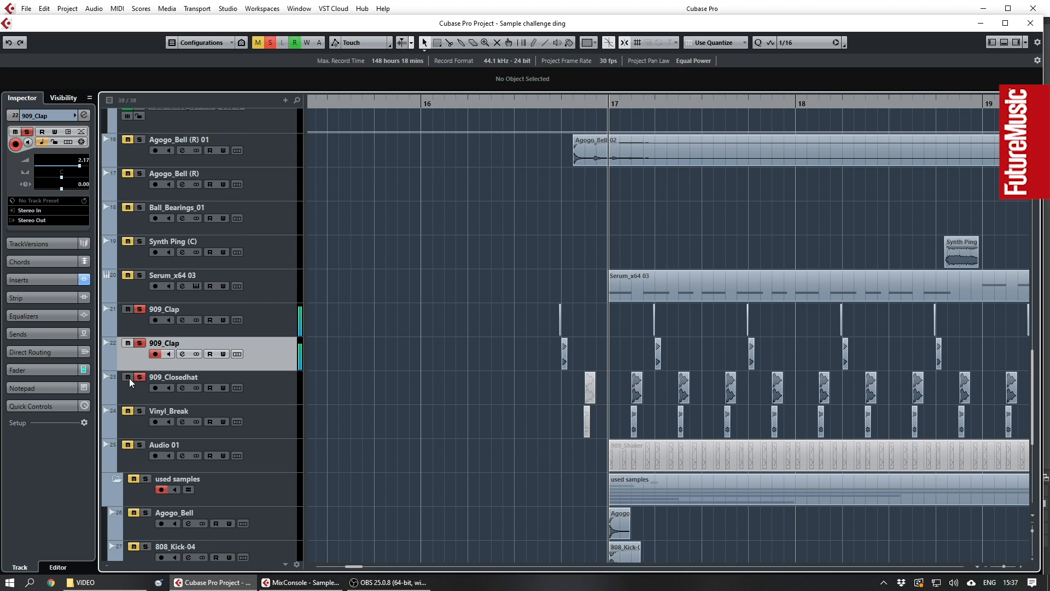
left_click(634, 392)
key("space")
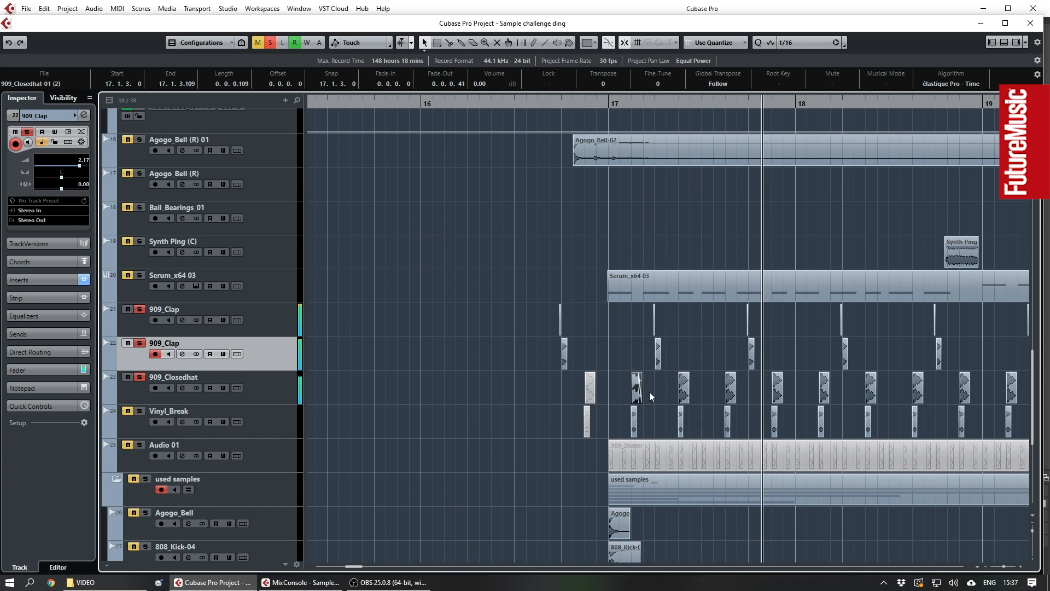
key("space")
scroll(636, 399, "up", 5)
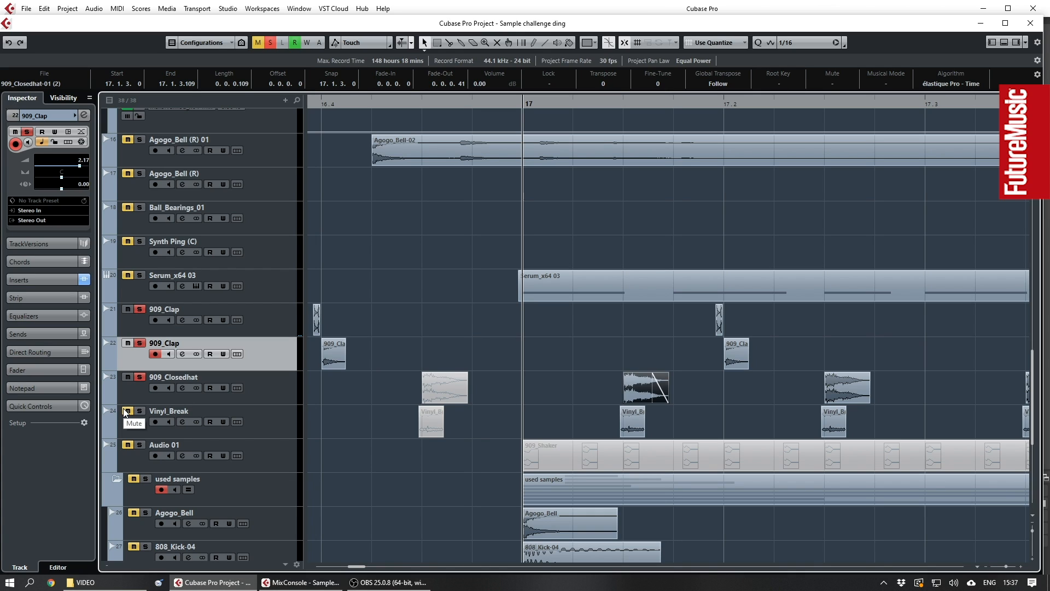
- Solo the Vinyl_Break track, select its event beneath the first closed hat hit after bar 17, and unsolo both 909_Clap tracks
left_click(139, 411)
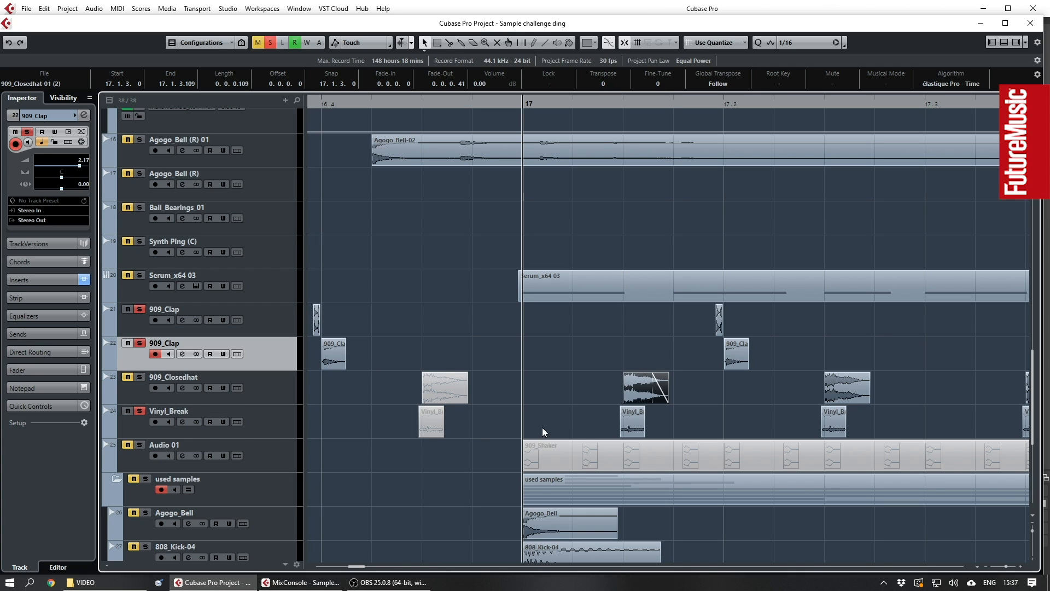
left_click(636, 430)
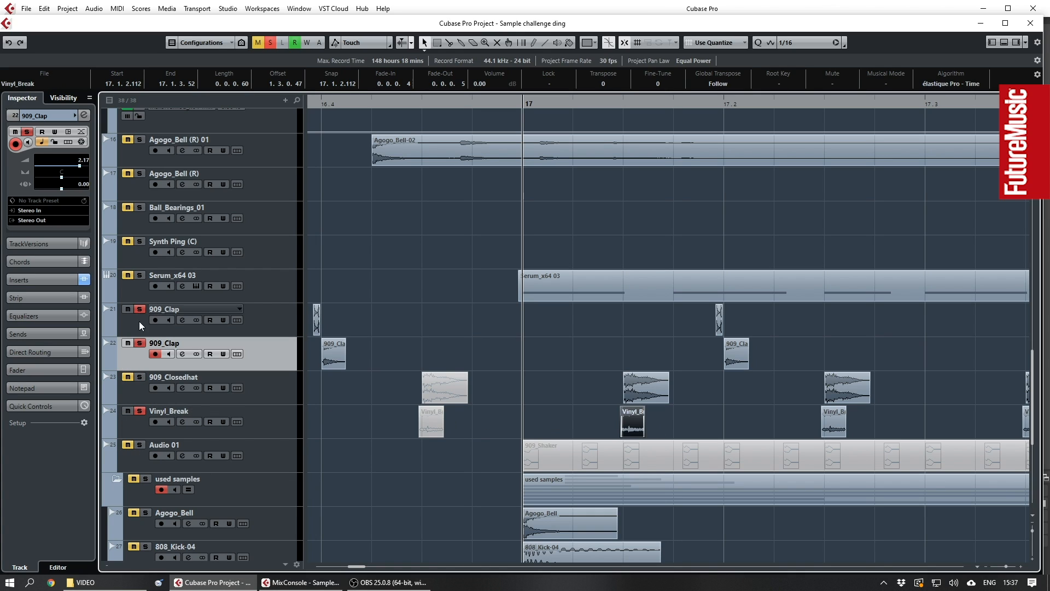
left_click(128, 310)
left_click(127, 343)
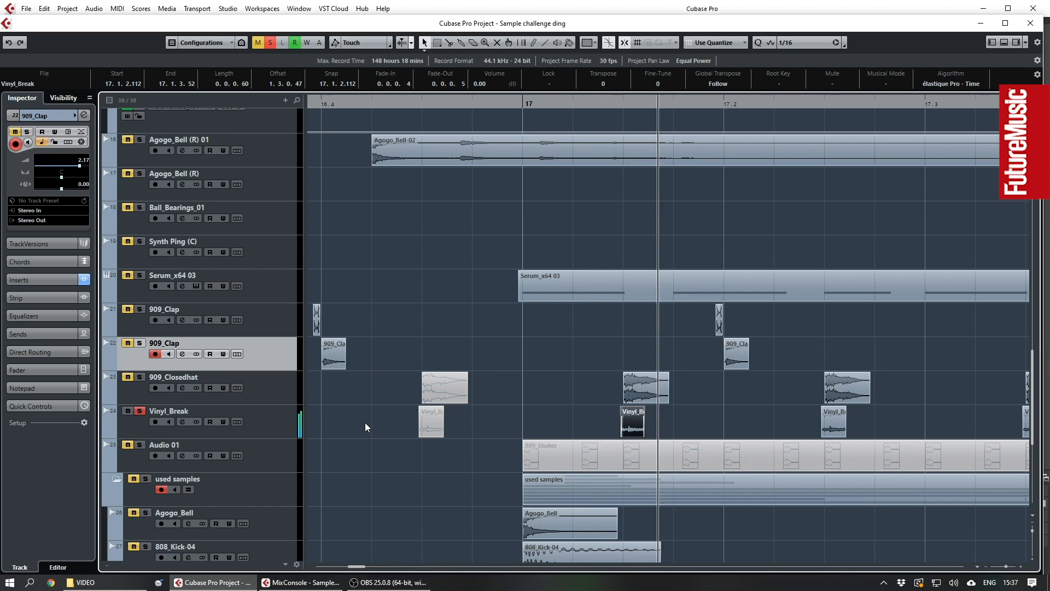
- Audition 909_Closedhat and Vinyl_Break soloed together across the arrangement, and deactivate all solo states
scroll(450, 368, "up", 5)
scroll(442, 363, "down", 4)
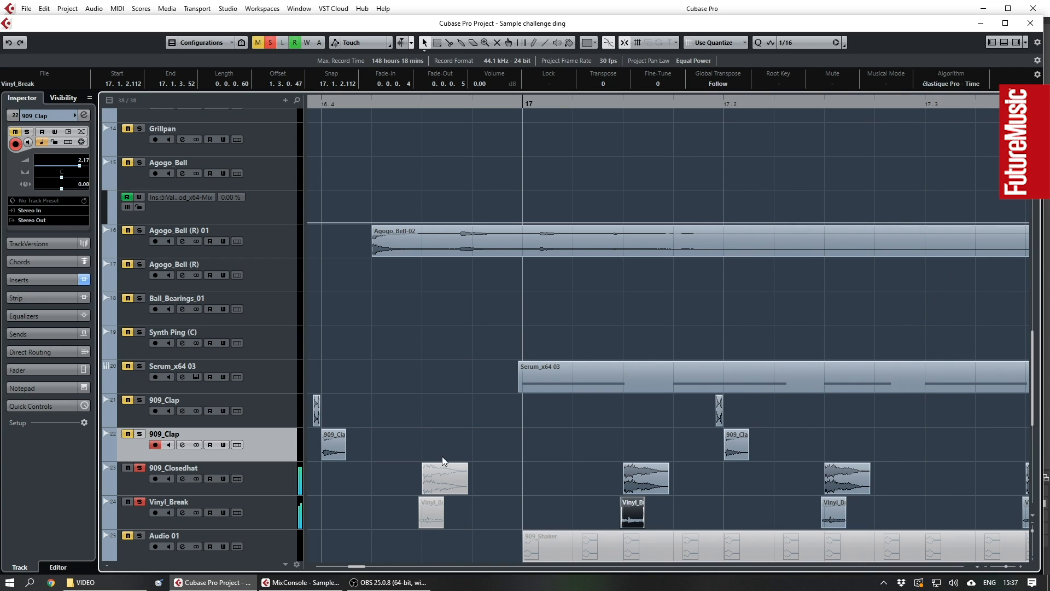
key("g")
key("g")
key("g")
key("g")
key("g")
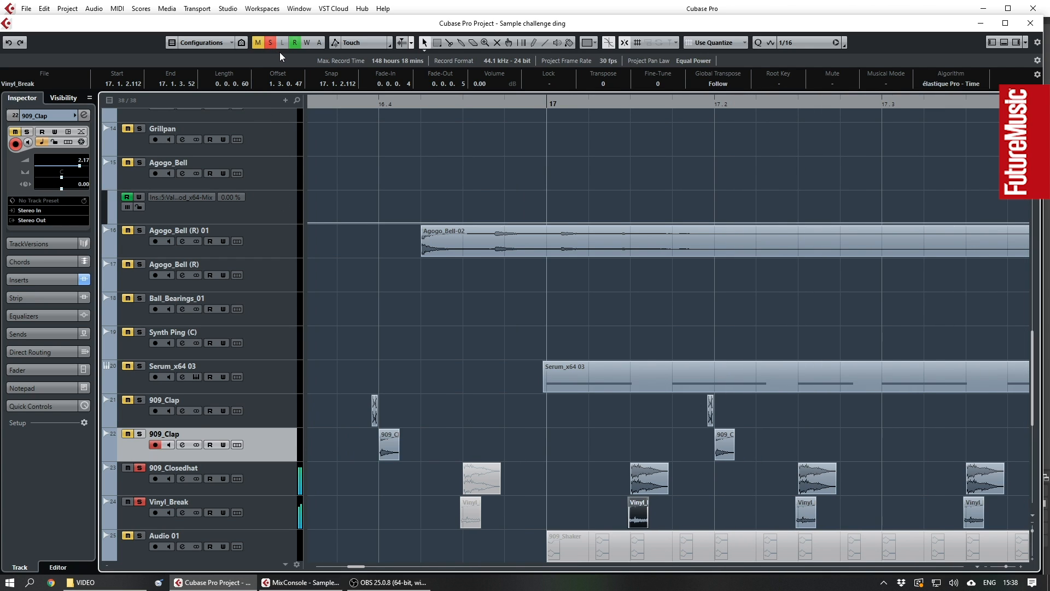
key("g")
key("g")
key("g")
key("g")
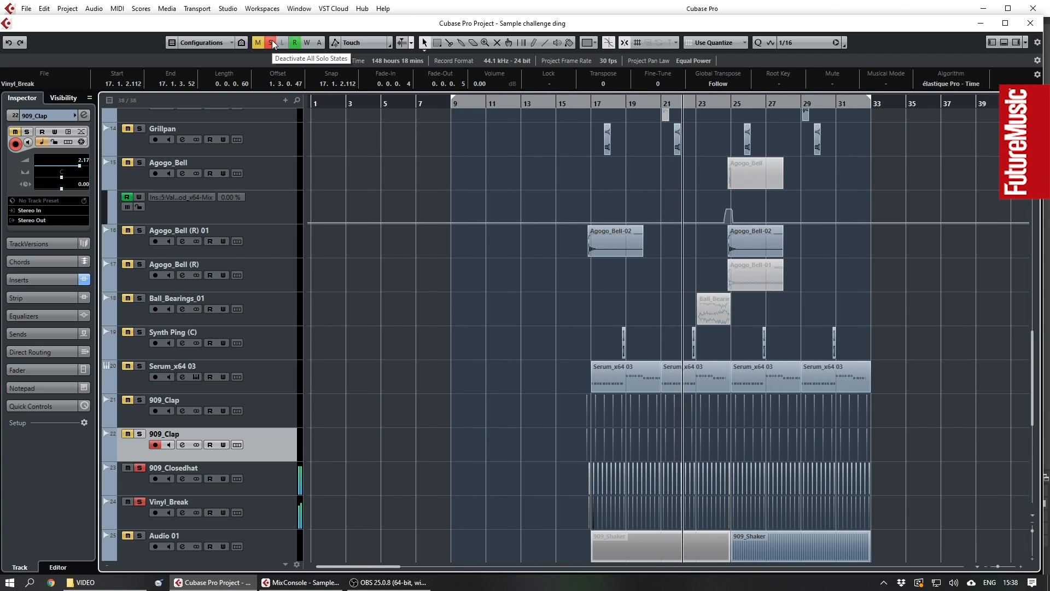
key("h")
key("h")
key("h")
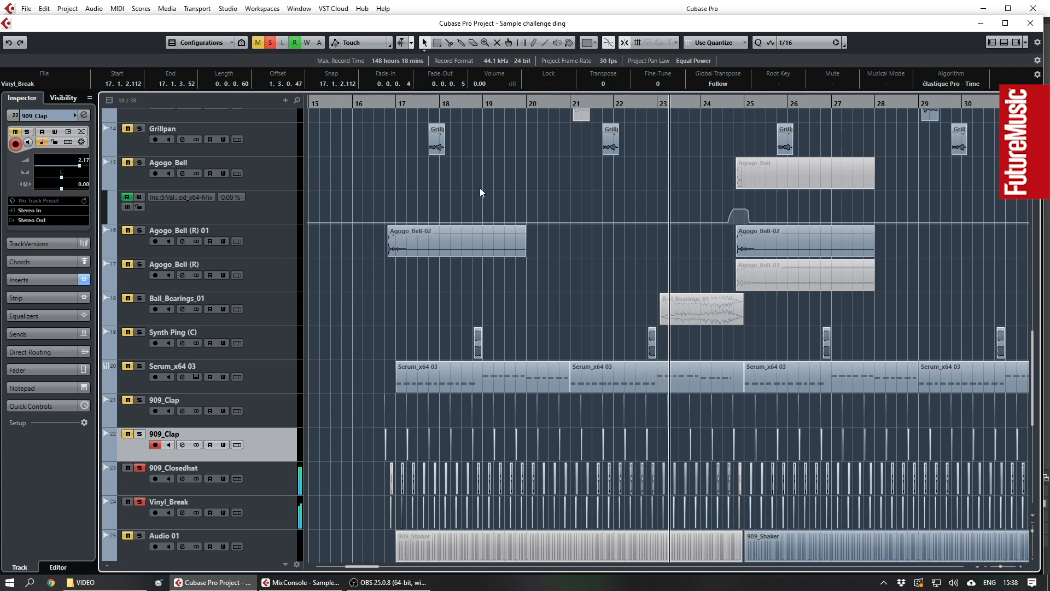
key("h")
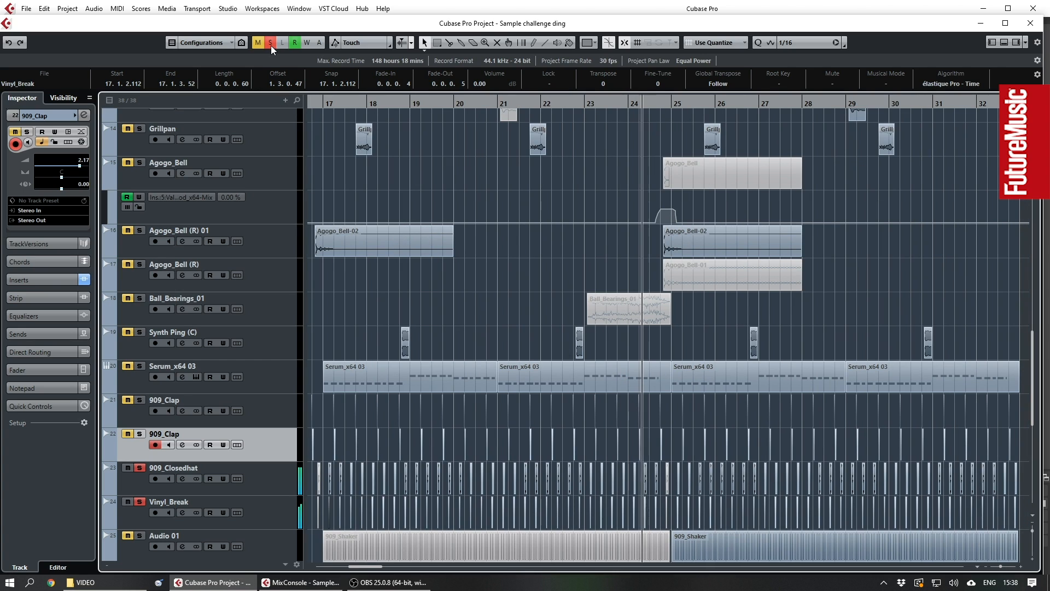
left_click(270, 43)
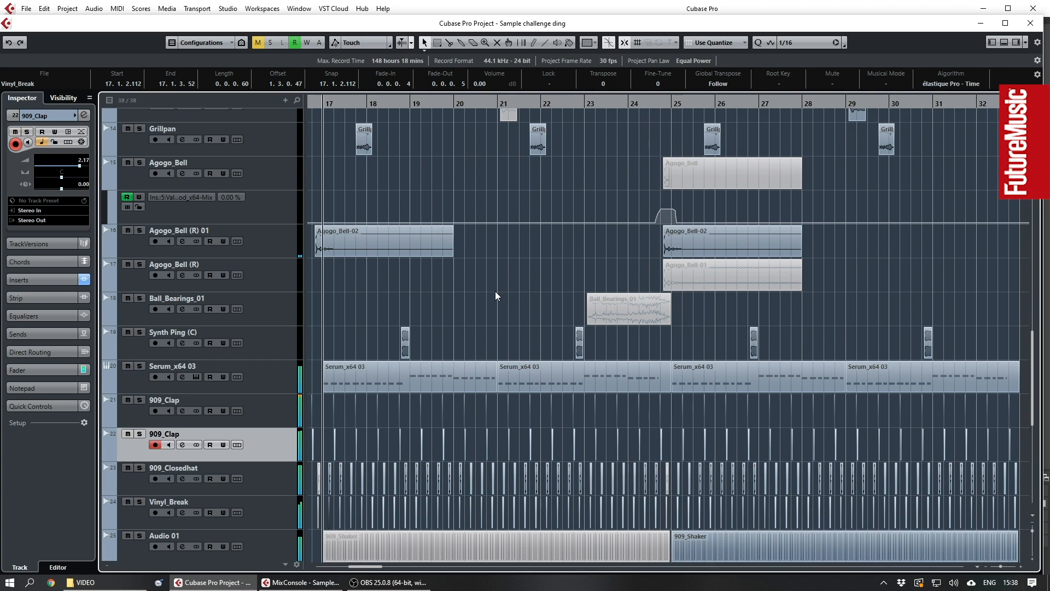
- Review the percussion and kick tracks around bar 17 during playback, and select the Grillpan event before bar 18 and its track
scroll(480, 307, "left", 3)
scroll(448, 308, "up", 4)
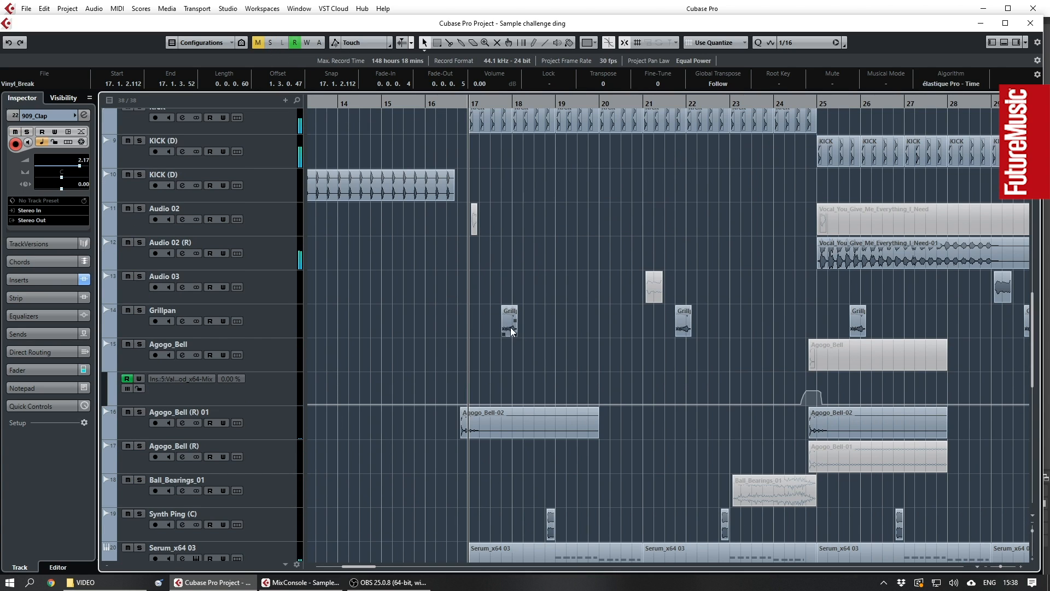
left_click(510, 329)
scroll(435, 343, "down", 10)
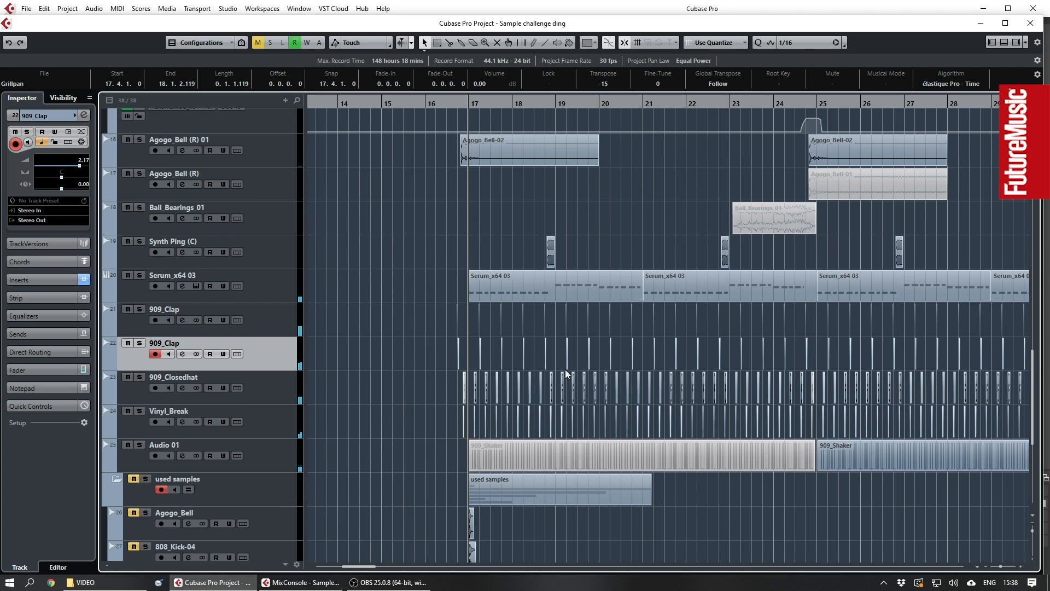
scroll(572, 381, "up", 12)
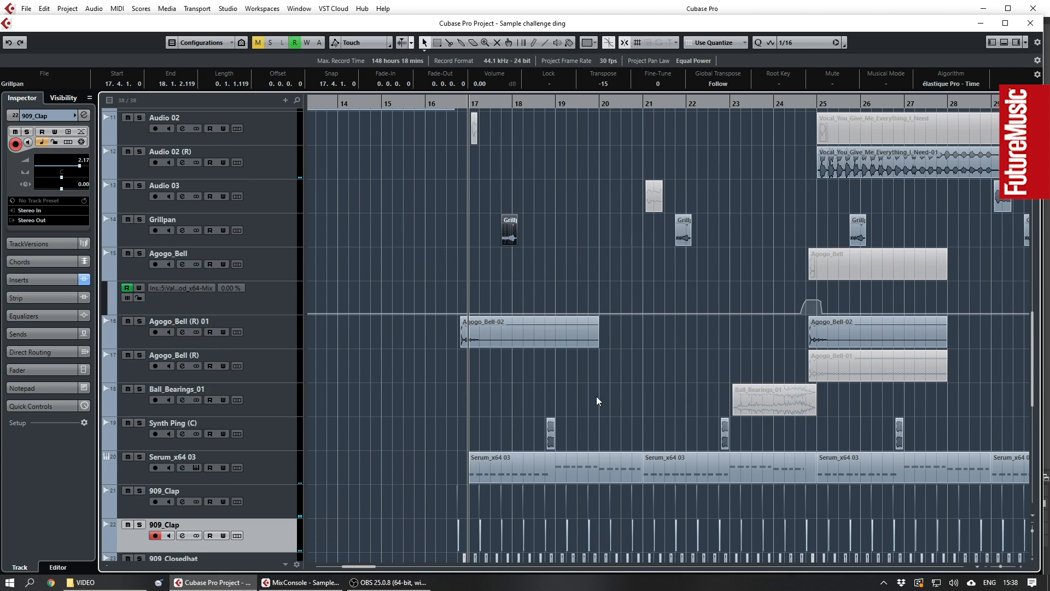
scroll(616, 406, "up", 4)
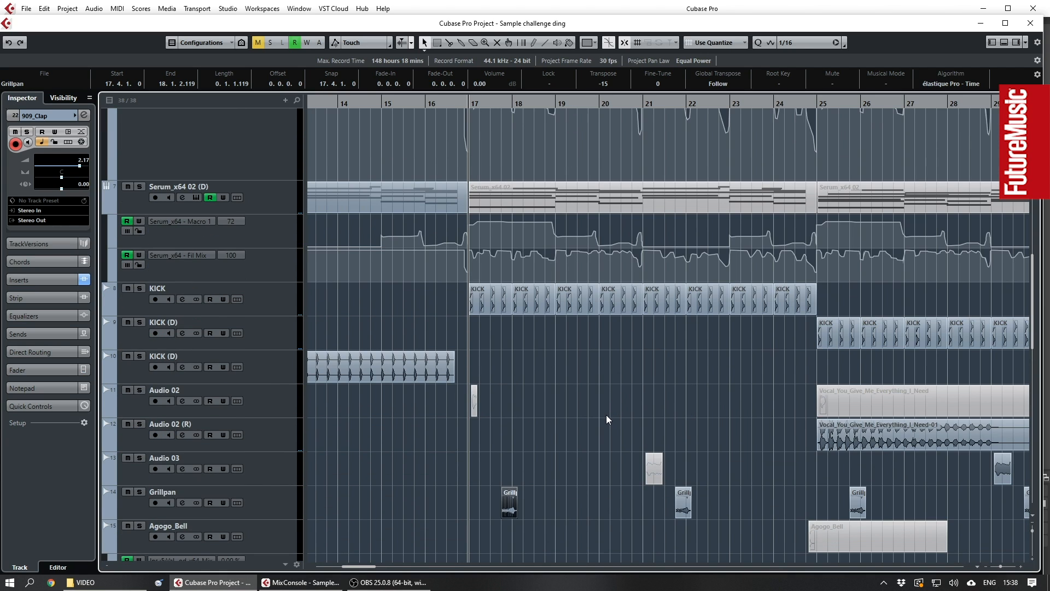
scroll(573, 454, "left", 3)
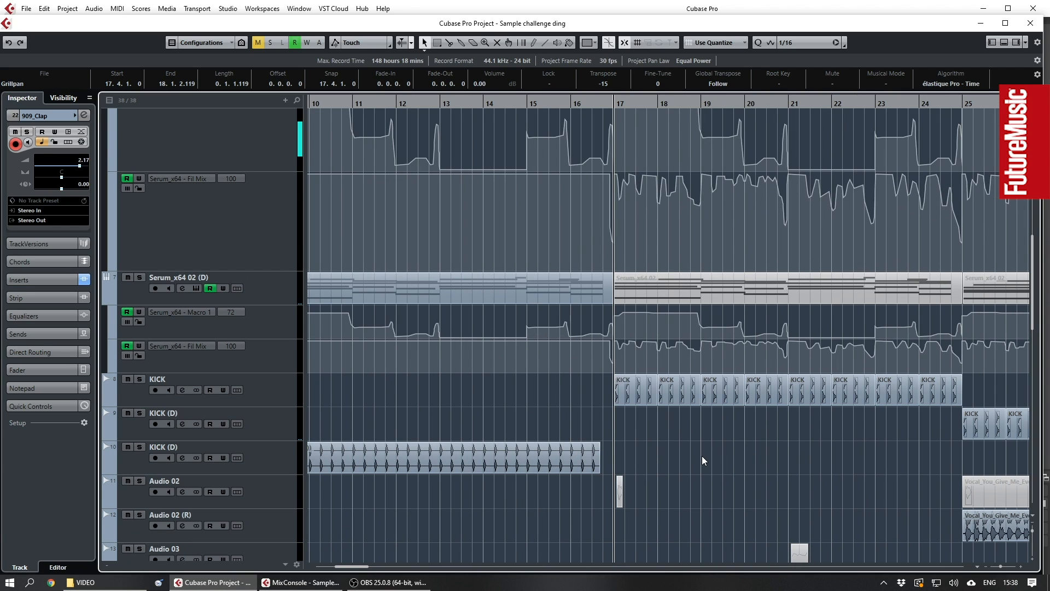
scroll(728, 449, "down", 4)
left_click(578, 413)
left_click(274, 411)
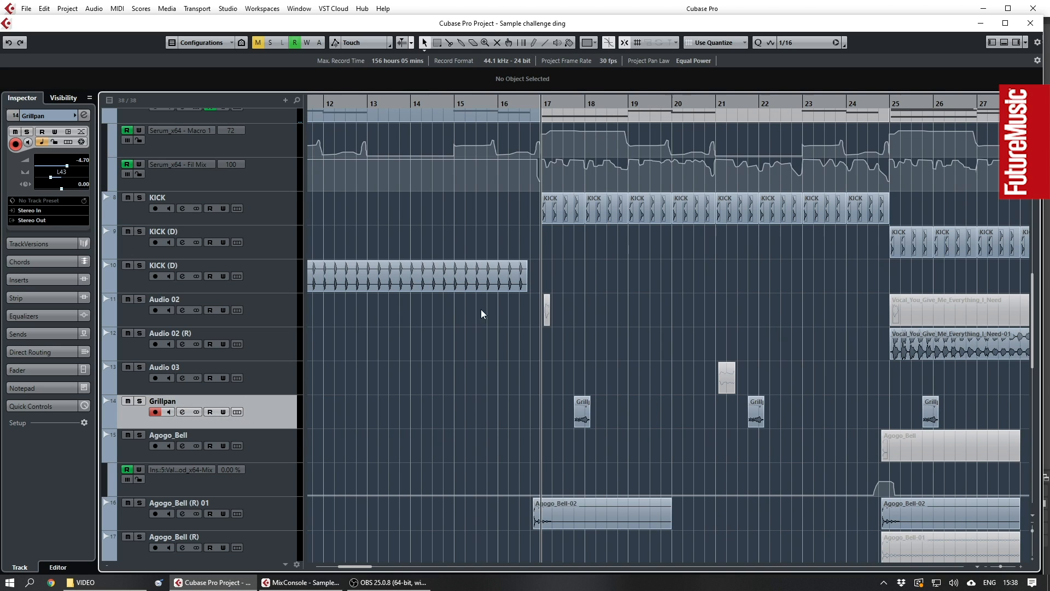
- Audition the source Agogo_Bell track in the used samples folder soloed from bar 16, and unsolo it
left_click(497, 102)
scroll(568, 368, "down", 6)
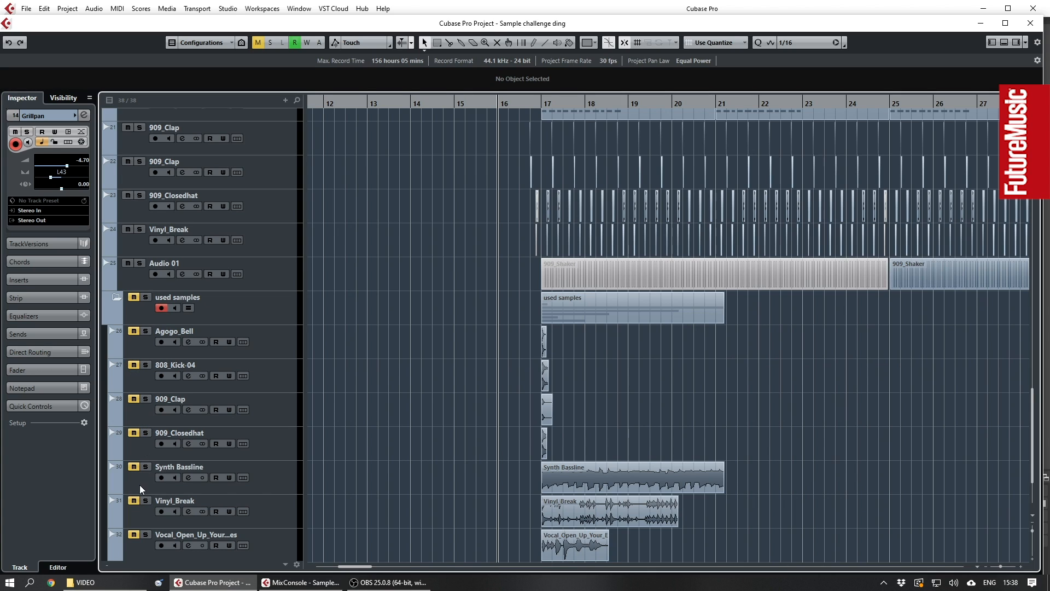
left_click(146, 331)
key("space")
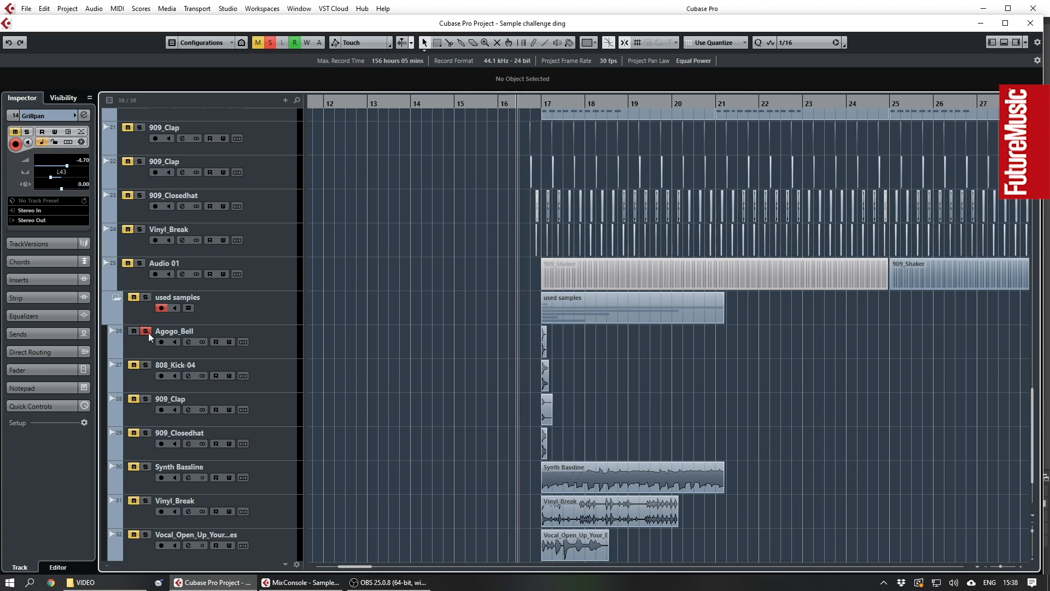
key("space")
left_click(146, 331)
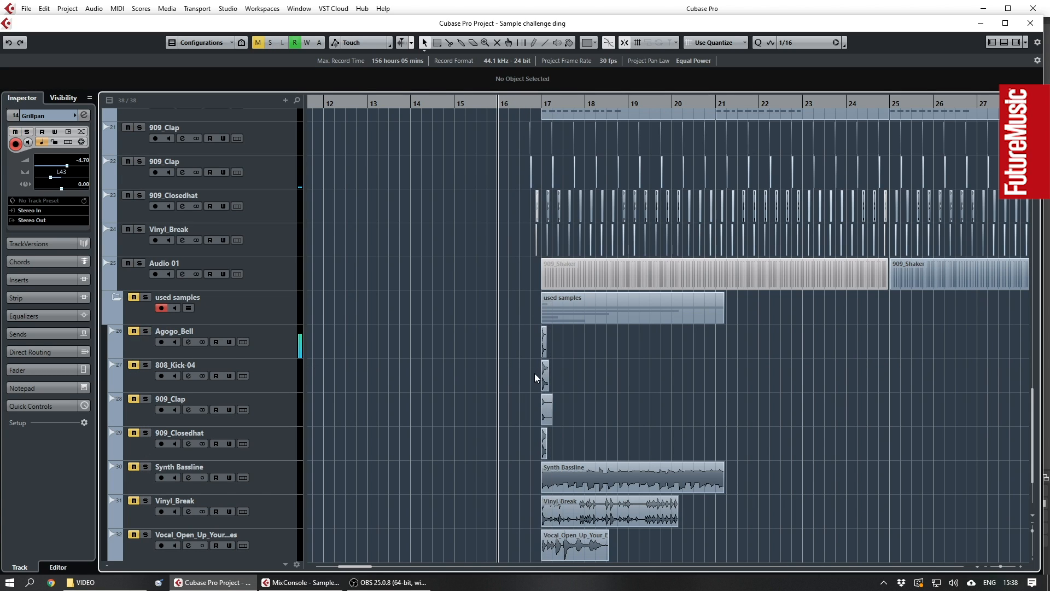
- Open the channel settings of the Agogo_Bell track above Agogo_Bell (R) 01
scroll(534, 373, "up", 6)
scroll(530, 377, "up", 2)
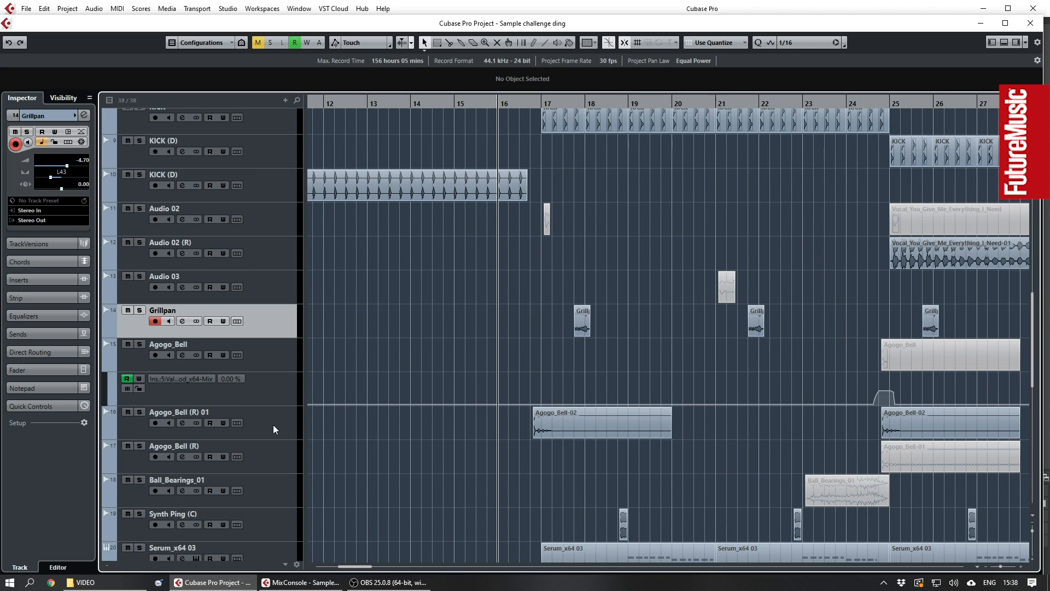
left_click(168, 420)
left_click(185, 423)
left_click(185, 423)
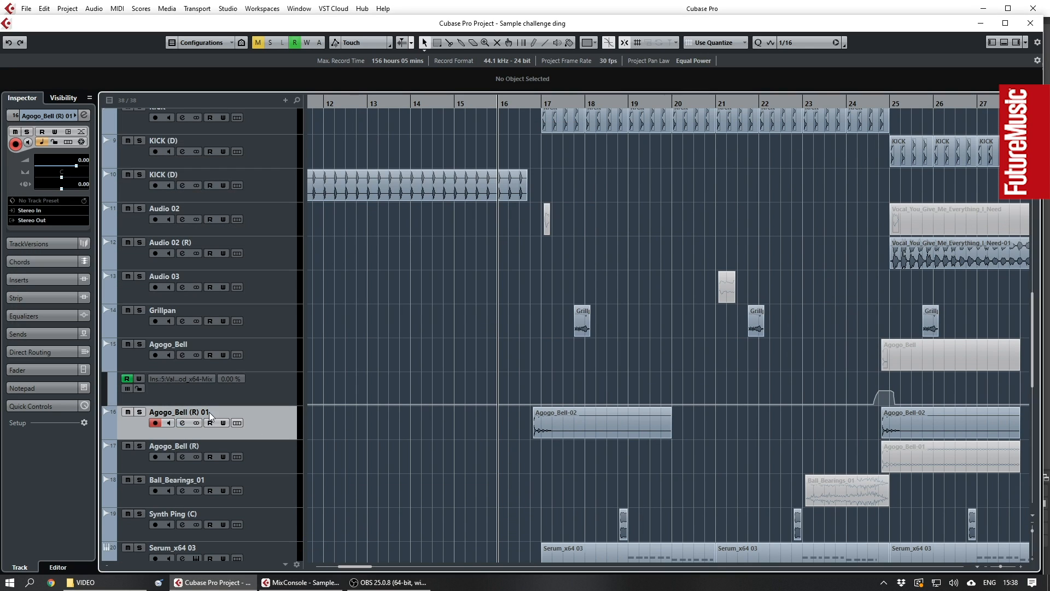
left_click(213, 352)
left_click(185, 353)
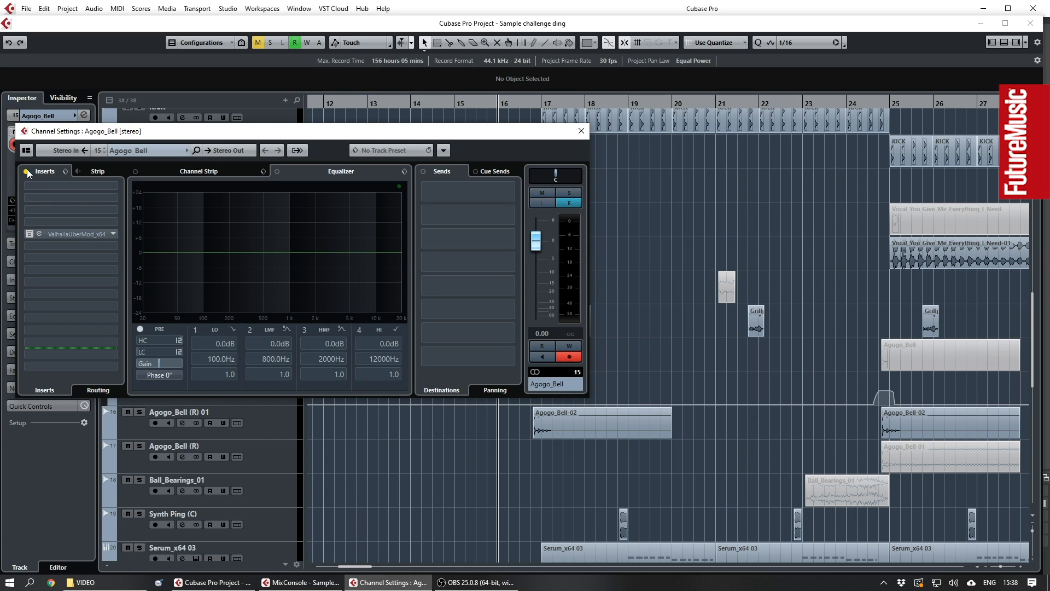
- Unmute the Agogo_Bell event starting just before bar 25 and mute the Agogo_Bell-02 event beneath it
scroll(874, 357, "right", 2)
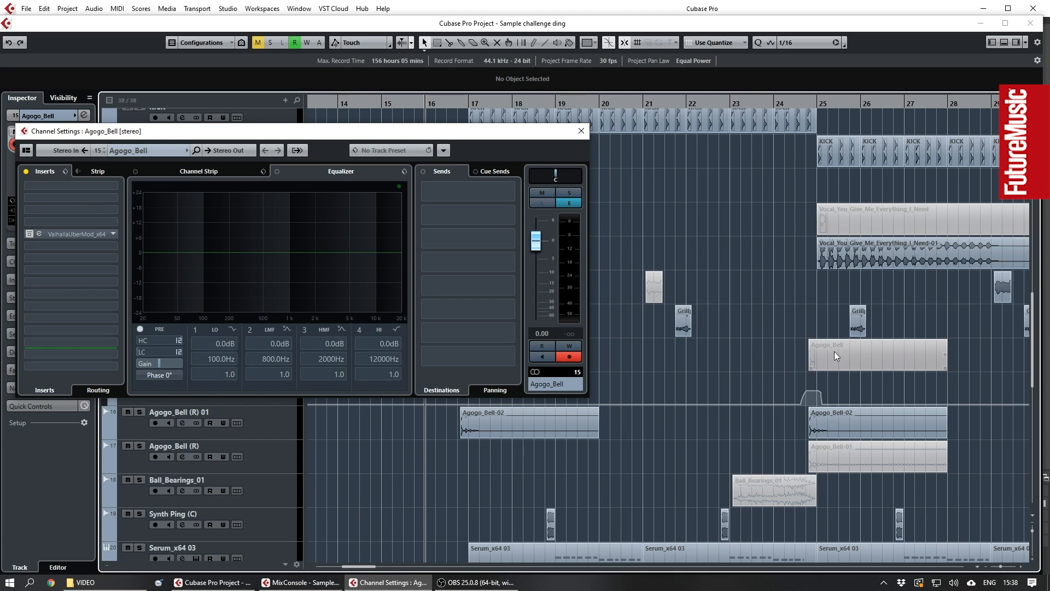
left_click_drag(774, 343, 910, 378)
left_click(775, 103)
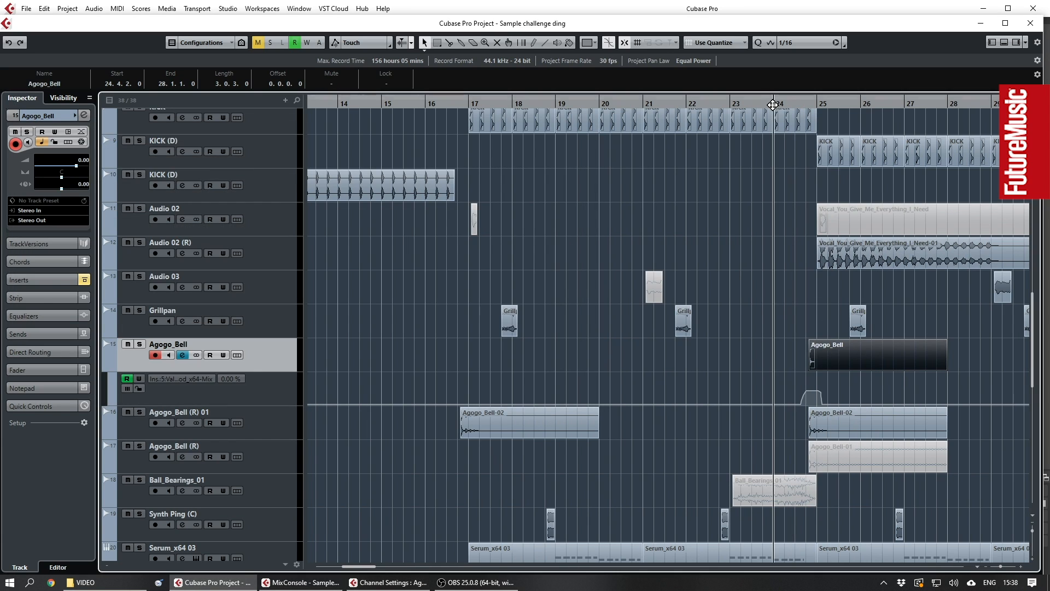
left_click(811, 433)
key("shift+m")
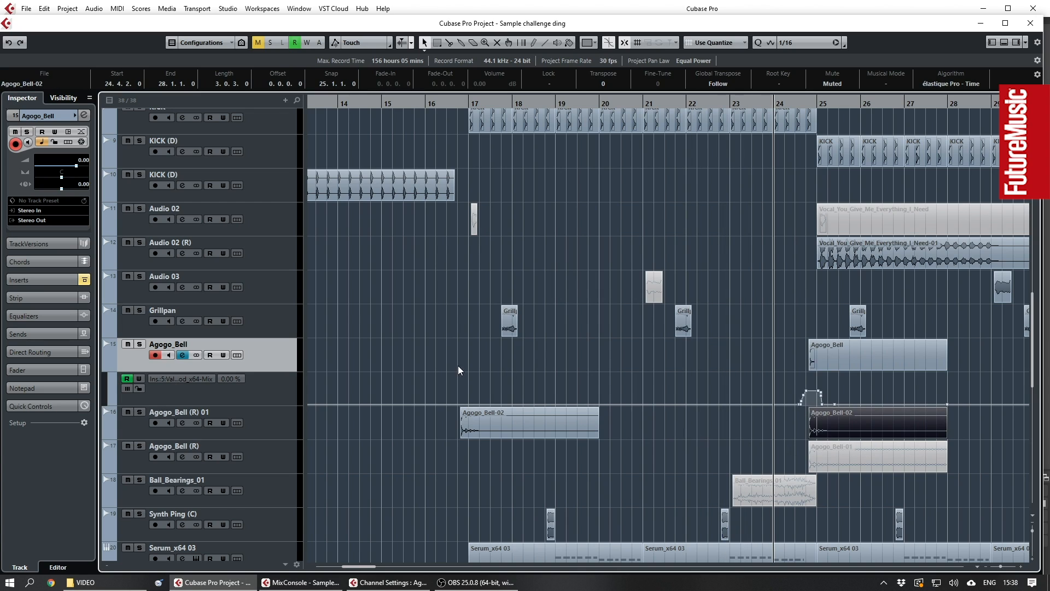
- Play from just before bar 25 and solo the Agogo_Bell track
left_click(182, 356)
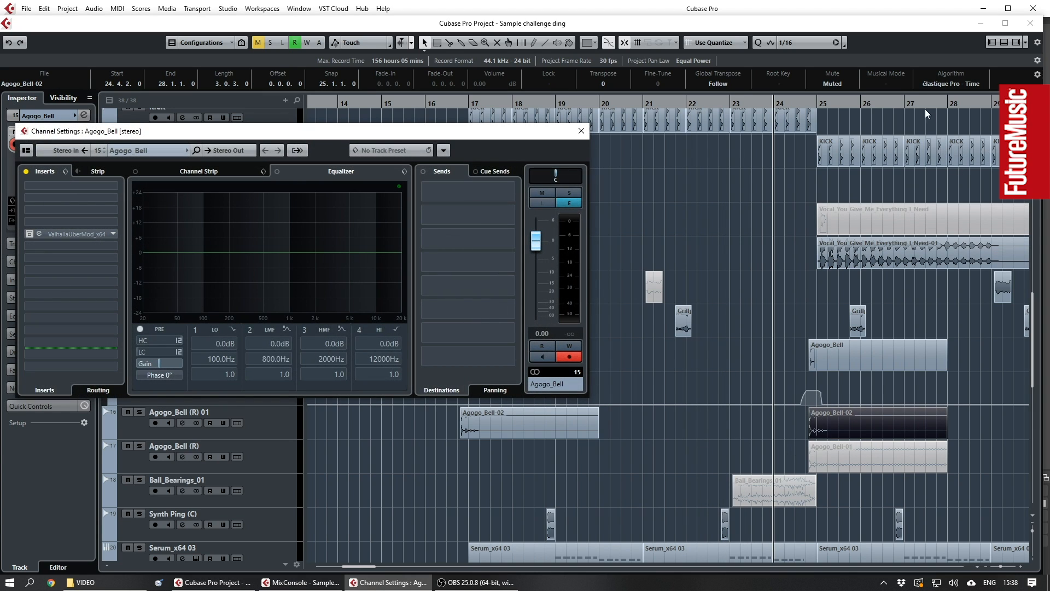
left_click(800, 104)
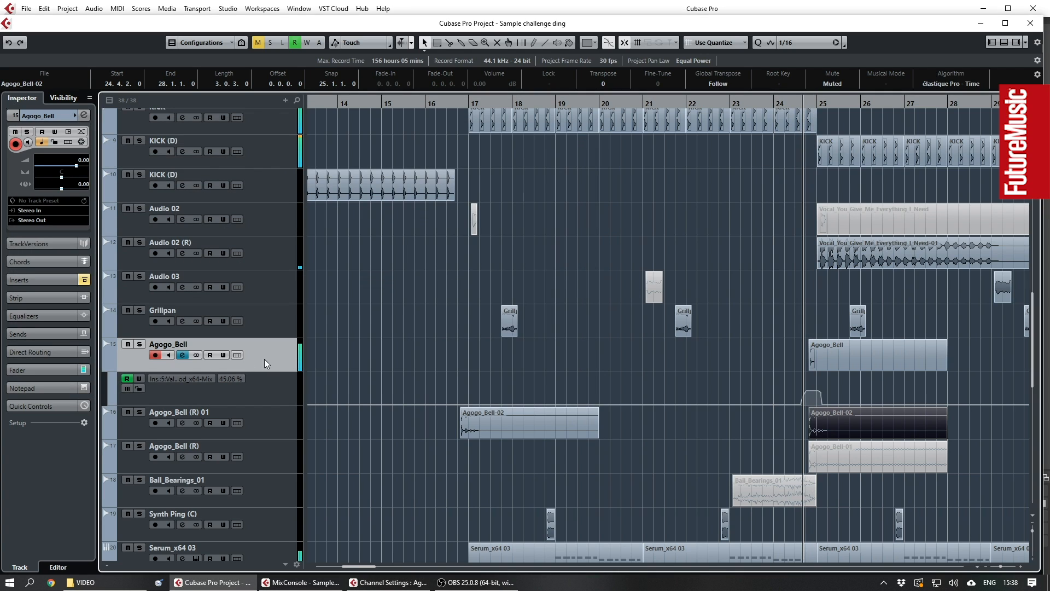
left_click(140, 344)
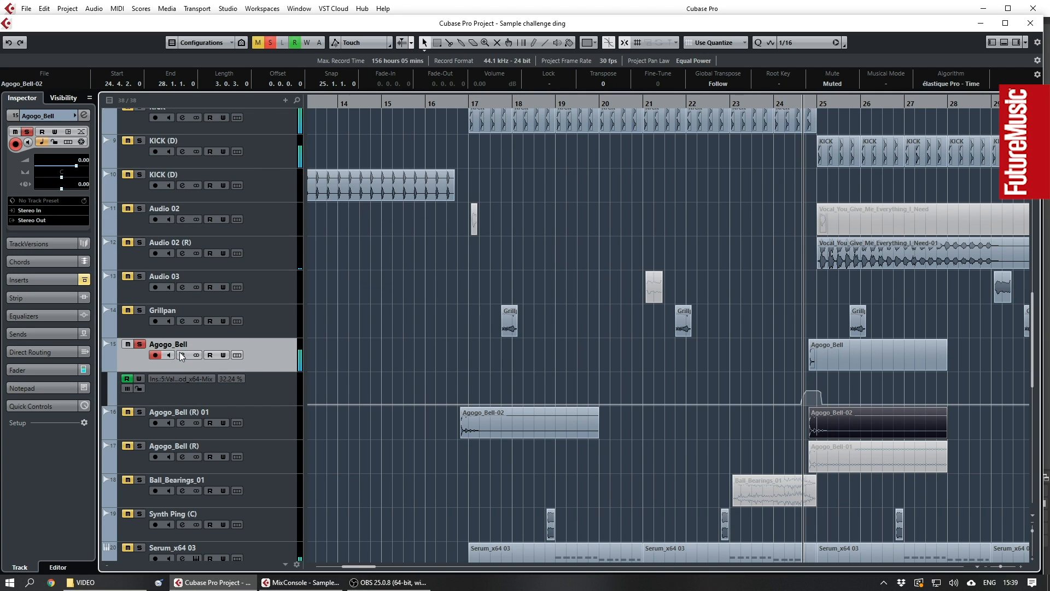
- Enable and open the ValhallaUberMod insert on the Agogo_Bell channel, compare its sound on and off, and close the plug-in window
left_click(388, 582)
left_click(29, 233)
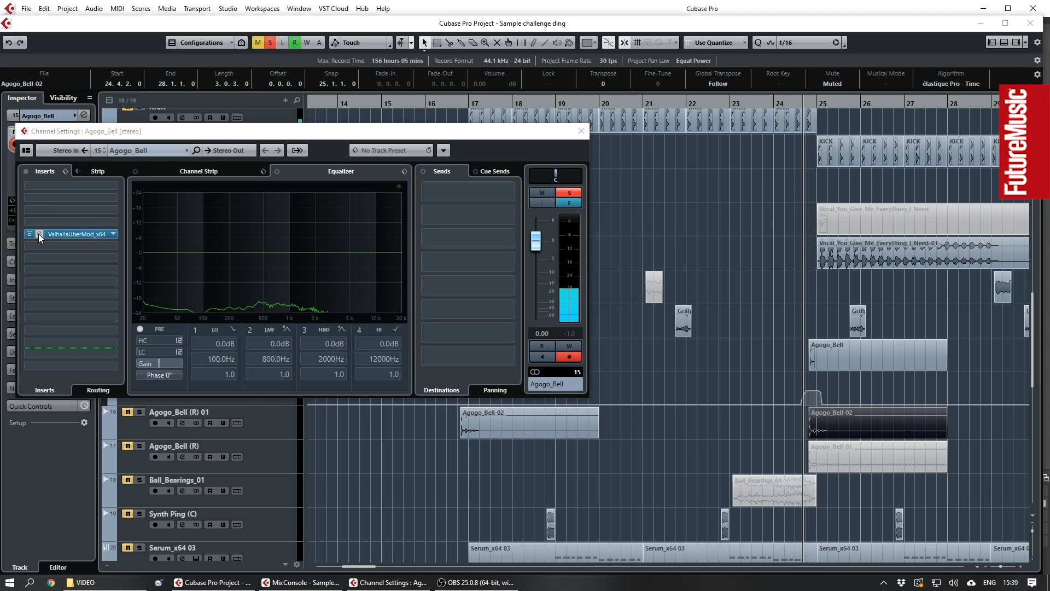
left_click(39, 234)
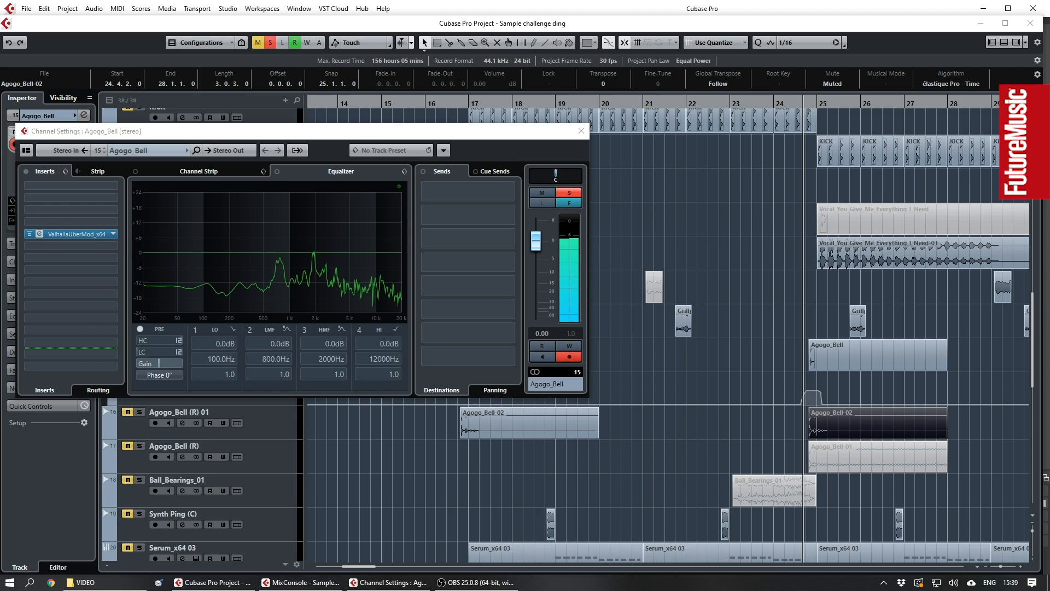
left_click_drag(500, 351, 503, 302)
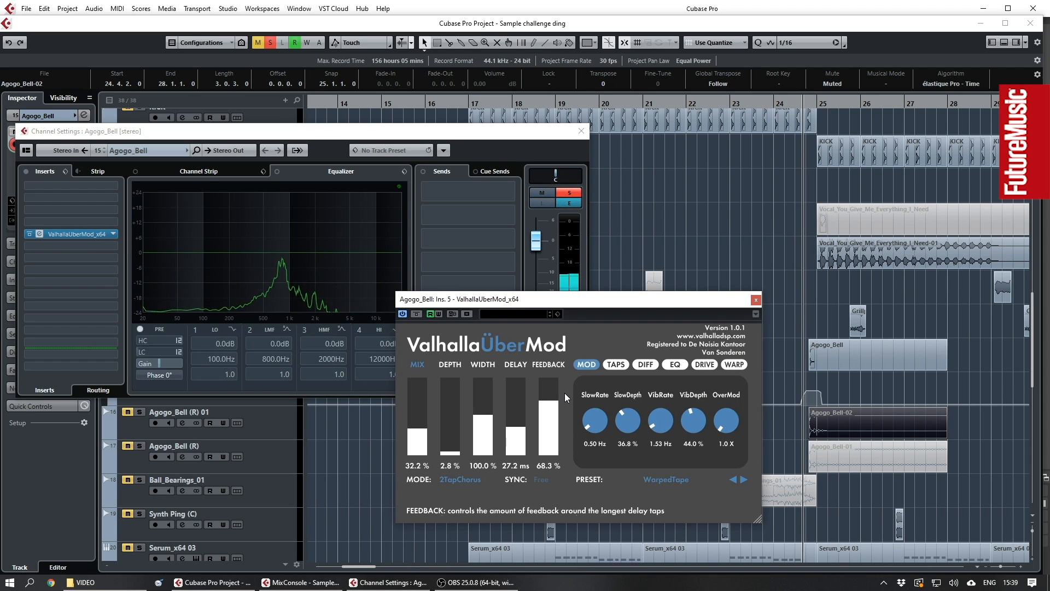
left_click(405, 315)
left_click(405, 315)
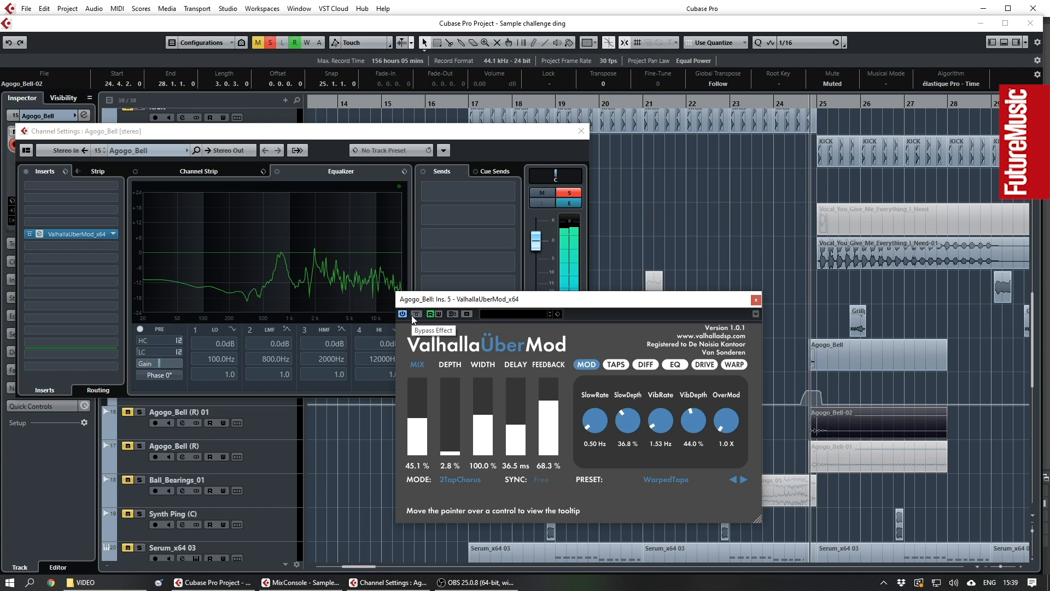
left_click(757, 300)
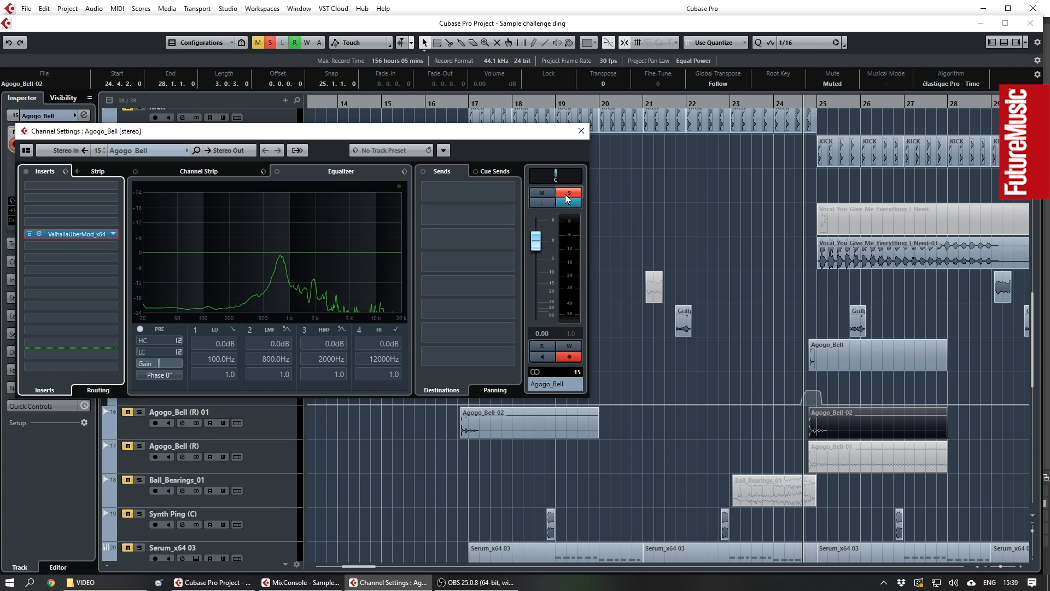
- Close the channel settings, mute the Agogo_Bell event starting just before bar 25, and bypass the Agogo_Bell channel's ValhallaUberMod insert
left_click(580, 131)
left_click_drag(774, 346, 849, 363)
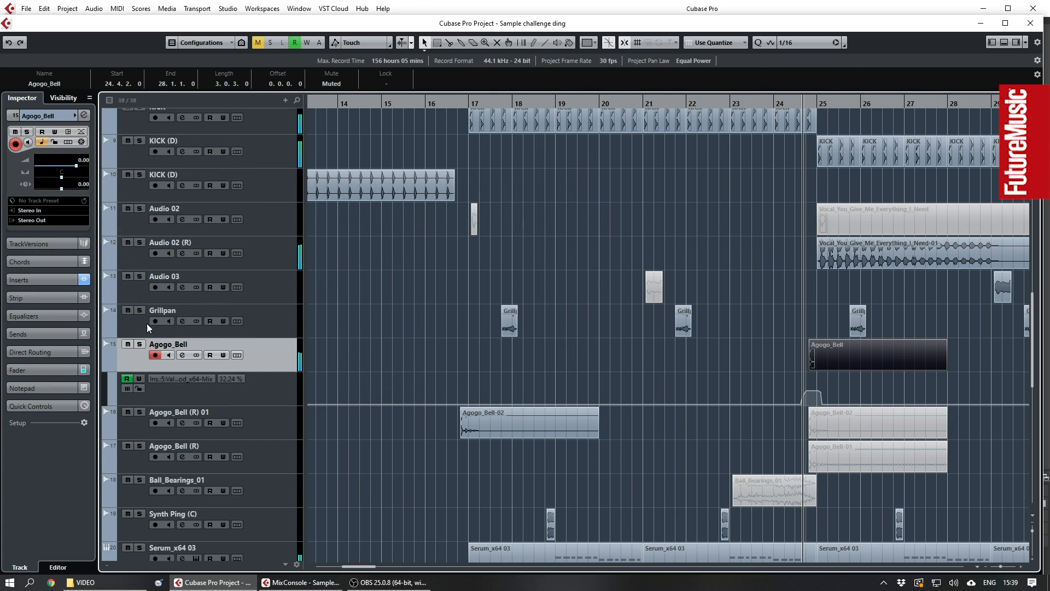
left_click(182, 355)
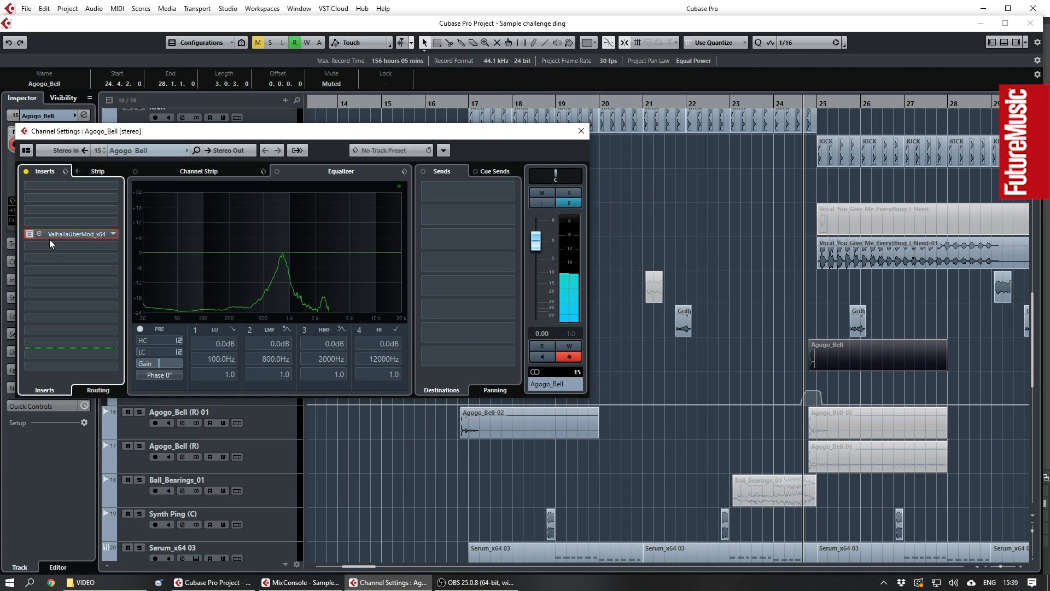
left_click(581, 131)
left_click(741, 354)
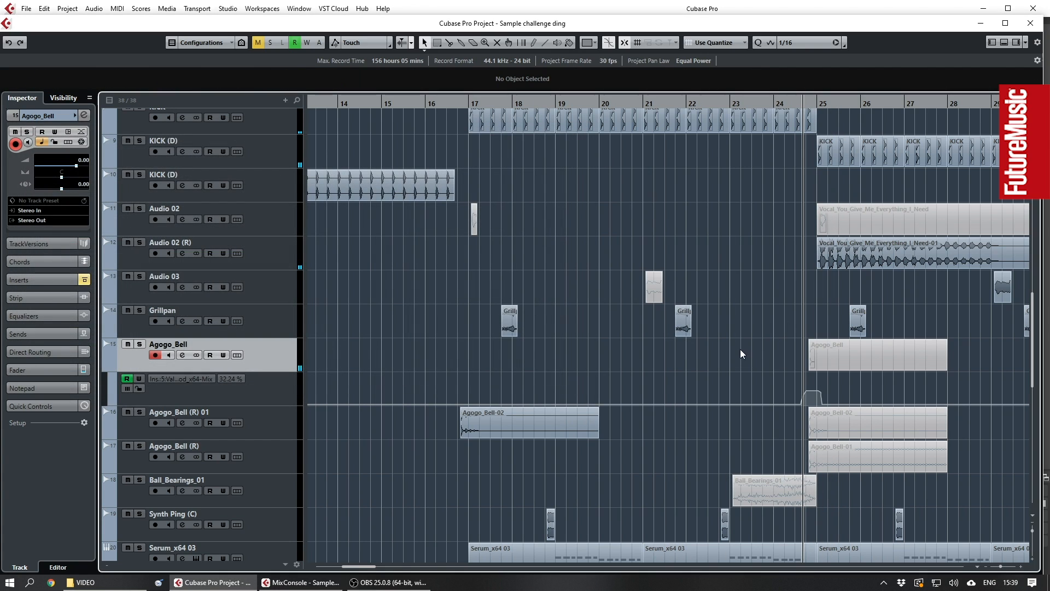
- Unmute the Agogo_Bell-02 event starting just before bar 25 and solo the Agogo_Bell (R) 01 track
left_click_drag(839, 425, 840, 425)
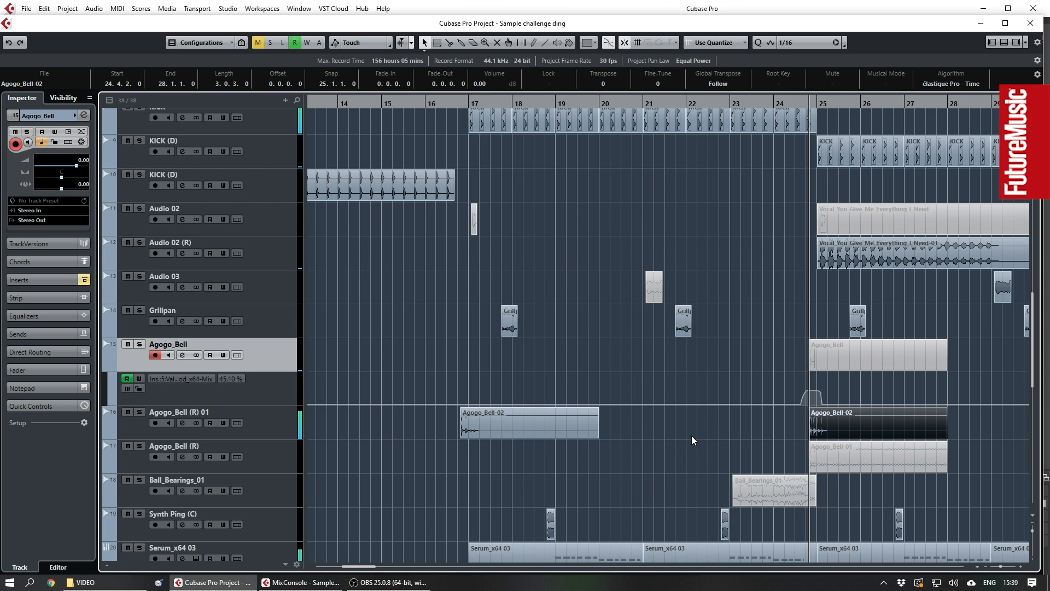
left_click(141, 412)
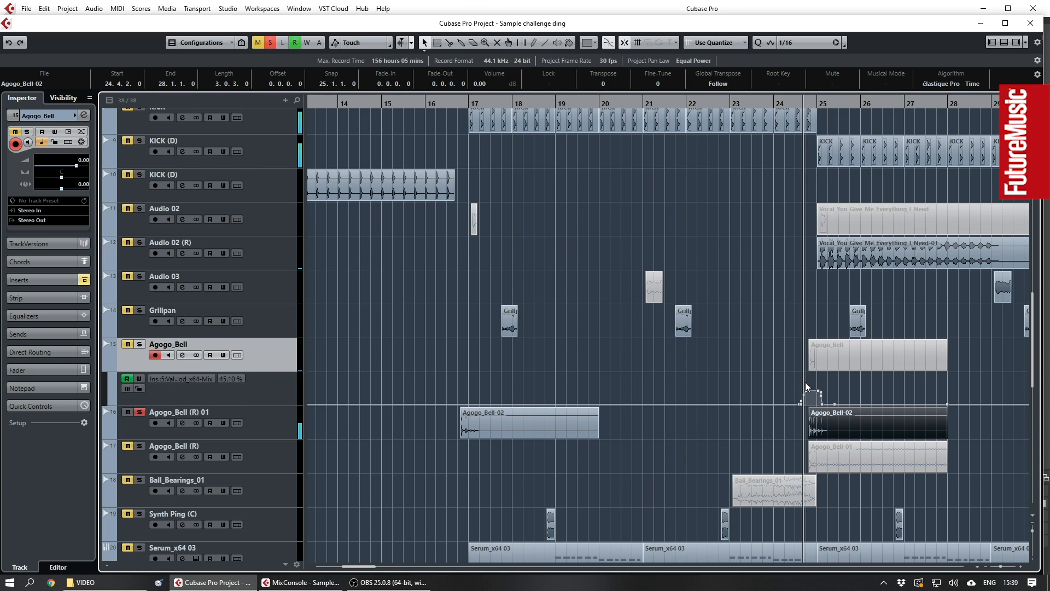
- Show the ValhallaUberMod Delay automation lane beneath the Mix lane of the Agogo_Bell track and clear the event selection
scroll(793, 386, "right", 2)
key("h")
key("h")
key("h")
key("h")
key("h")
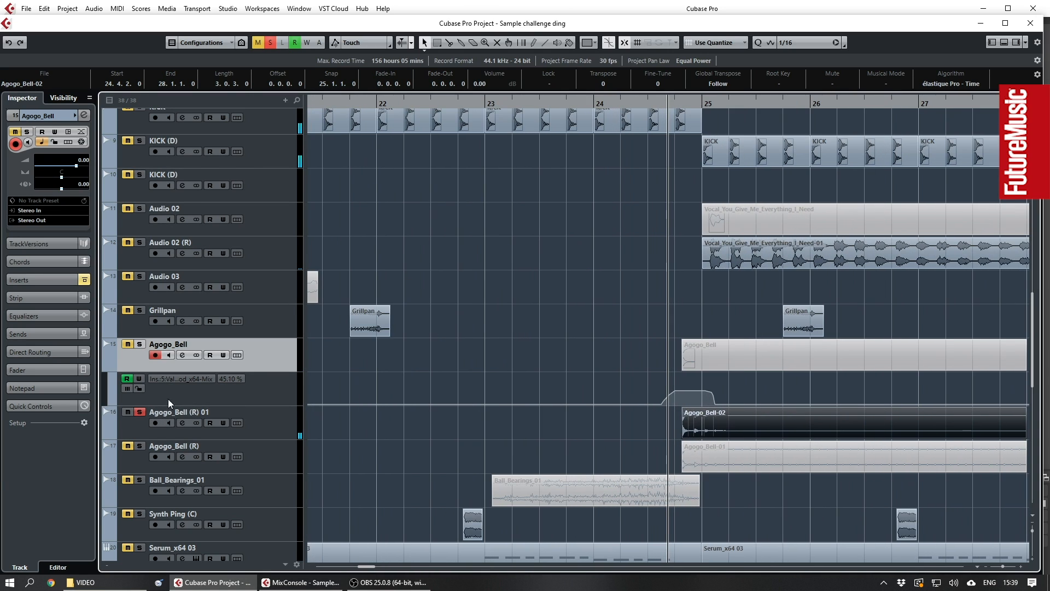
left_click(112, 401)
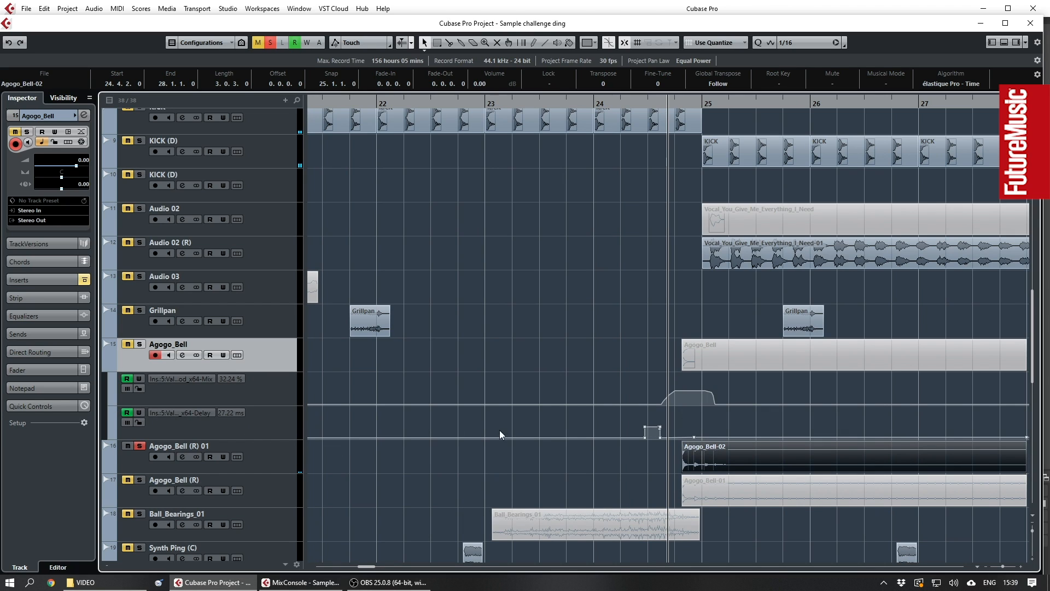
left_click(604, 428)
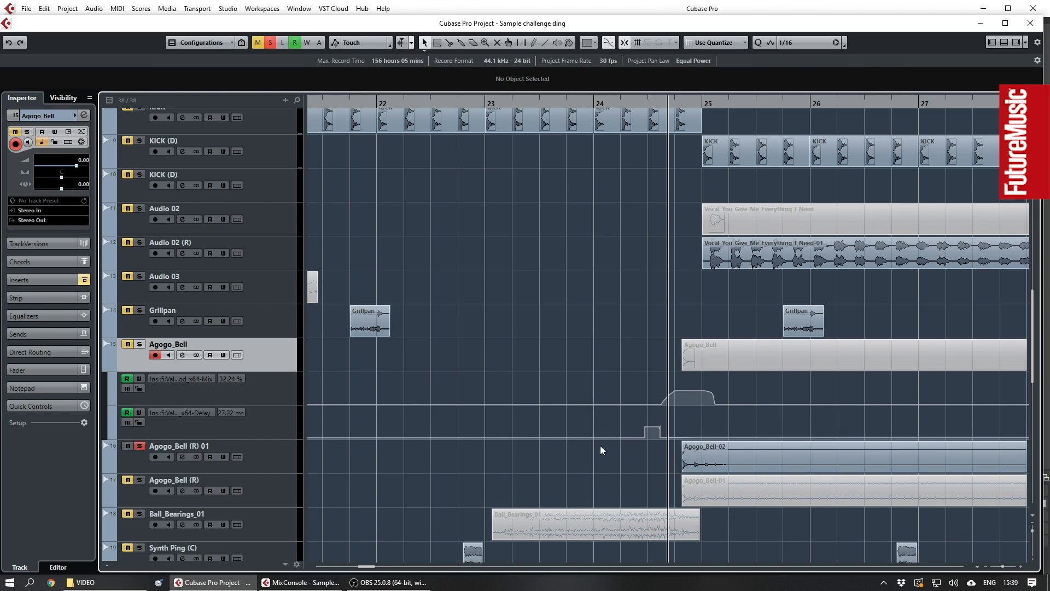
- Unmute the Agogo_Bell event, solo its track, and play from just before bar 24
left_click(589, 102)
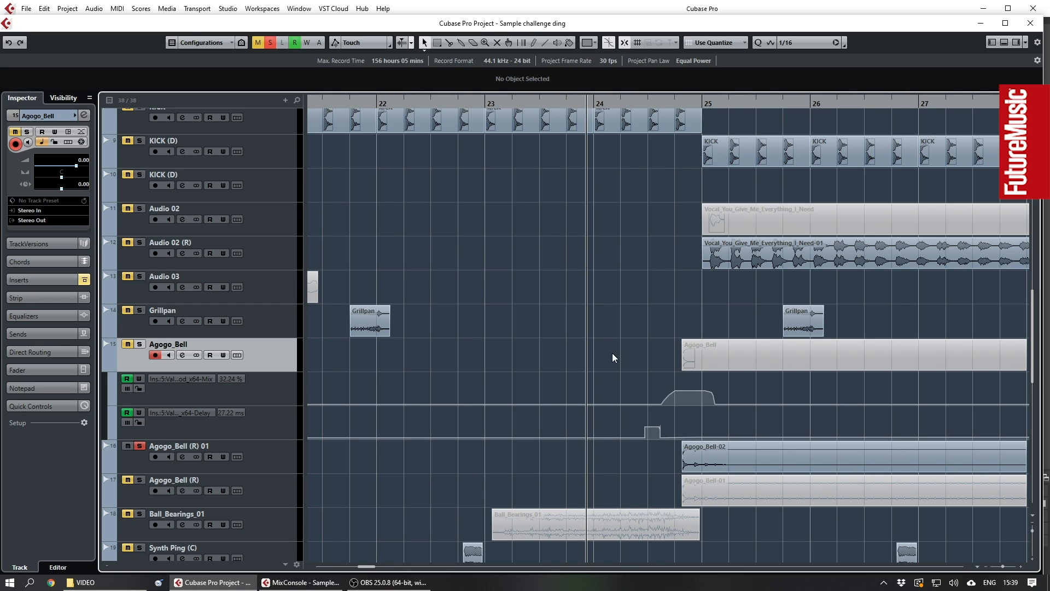
key("space")
left_click(729, 359)
key("space")
left_click(140, 344)
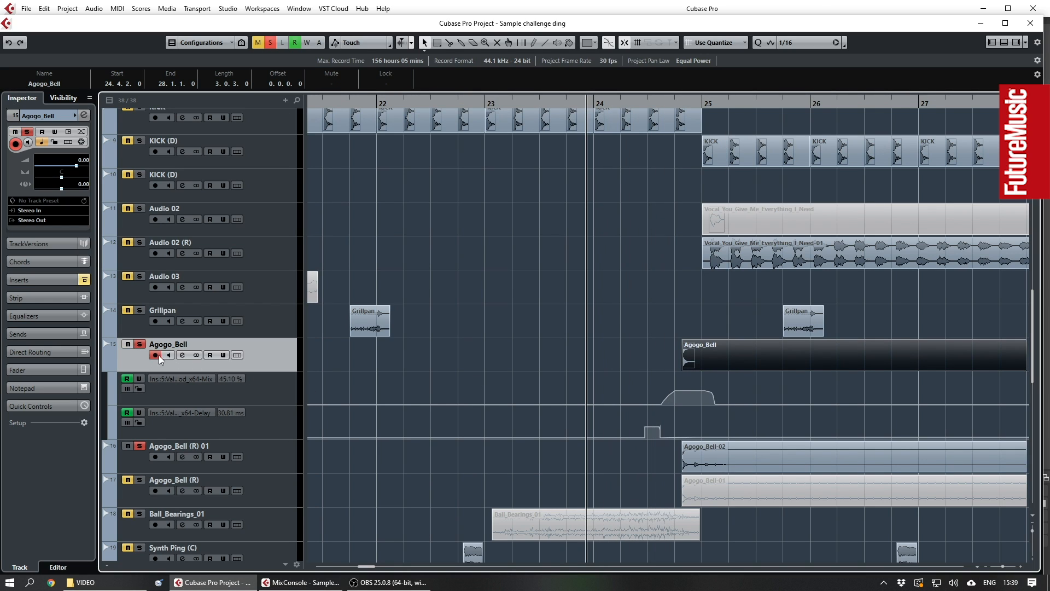
key("space")
- Unsolo the Agogo_Bell track and bypass its ValhallaUberMod insert in the channel settings, closing them again
left_click(182, 355)
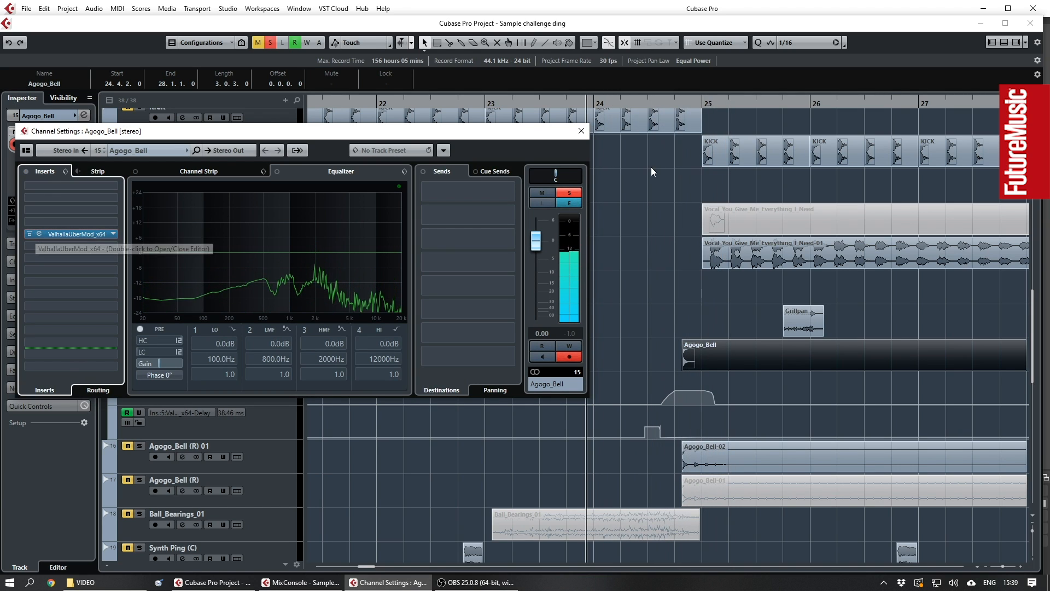
left_click(573, 196)
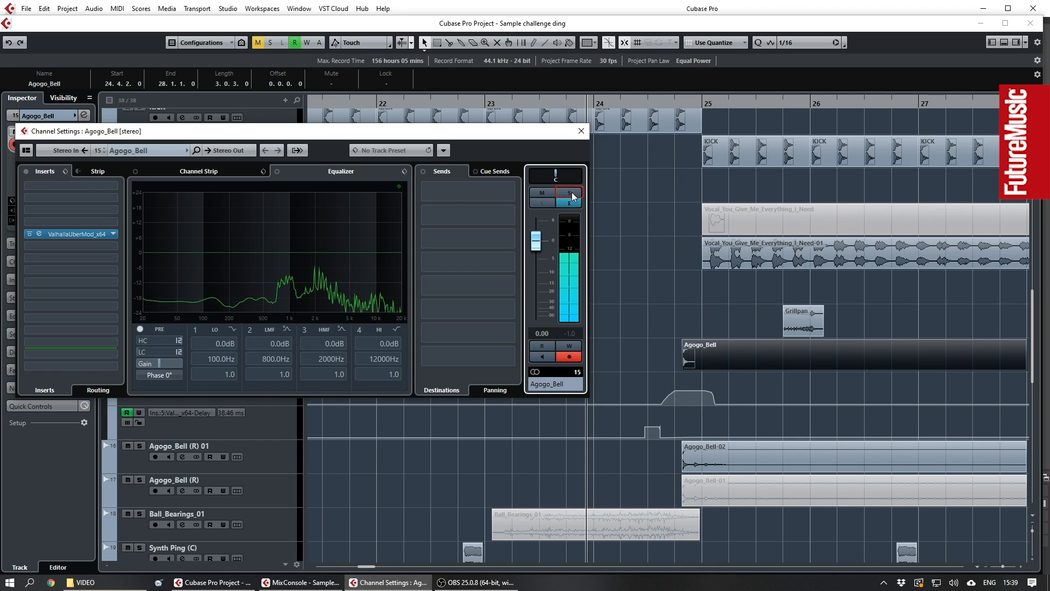
left_click(30, 234)
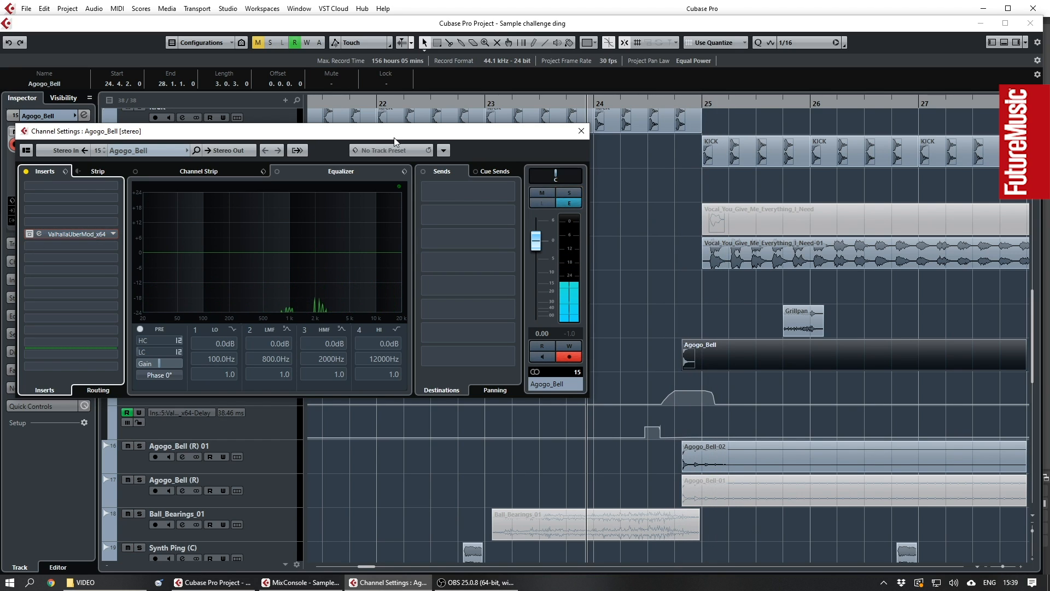
left_click(587, 128)
- Mute the Agogo_Bell track and audition the resampled Agogo_Bell (R) 01 track in solo, unsoloing it after playback
left_click(127, 344)
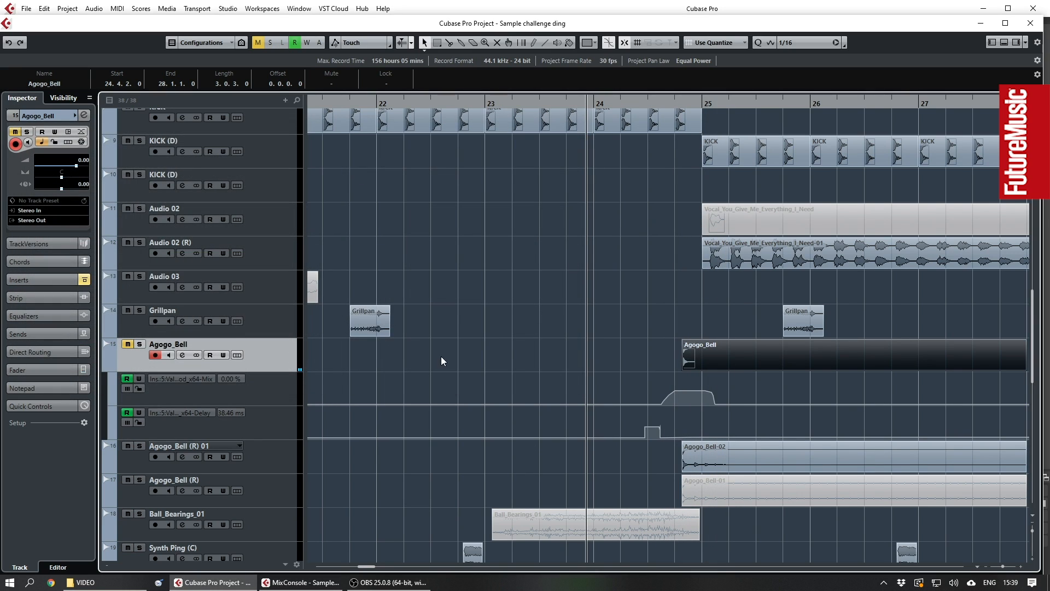
key("space")
left_click(600, 362)
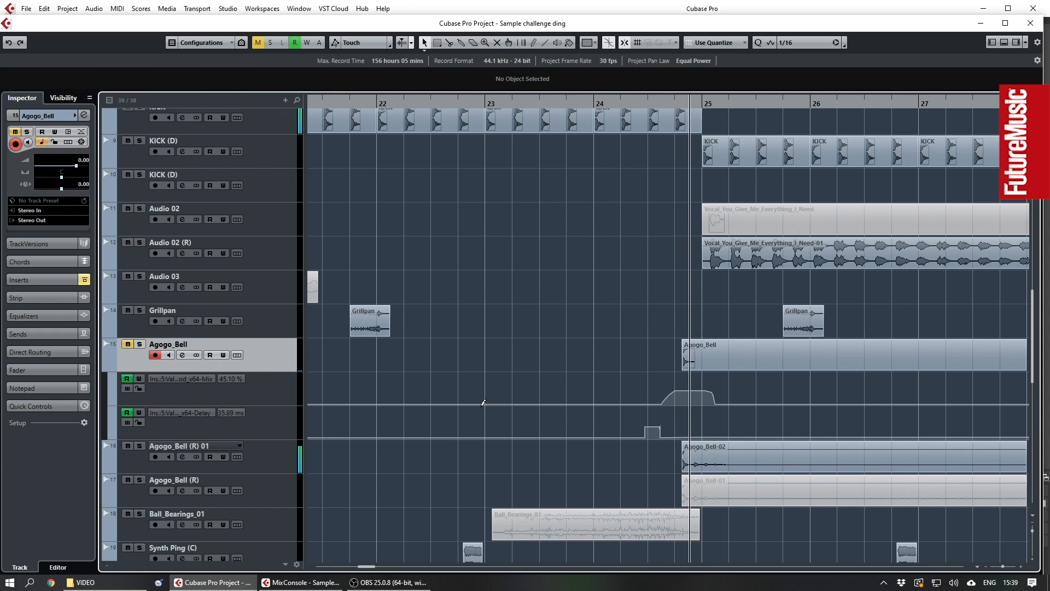
left_click(139, 446)
scroll(626, 449, "down", 3)
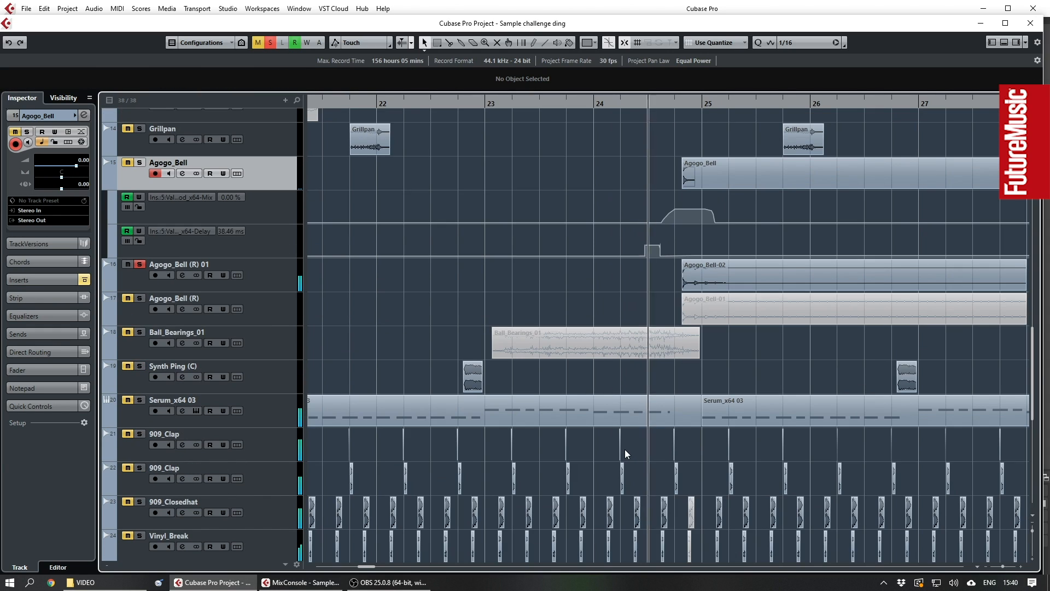
scroll(626, 449, "up", 1)
key("space")
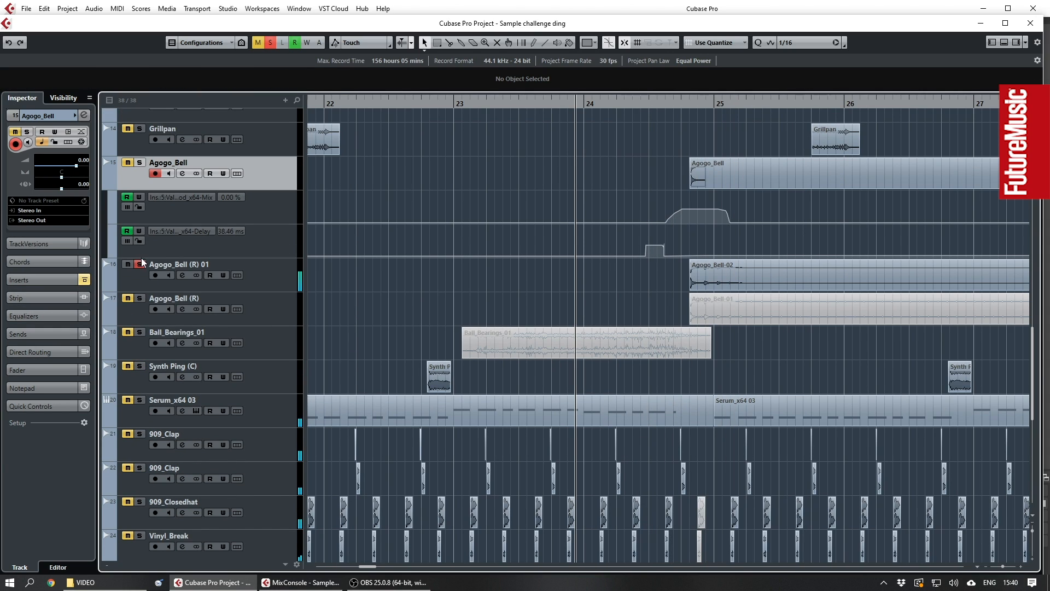
left_click(140, 263)
- Set the playhead shortly before bar 19 and audition the Synth Ping (C) track in solo
scroll(524, 368, "down", 3)
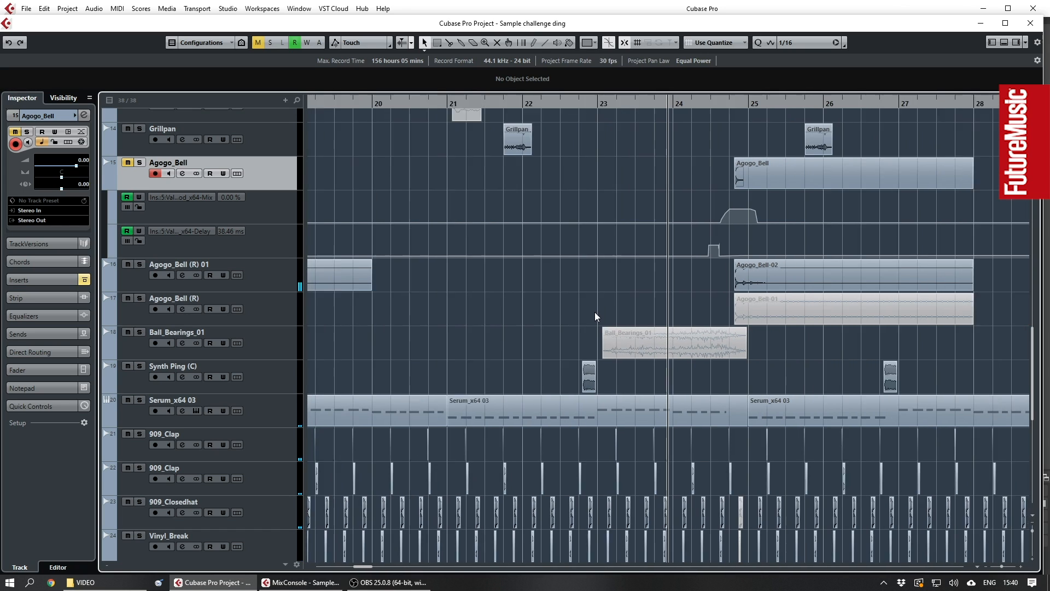
scroll(595, 312, "down", 2)
scroll(486, 344, "down", 2)
scroll(475, 347, "down", 5)
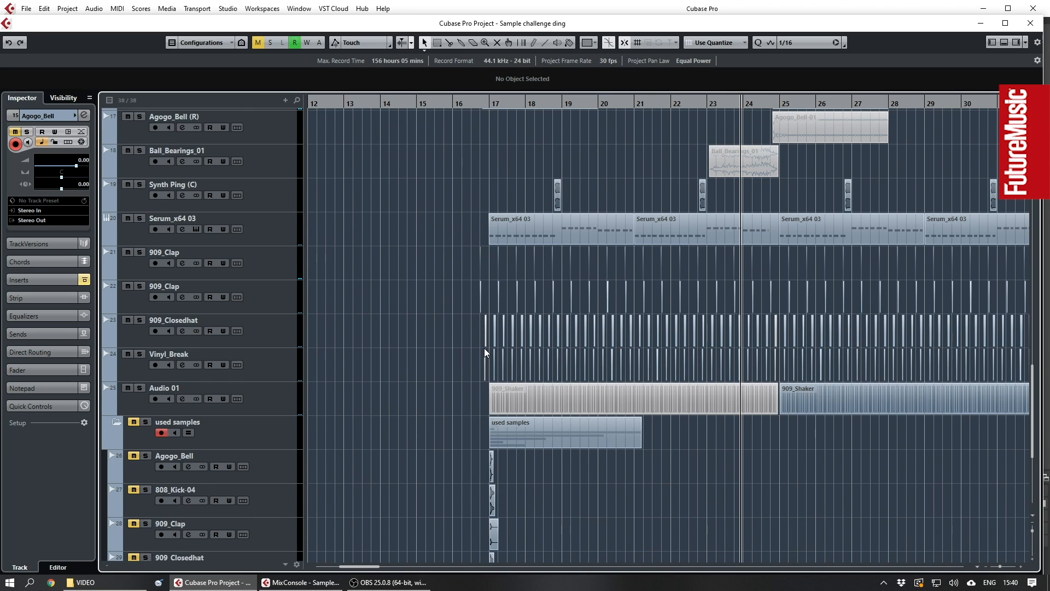
scroll(484, 348, "up", 5)
scroll(514, 180, "up", 3)
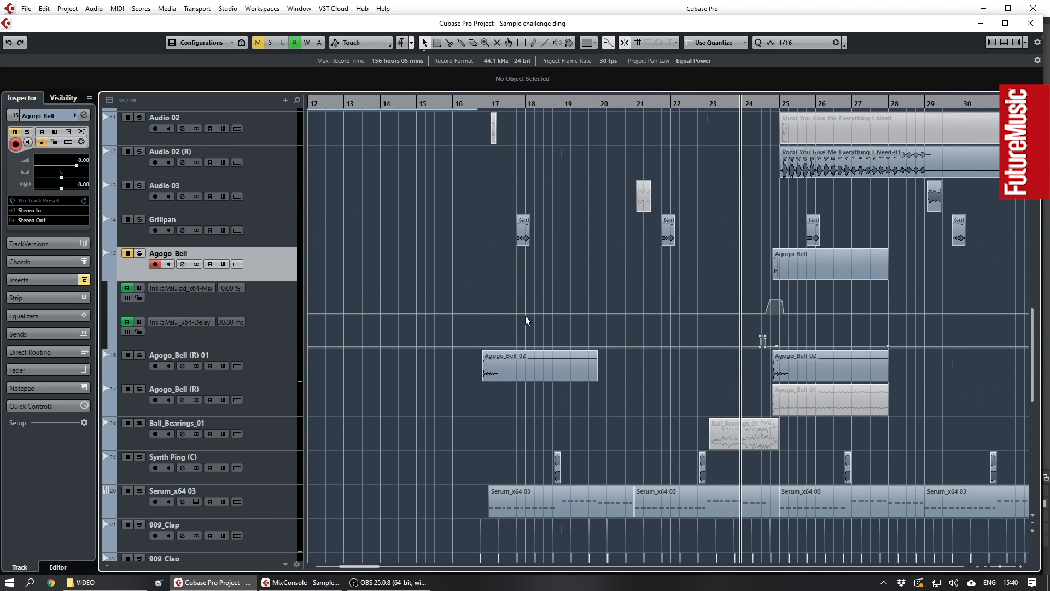
left_click(549, 121)
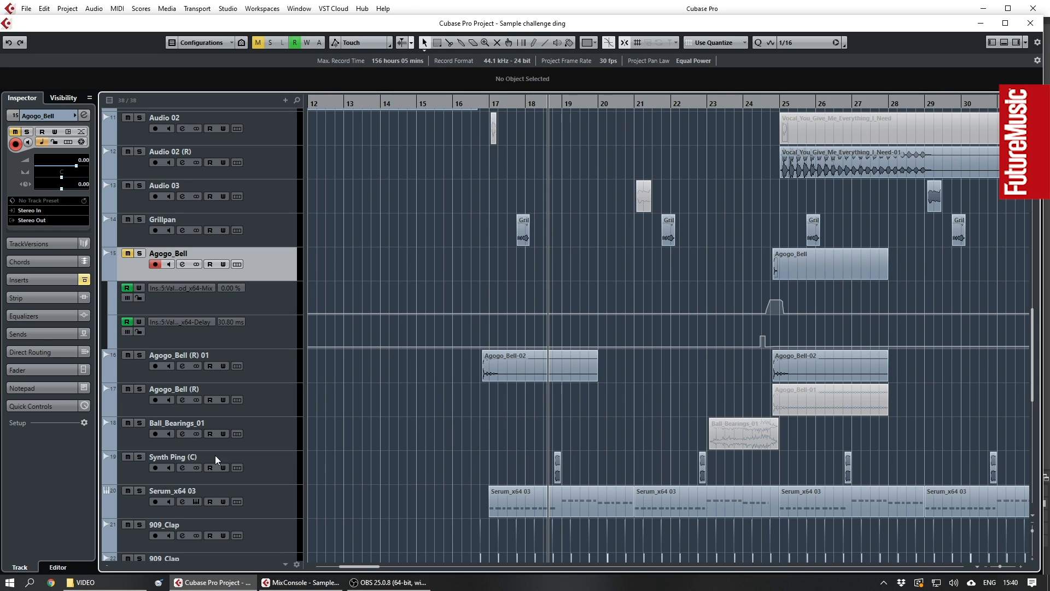
left_click(140, 457)
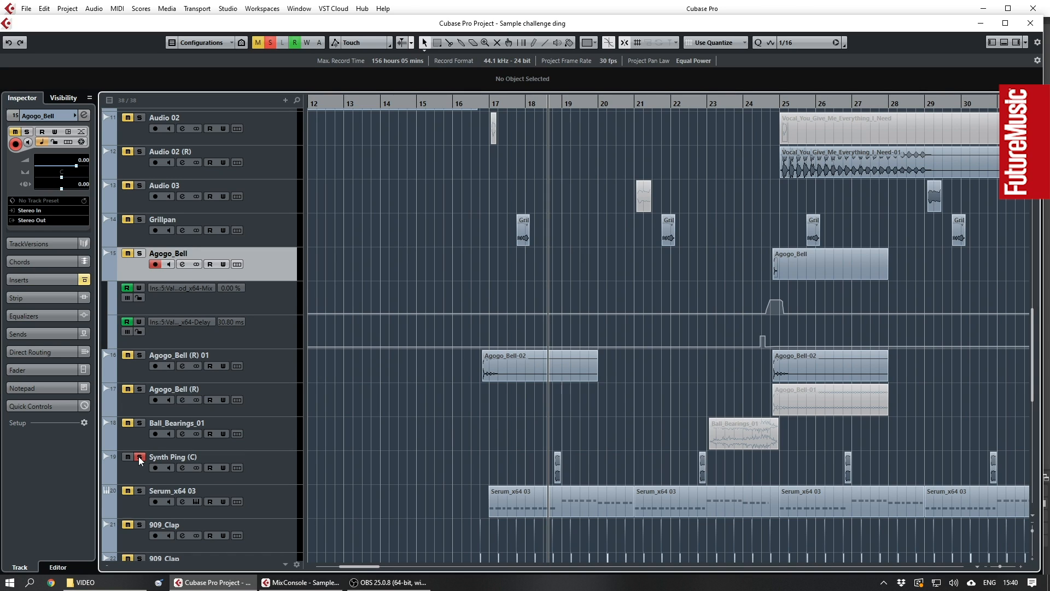
left_click(140, 458)
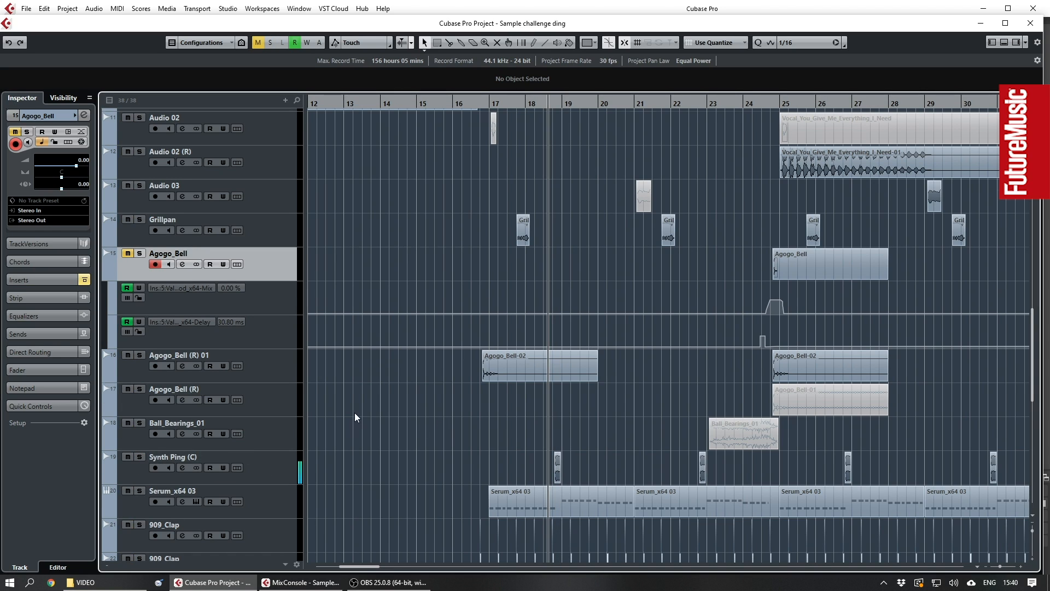
- Play the Synth Ping (C) source in the used samples folder in solo from bar 17, and unsolo it
scroll(355, 414, "down", 10)
scroll(361, 418, "down", 1)
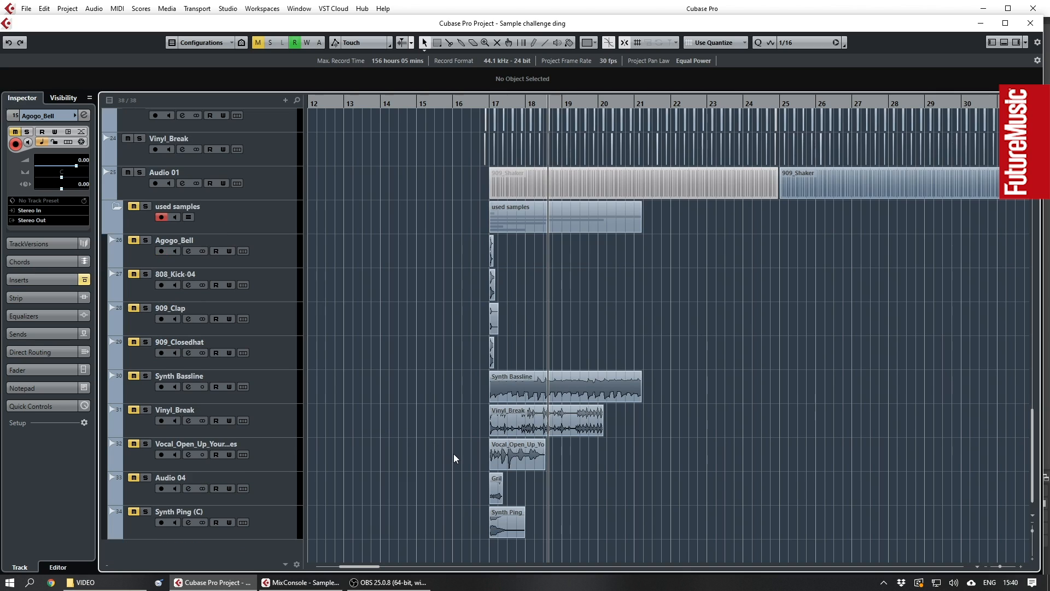
left_click(487, 108)
left_click(145, 513)
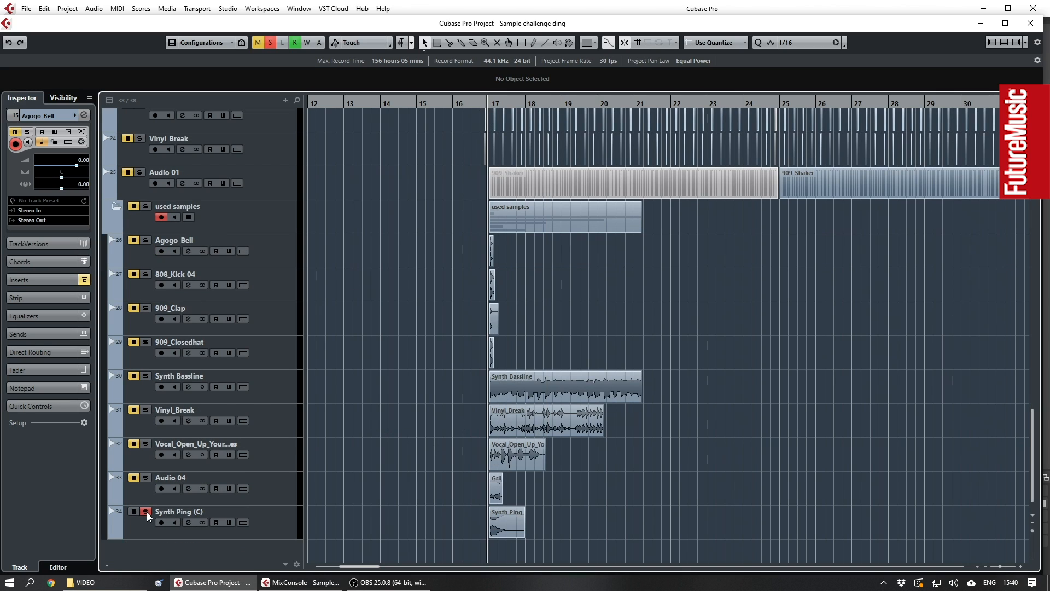
key("space")
key("space")
left_click(146, 513)
- Play the full arrangement from just after bar 18 to hear the Synth Ping (C) in context
scroll(396, 500, "up", 8)
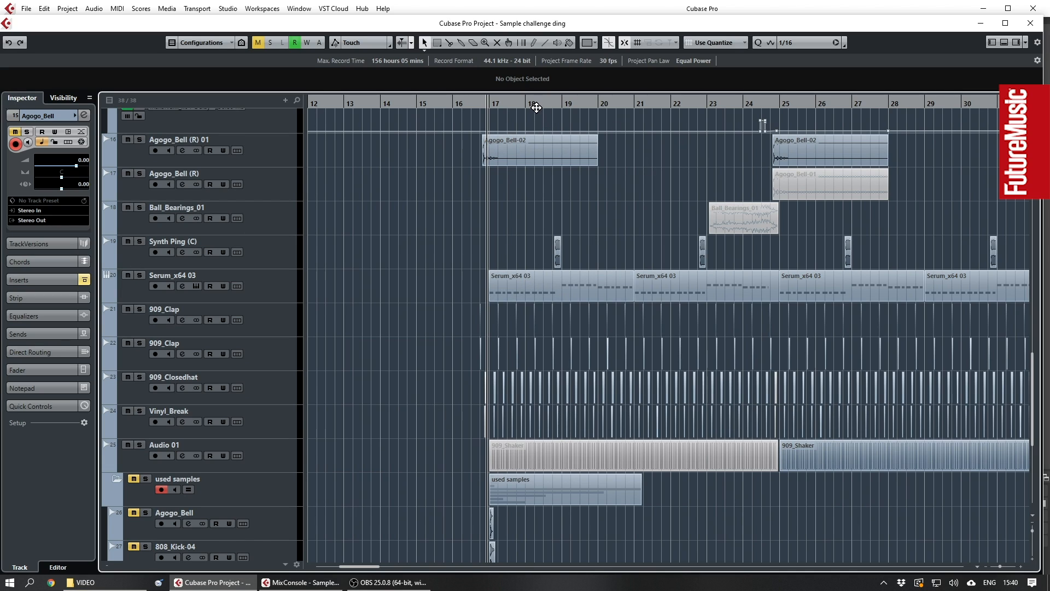
left_click(536, 108)
key("space")
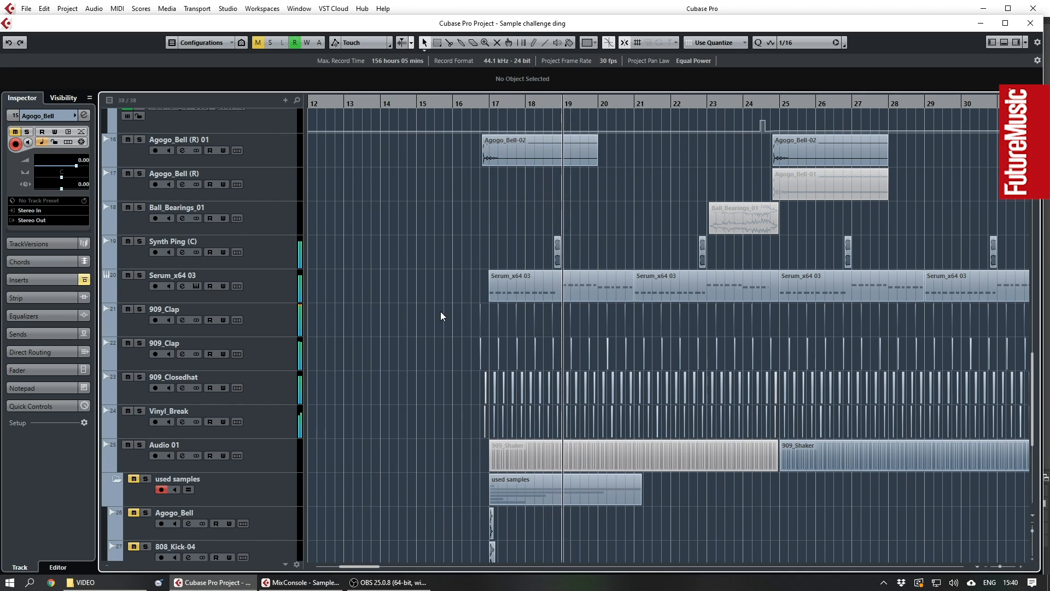
key("space")
- Place the playhead between bars 17 and 18 and select the Grillpan track
scroll(692, 276, "up", 5)
scroll(615, 256, "up", 5)
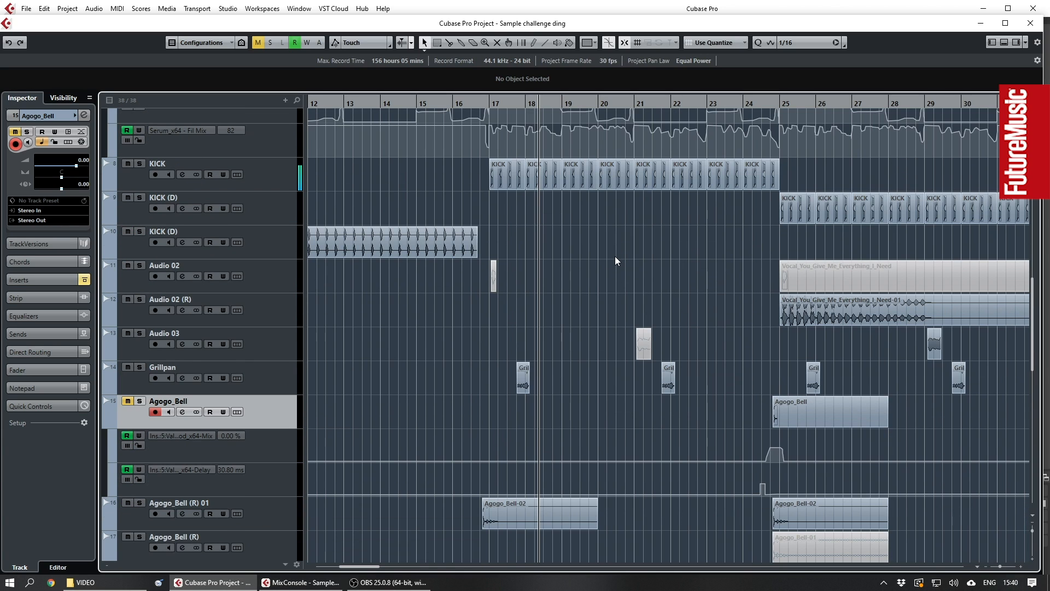
left_click(514, 101)
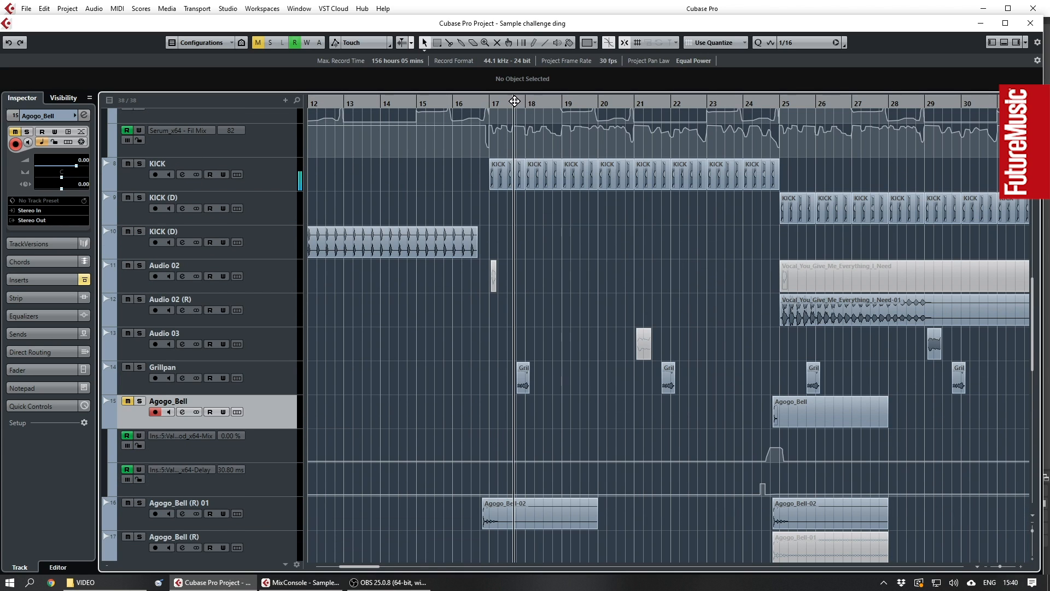
left_click(138, 382)
left_click_drag(694, 419, 847, 423)
key("alt+s")
key("g")
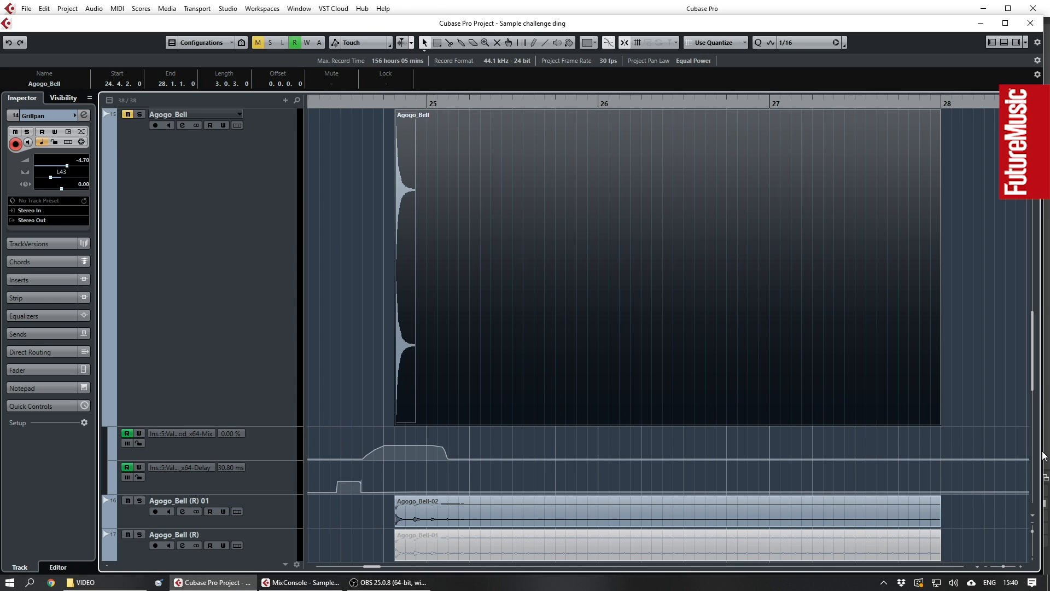
key("g")
key("g")
key("g")
key("g")
key("g")
left_click(1034, 519)
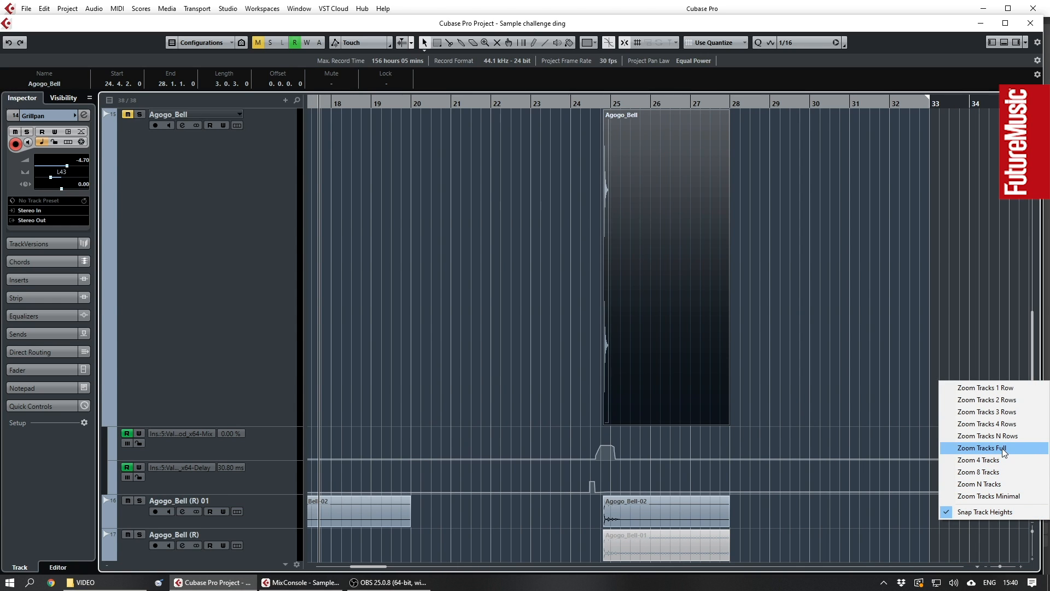
left_click(979, 447)
left_click_drag(1033, 529, 1032, 530)
scroll(606, 334, "left", 3)
- Play the Grillpan track in solo from the start of bar 17, and unsolo it
left_click(528, 147)
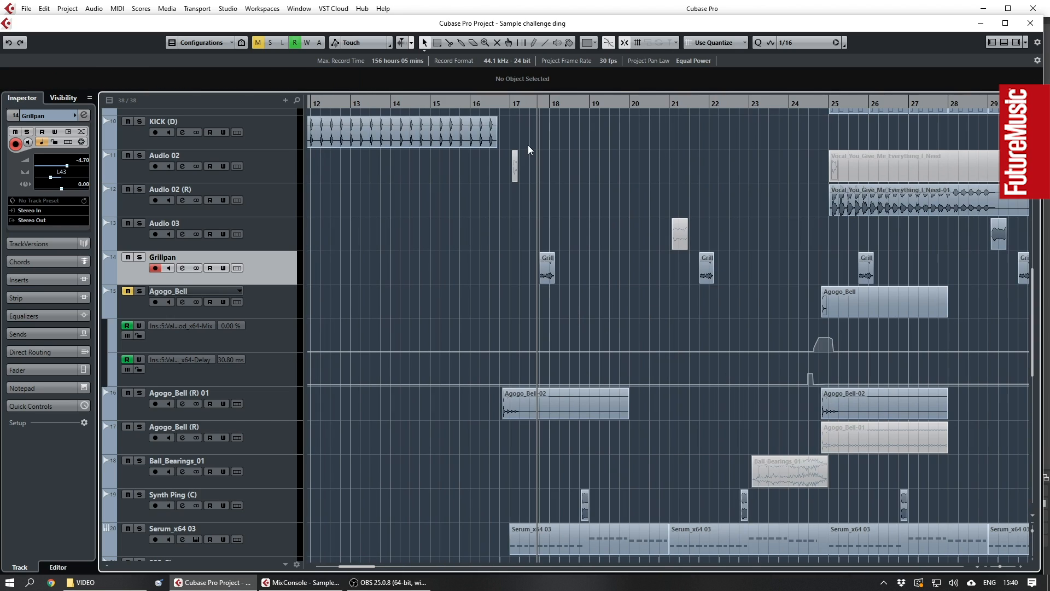
left_click(511, 109)
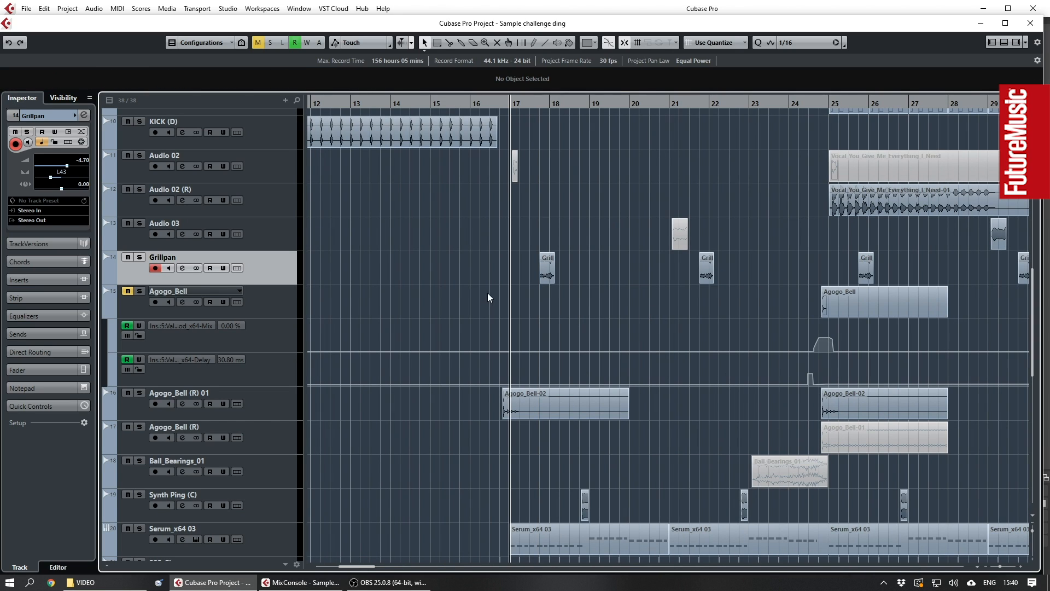
left_click(140, 260)
key("space")
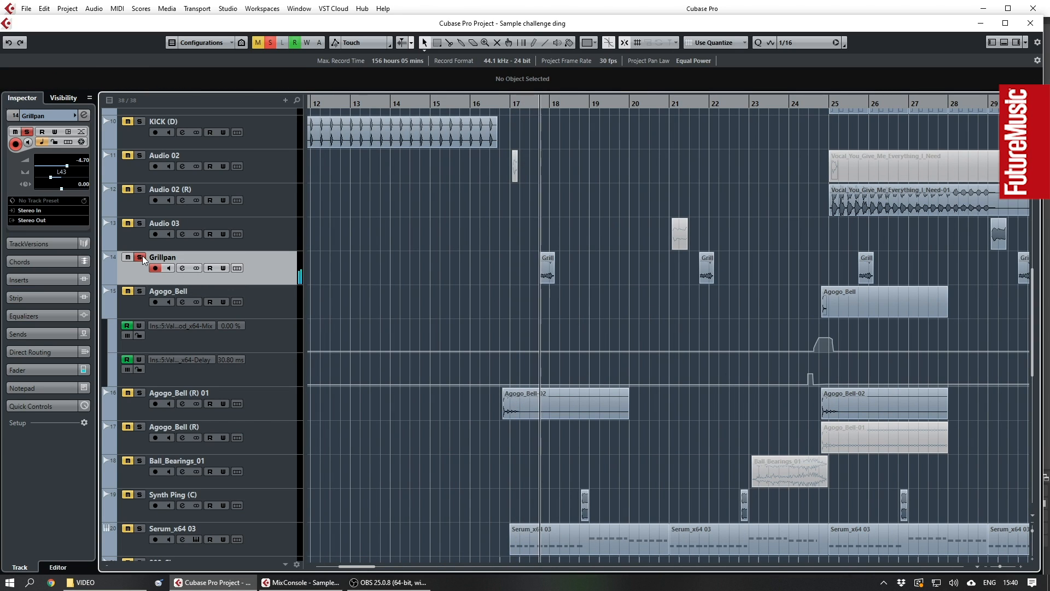
left_click(140, 259)
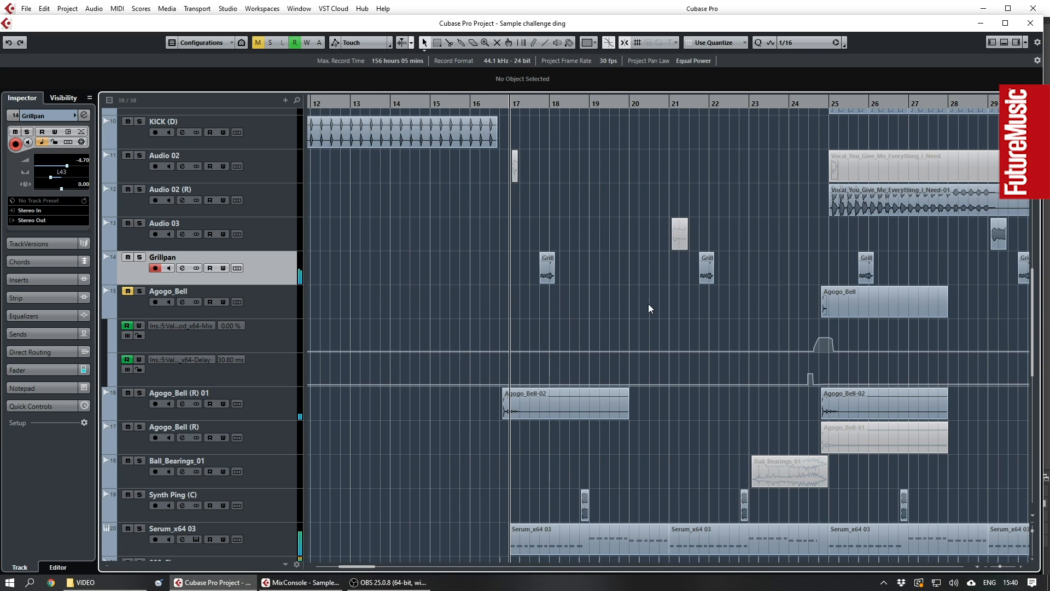
- Look over the arrangement from bar 17 to 32 and select the 909_Shaker clip starting at bar 25 on the Audio 01 track
scroll(640, 309, "right", 3)
scroll(447, 310, "up", 5)
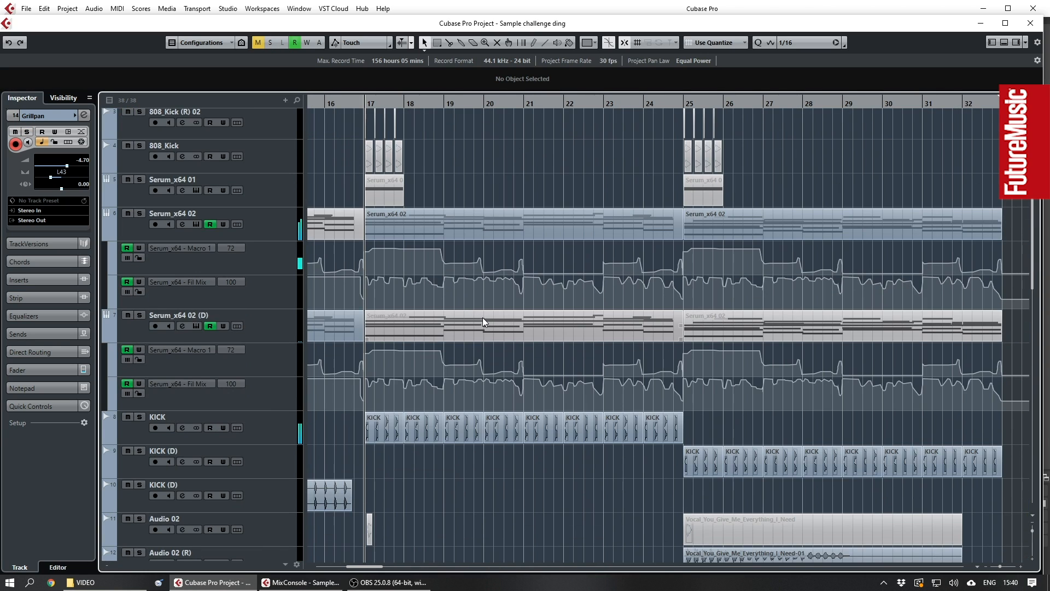
scroll(728, 480, "right", 2)
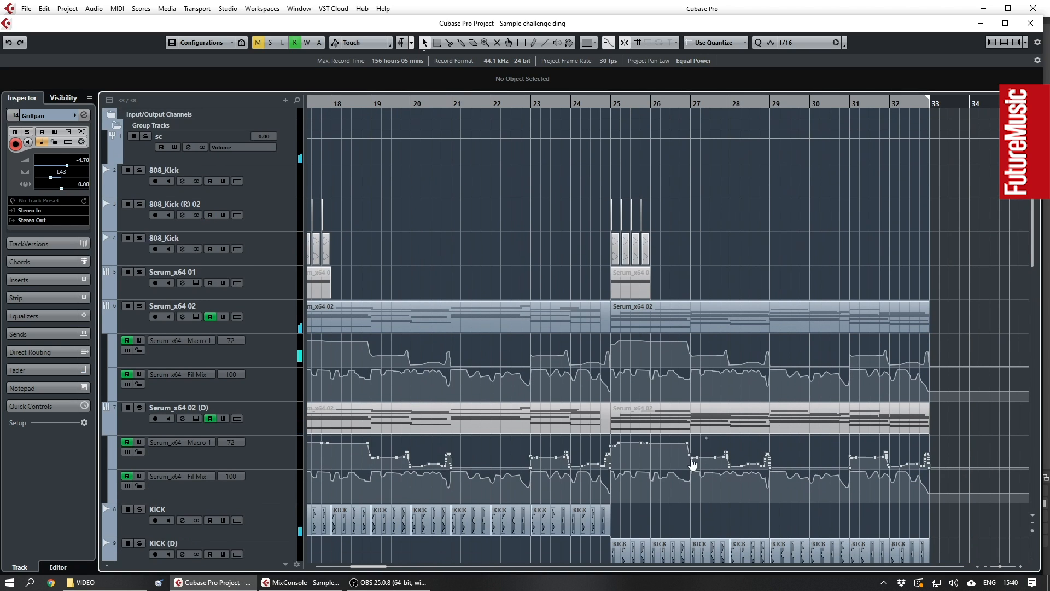
scroll(665, 435, "down", 5)
scroll(665, 435, "down", 3)
scroll(665, 435, "left", 5)
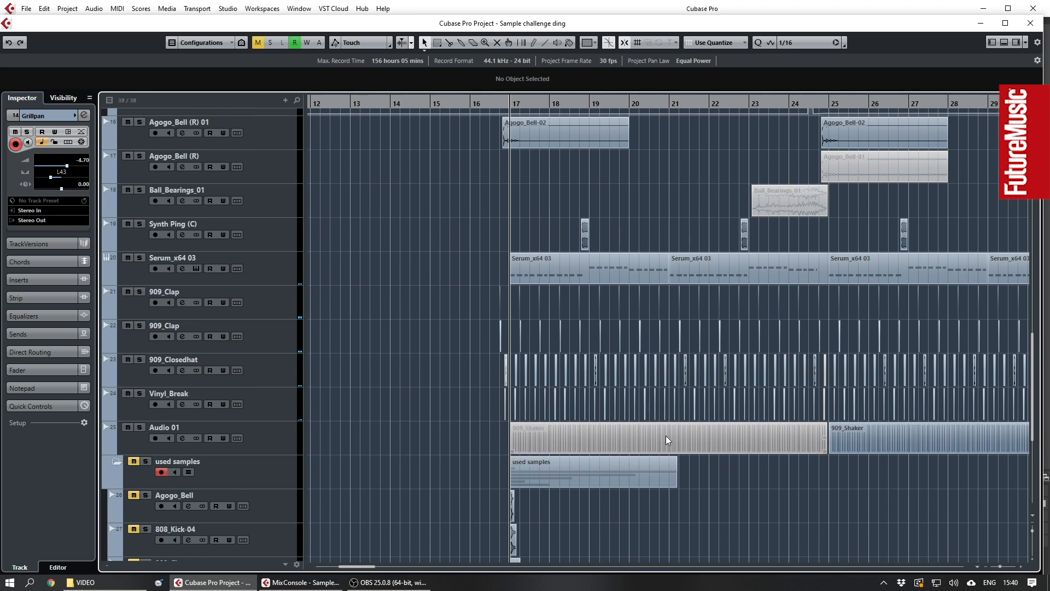
scroll(719, 447, "right", 3)
left_click(761, 440)
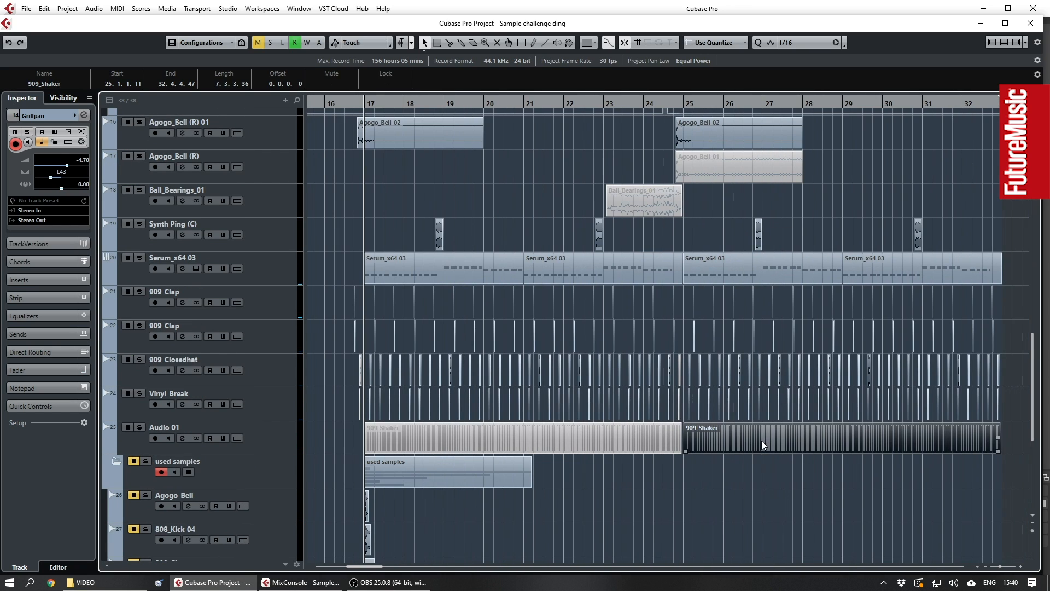
left_click(711, 470)
left_click(714, 436)
scroll(744, 479, "right", 2)
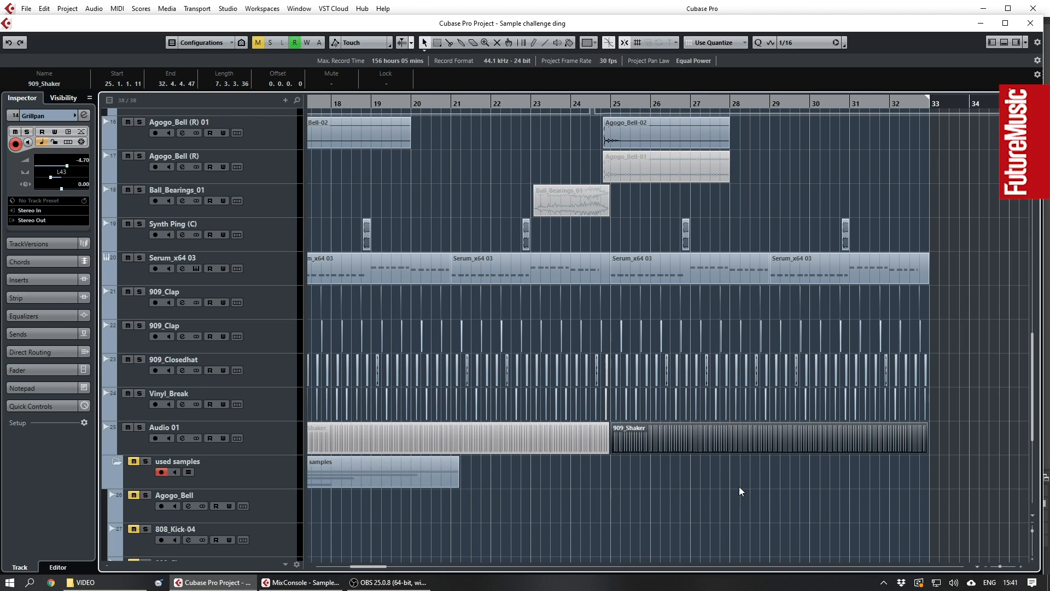
scroll(723, 438, "left", 2)
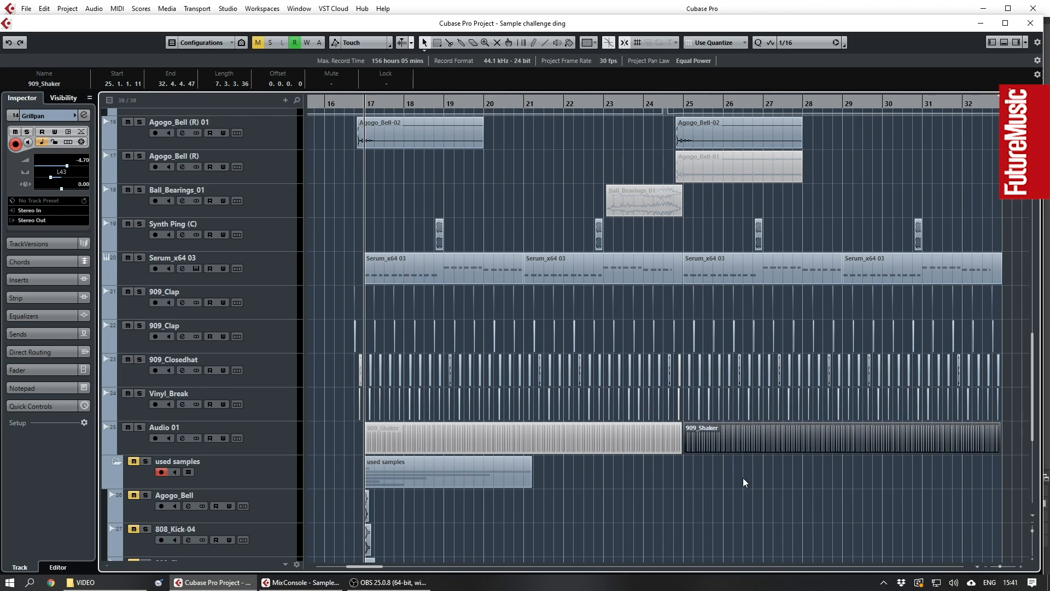
- Open the channel settings of the Serum_x64 02 track to inspect its insert effects
scroll(658, 464, "left", 6)
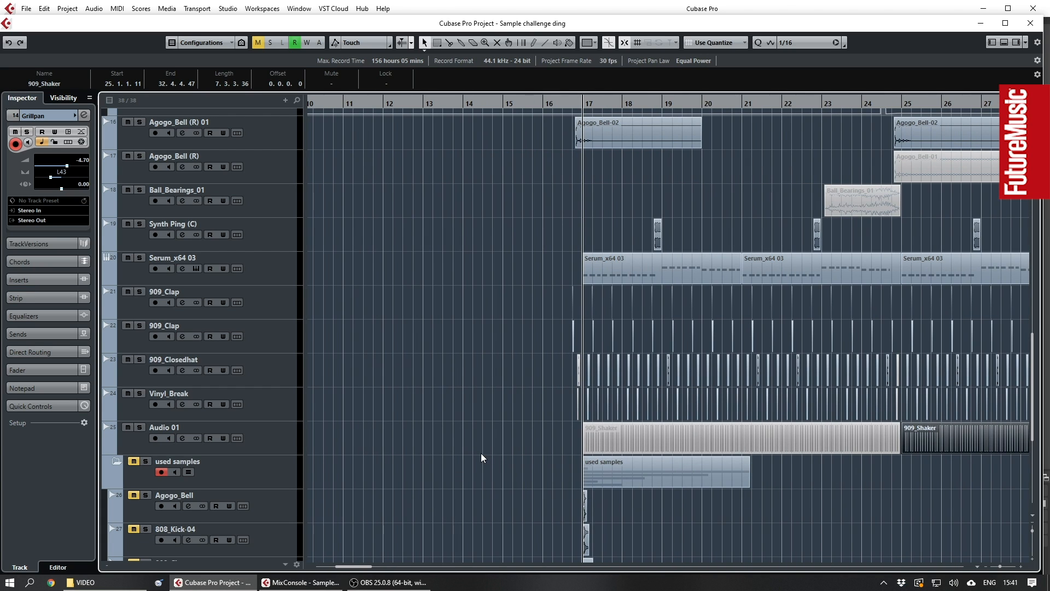
scroll(483, 454, "up", 5)
key("g")
key("g")
key("g")
key("g")
key("g")
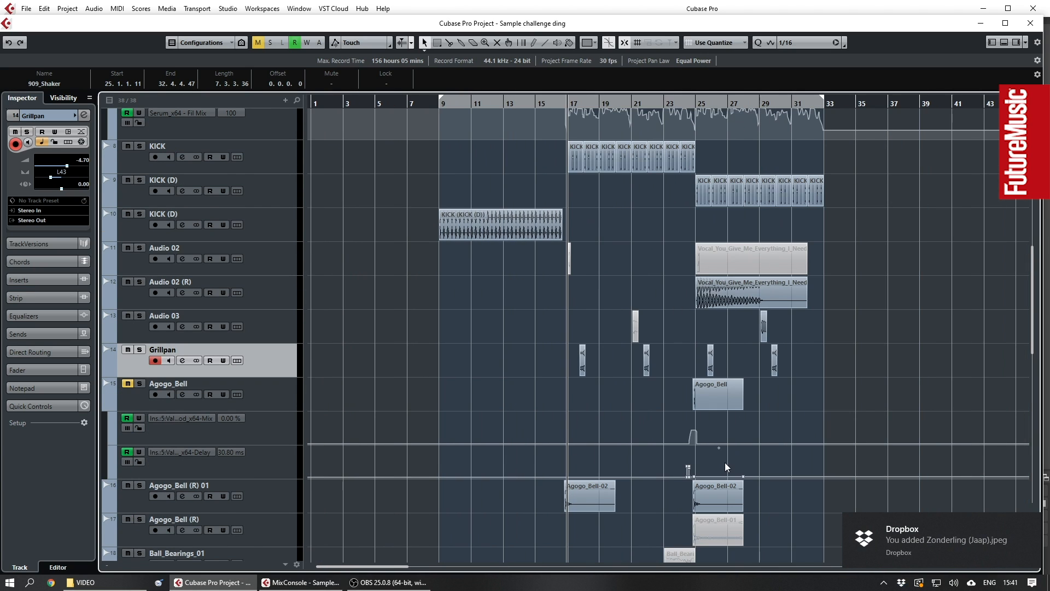
scroll(711, 459, "up", 5)
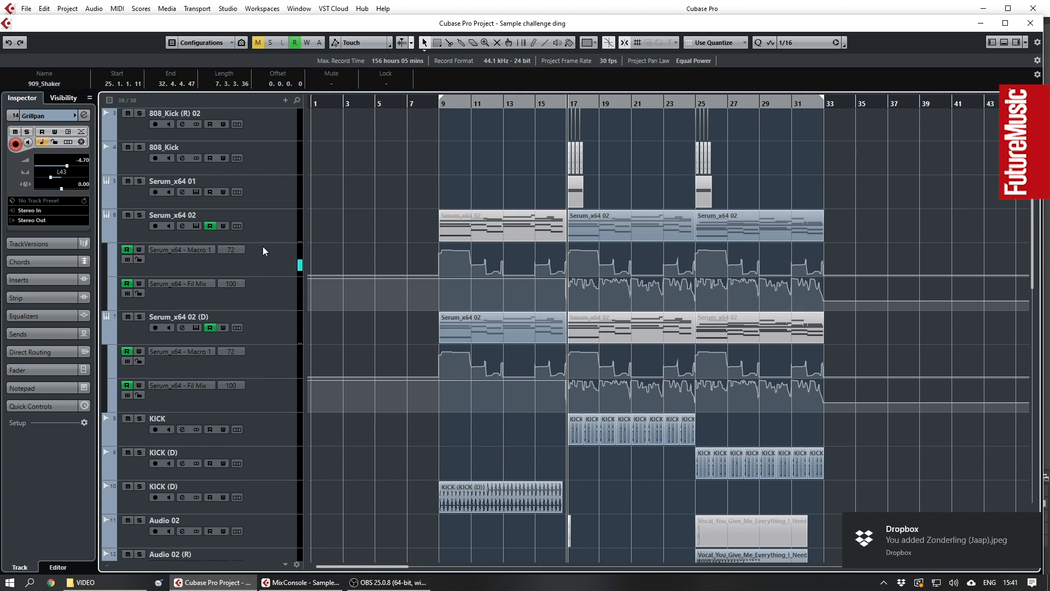
left_click(215, 237)
left_click(182, 226)
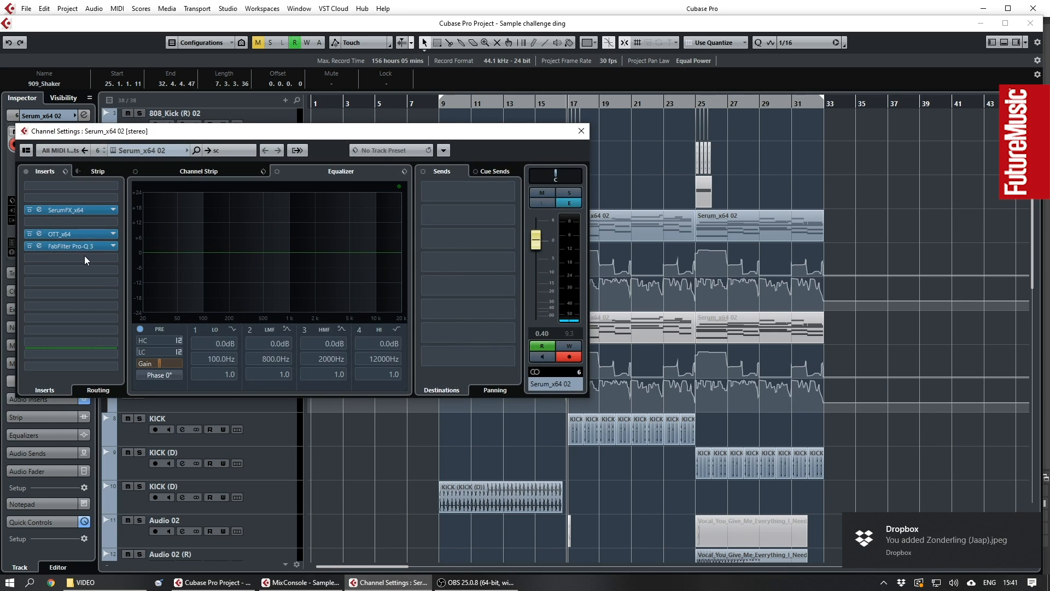
- View the notes of the Serum_x64 02 clip at bar 17 in the Key Editor, and recheck the track's inserts
left_click(678, 224)
double_click(611, 231)
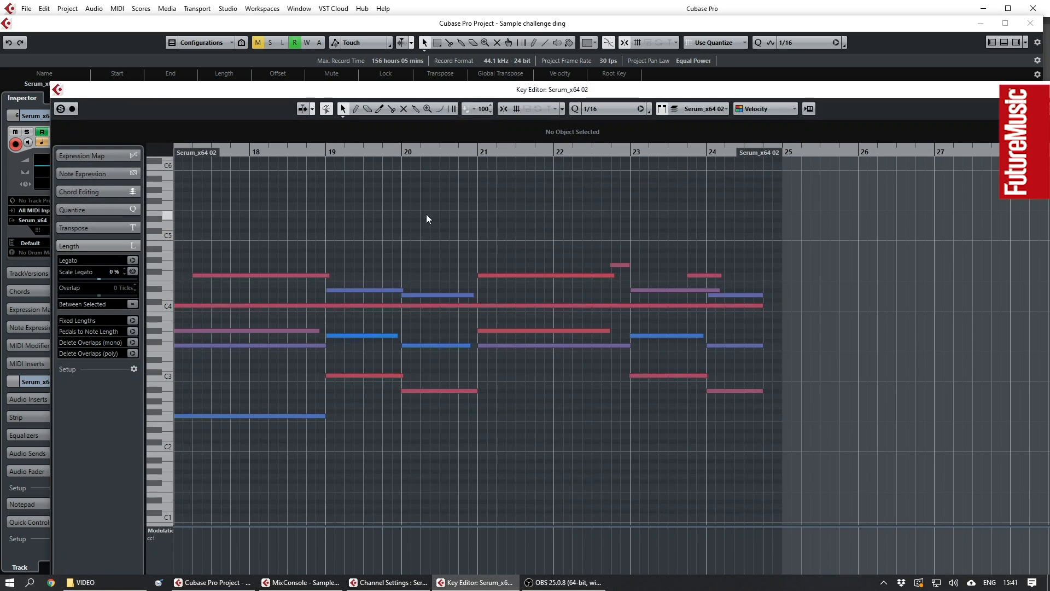
key("Escape")
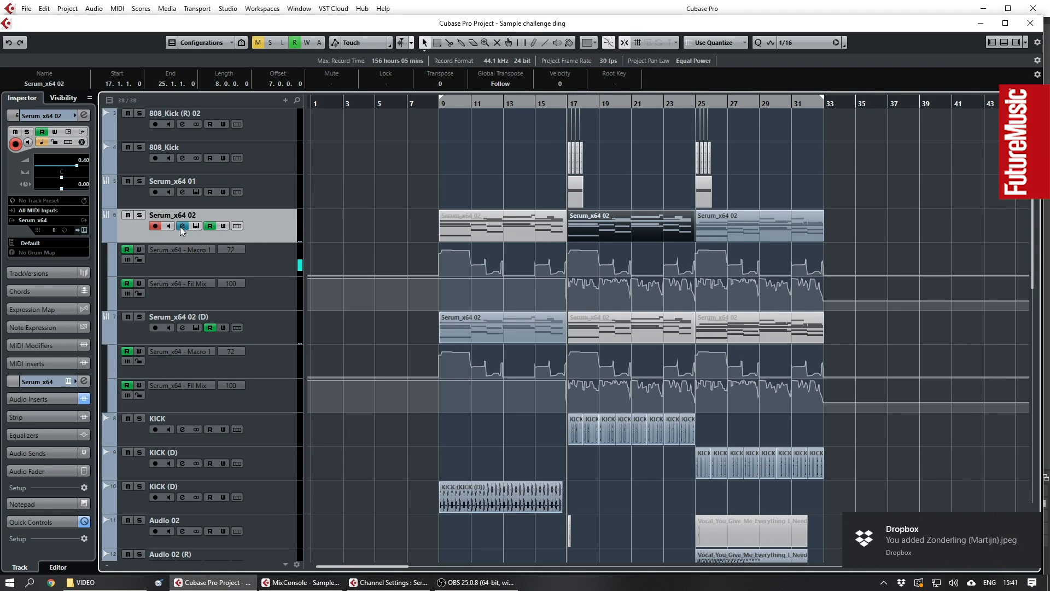
left_click(182, 227)
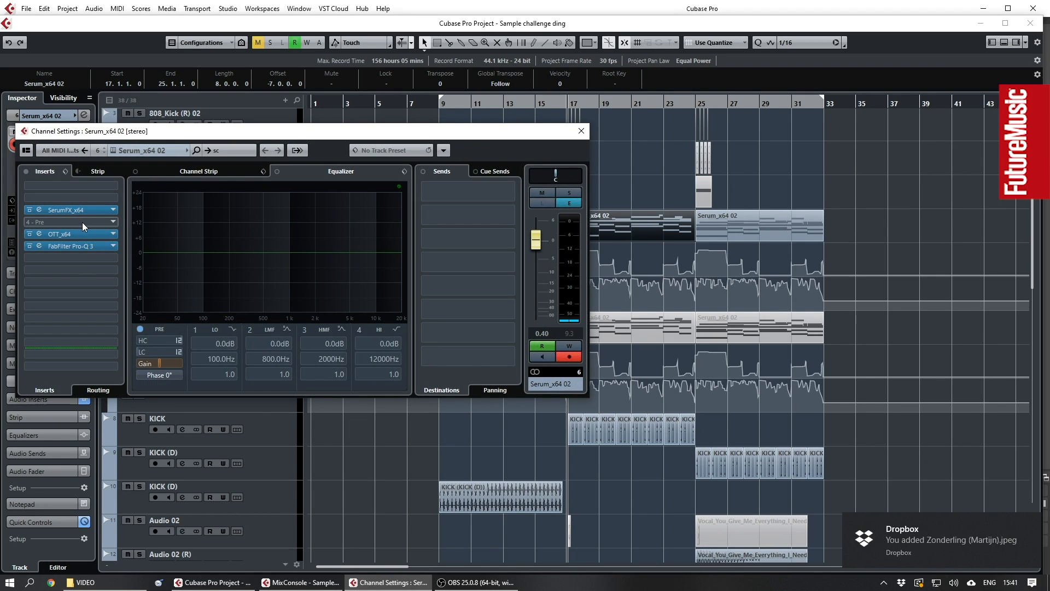
left_click(581, 131)
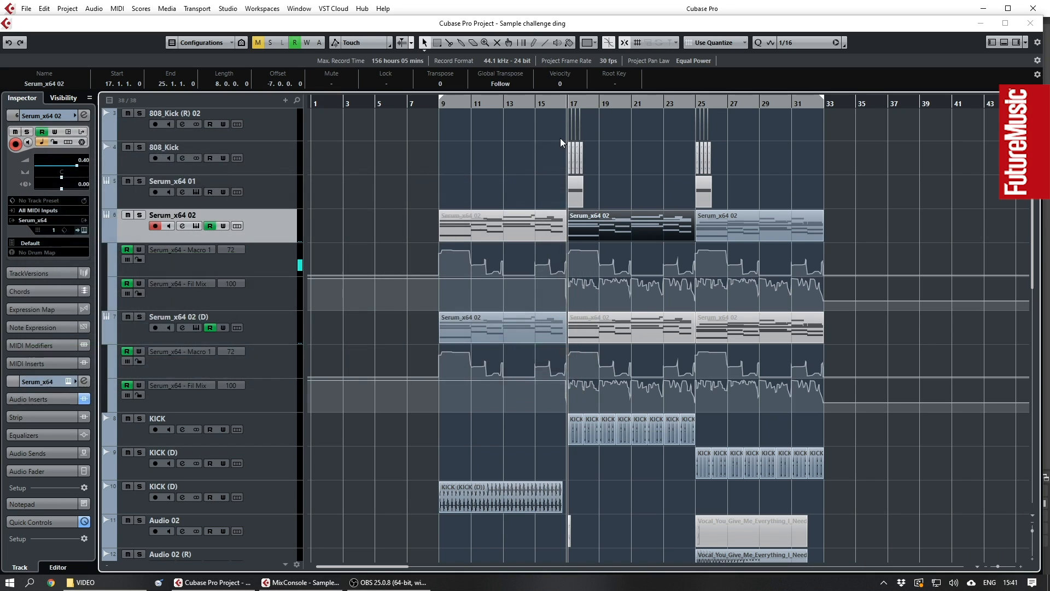
- Clear the clip selection and open the MixConsole to look over the channels from Grillpan to the used samples
scroll(574, 208, "up", 3)
left_click(438, 245)
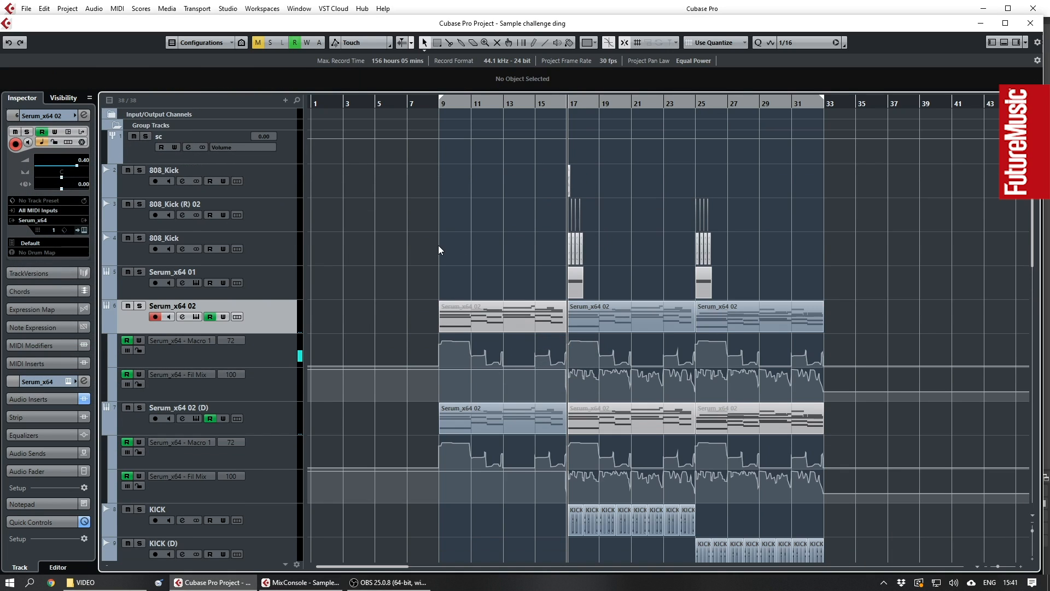
key("F3")
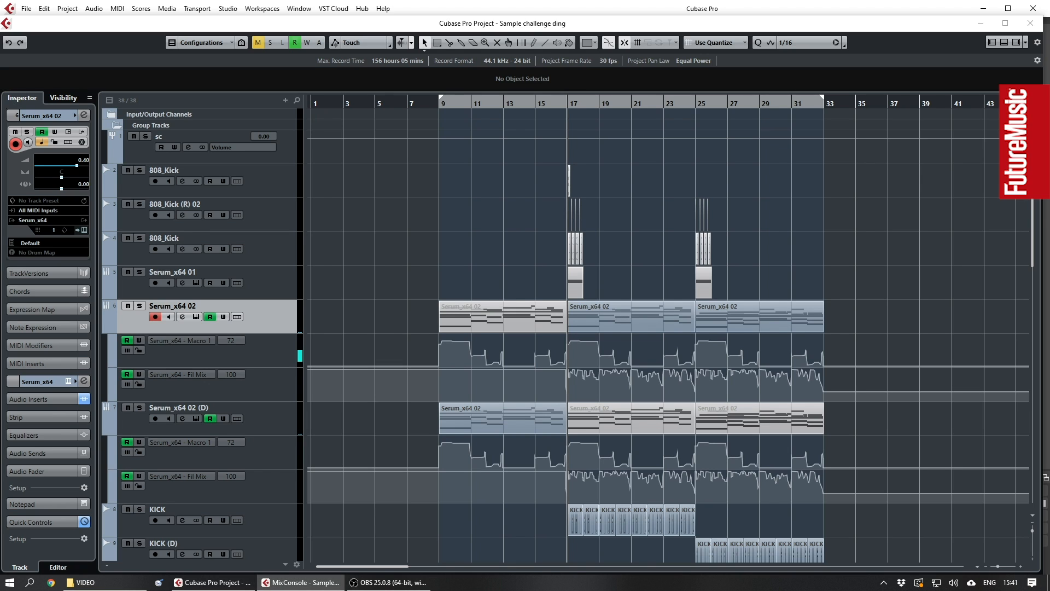
left_click_drag(881, 590, 879, 115)
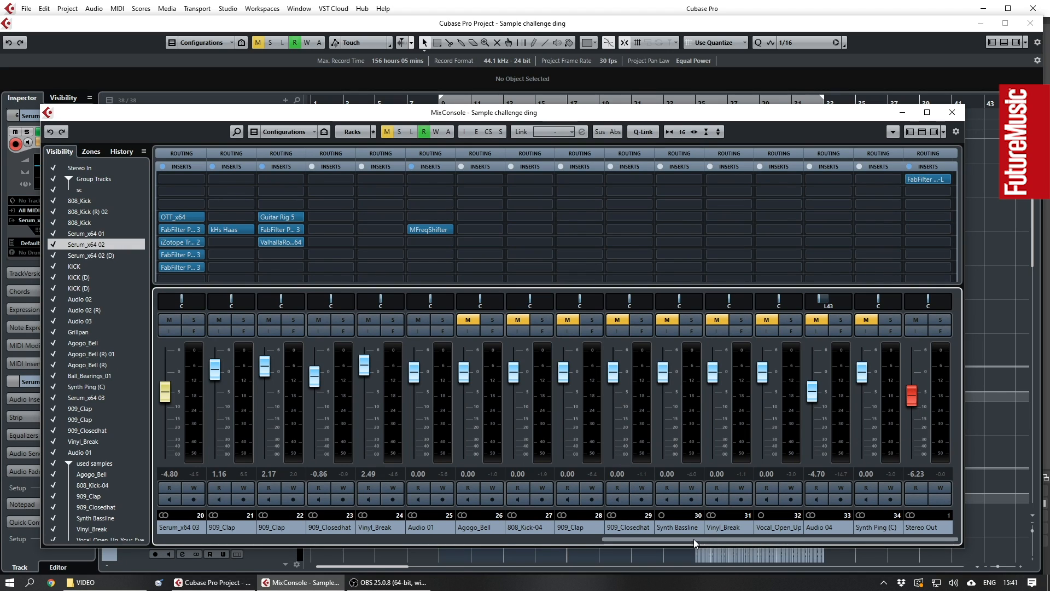
left_click_drag(693, 540, 561, 532)
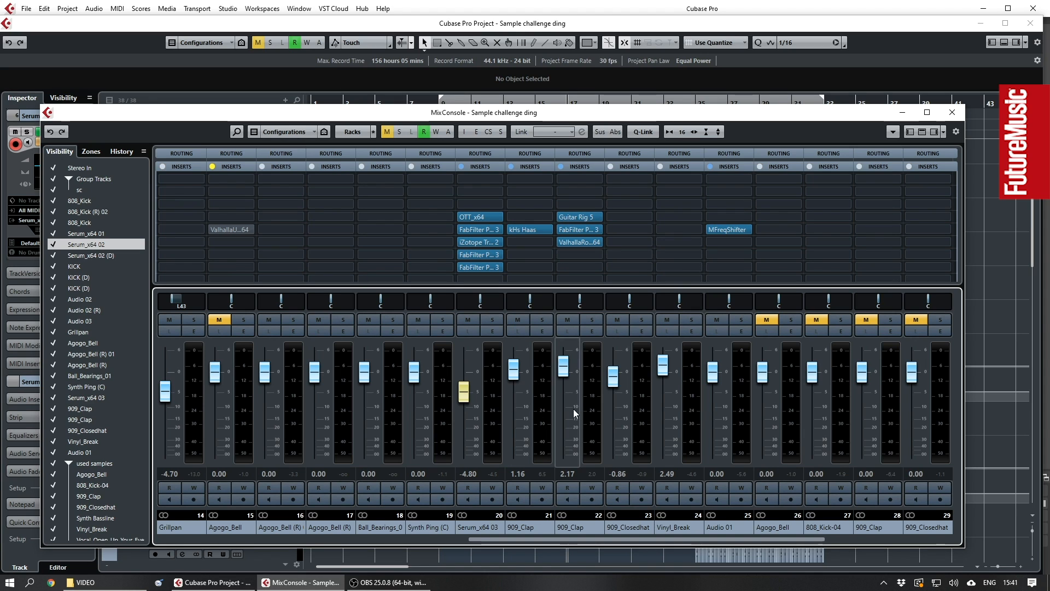
- Solo the Audio 01 channel in the MixConsole, minimize the mixer, and play the shaker from bar 25
left_click(741, 319)
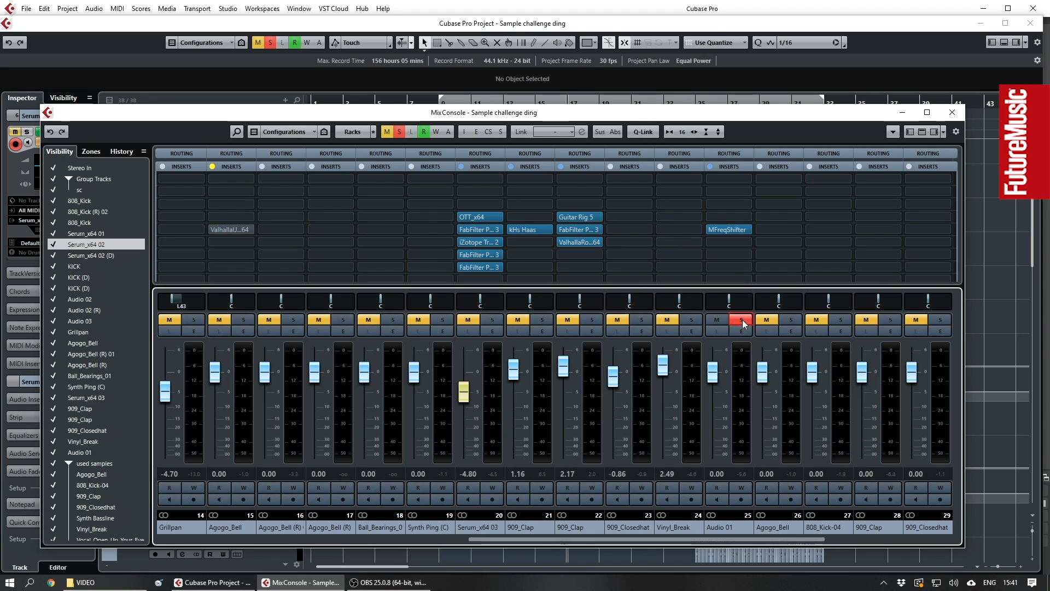
left_click(902, 112)
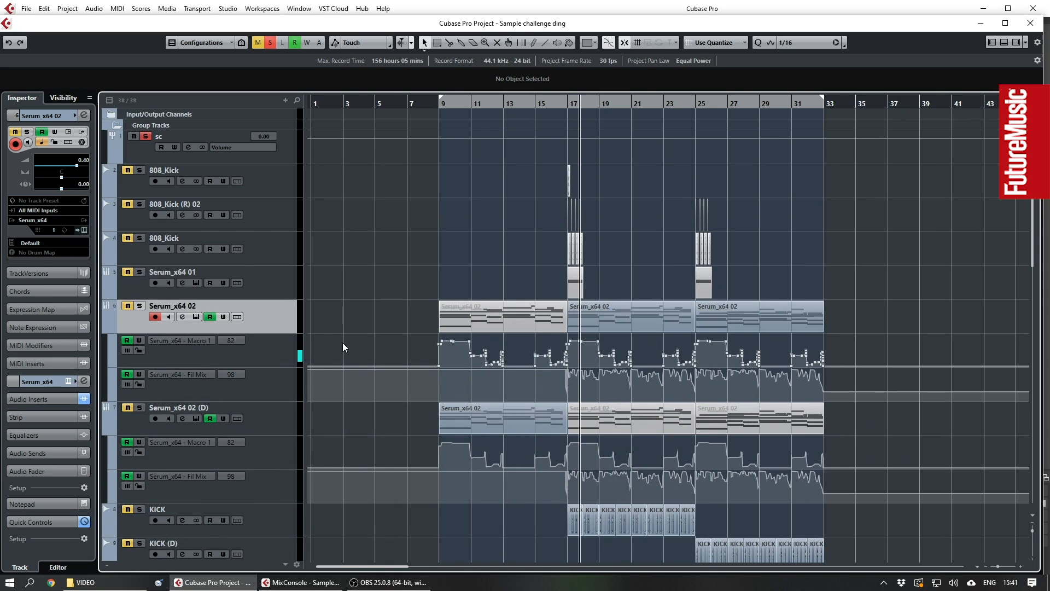
scroll(442, 362, "down", 10)
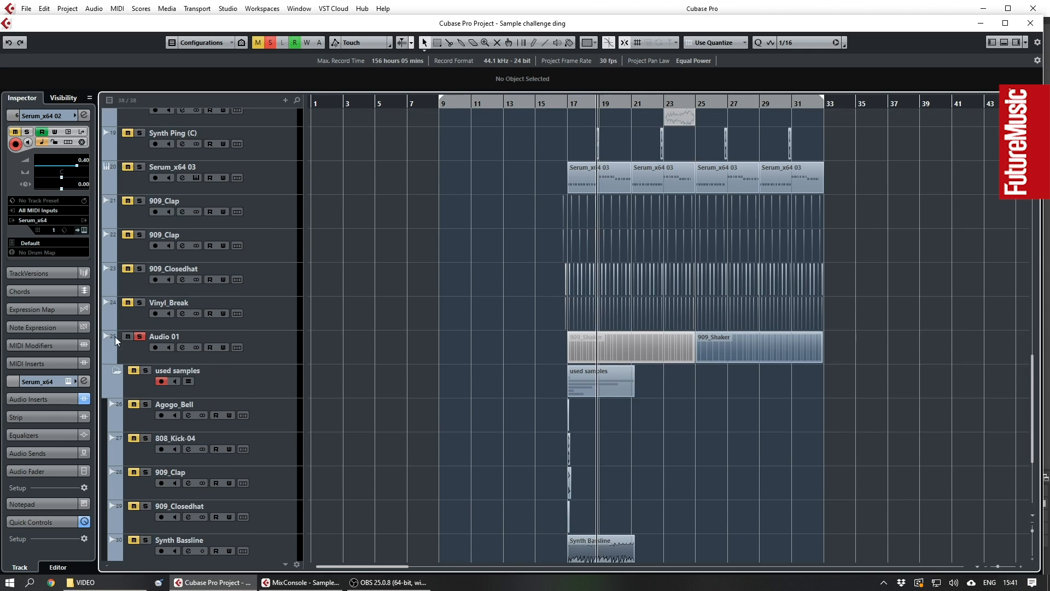
left_click(692, 106)
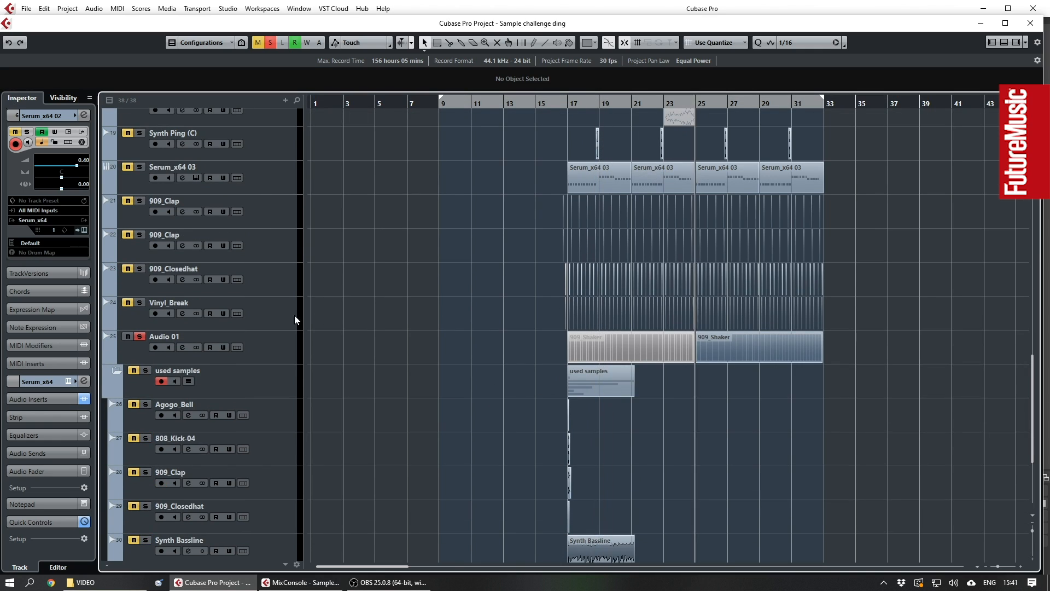
- Compare the Audio 01 shaker with its MFreqShifter insert bypassed and active, close the channel settings, and unsolo the track
left_click(175, 348)
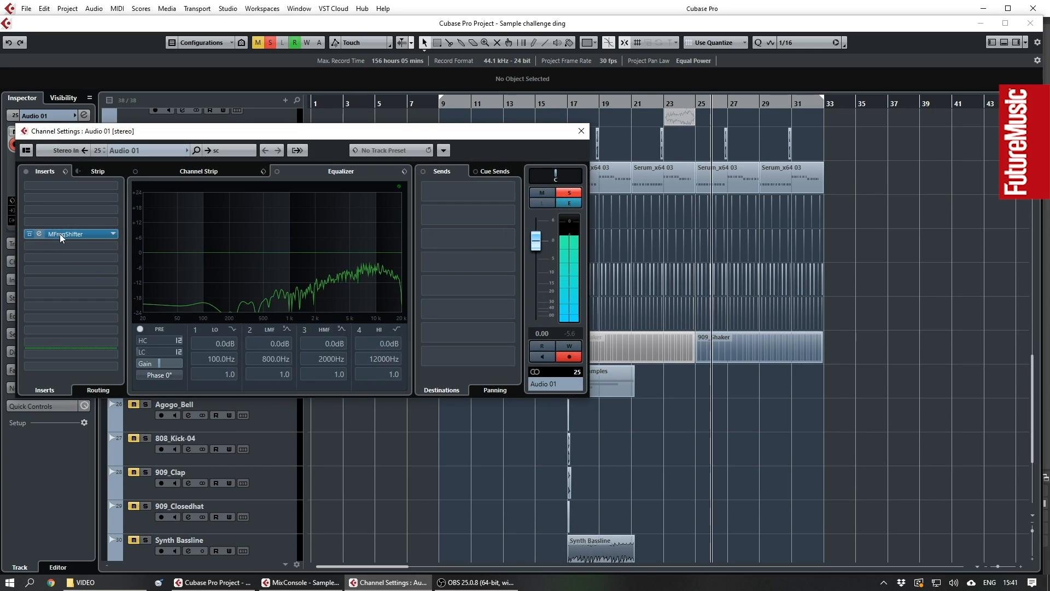
left_click(30, 234)
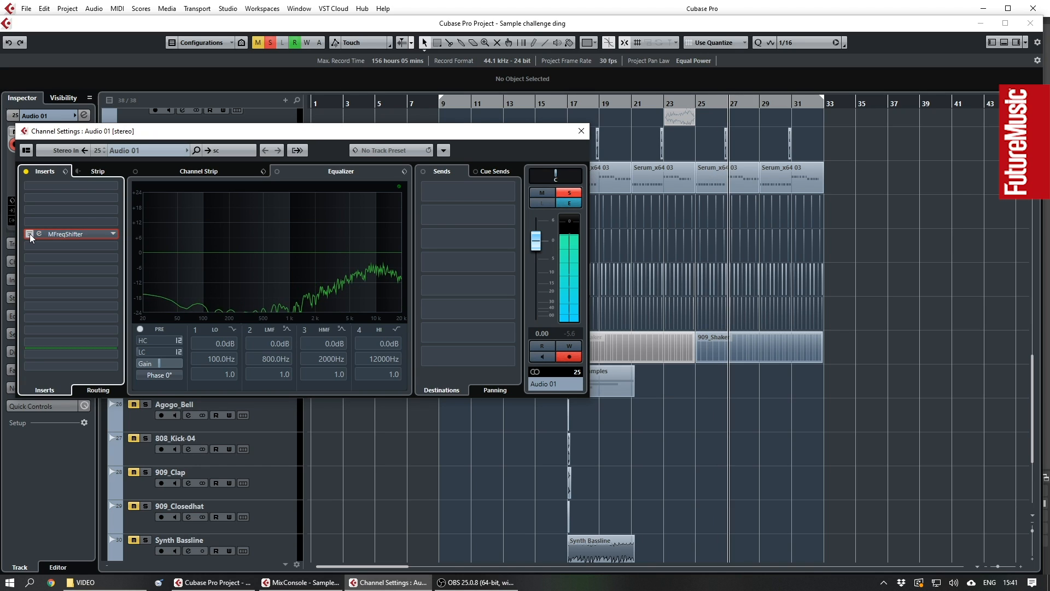
left_click(29, 234)
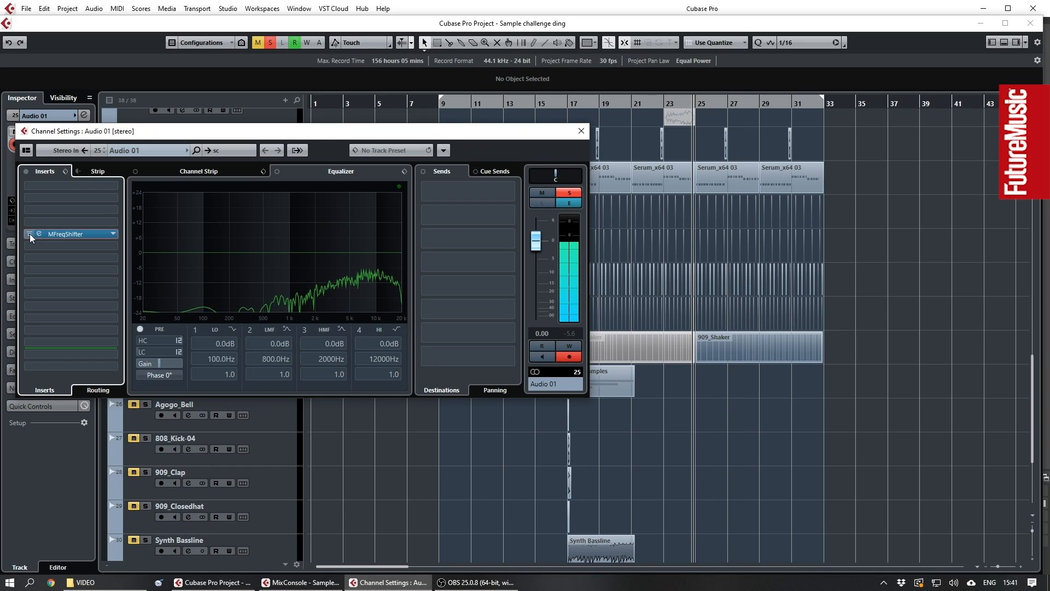
left_click(580, 132)
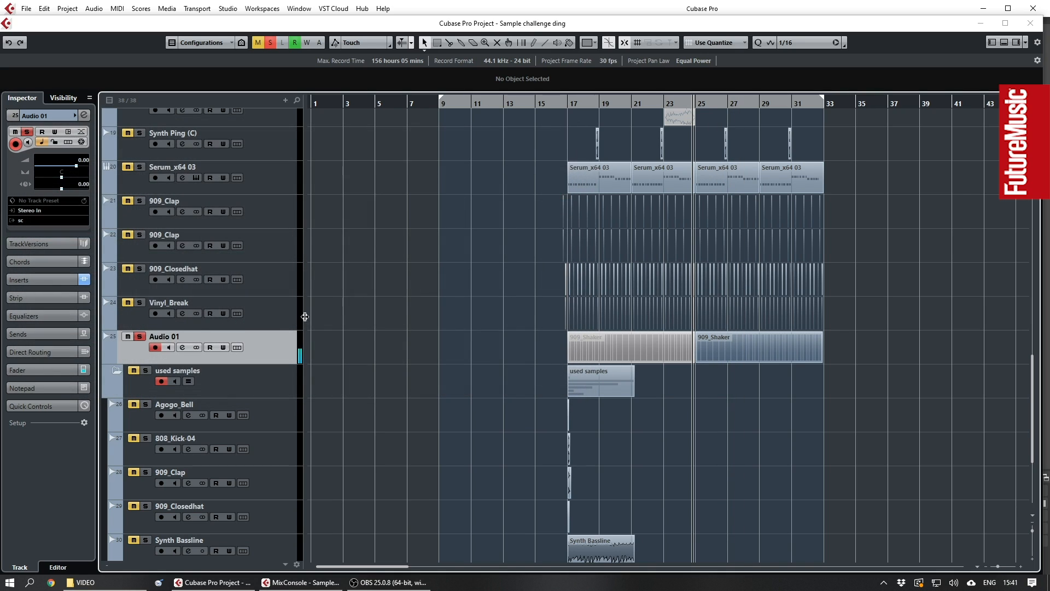
left_click(140, 337)
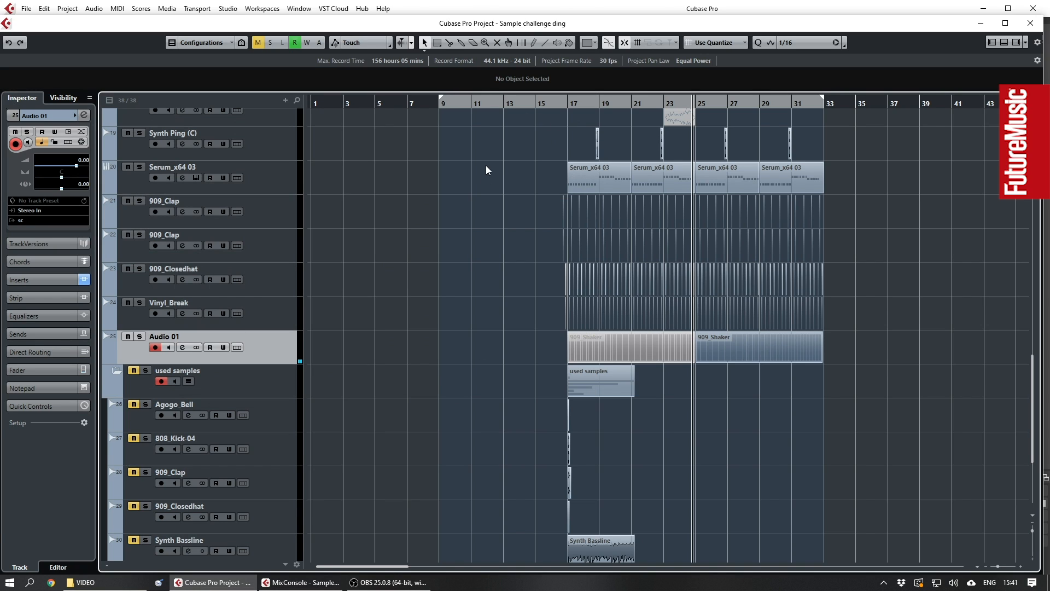
- Return the playhead to bar 9, and briefly select the Serum_x64 02 clip there on the Serum_x64 02 (D) track
scroll(518, 217, "up", 5)
scroll(514, 211, "up", 12)
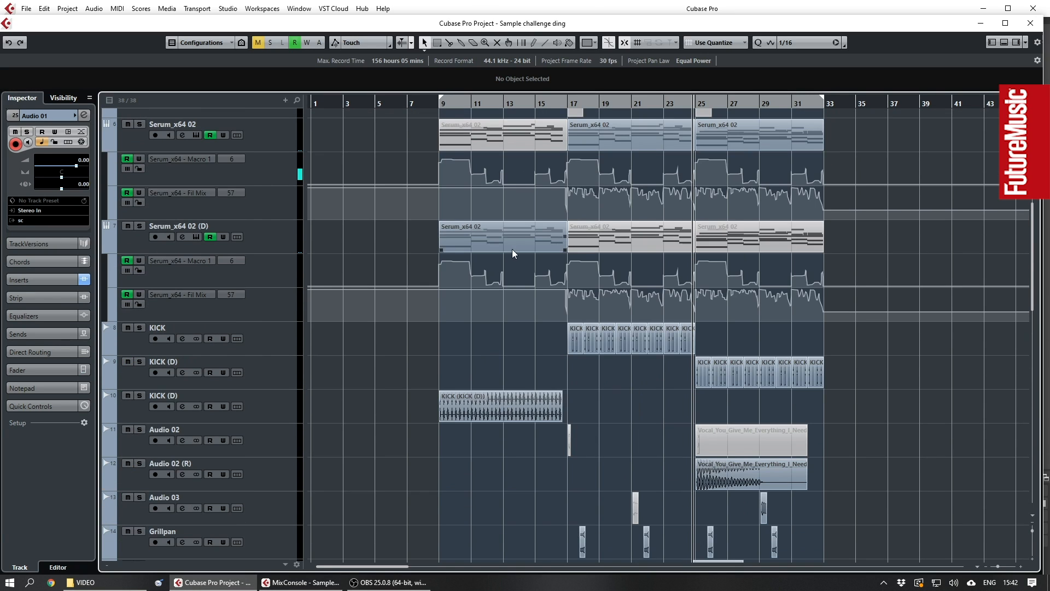
key("KP_1")
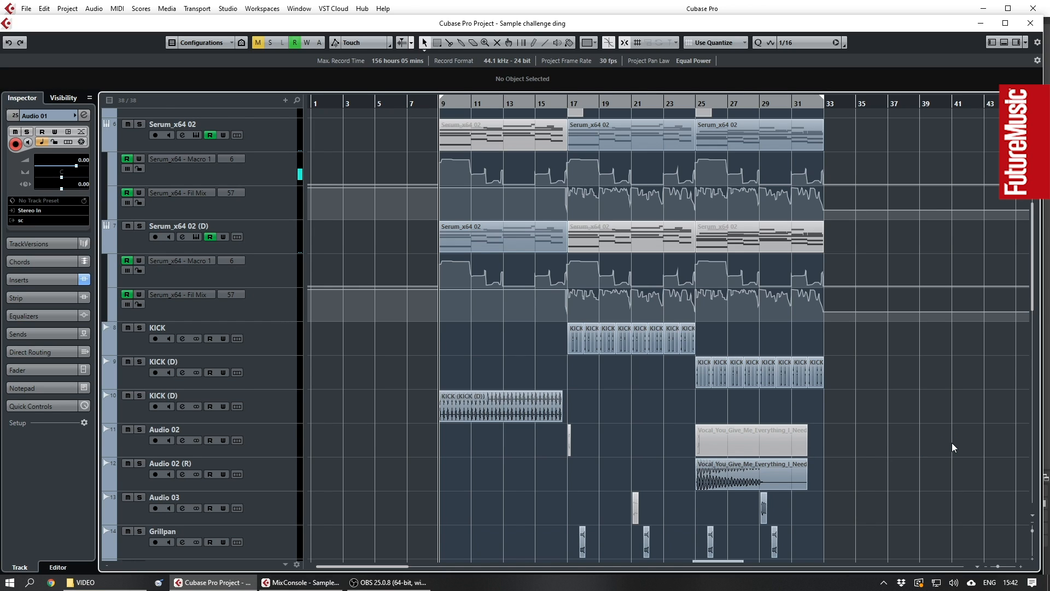
scroll(951, 444, "up", 5)
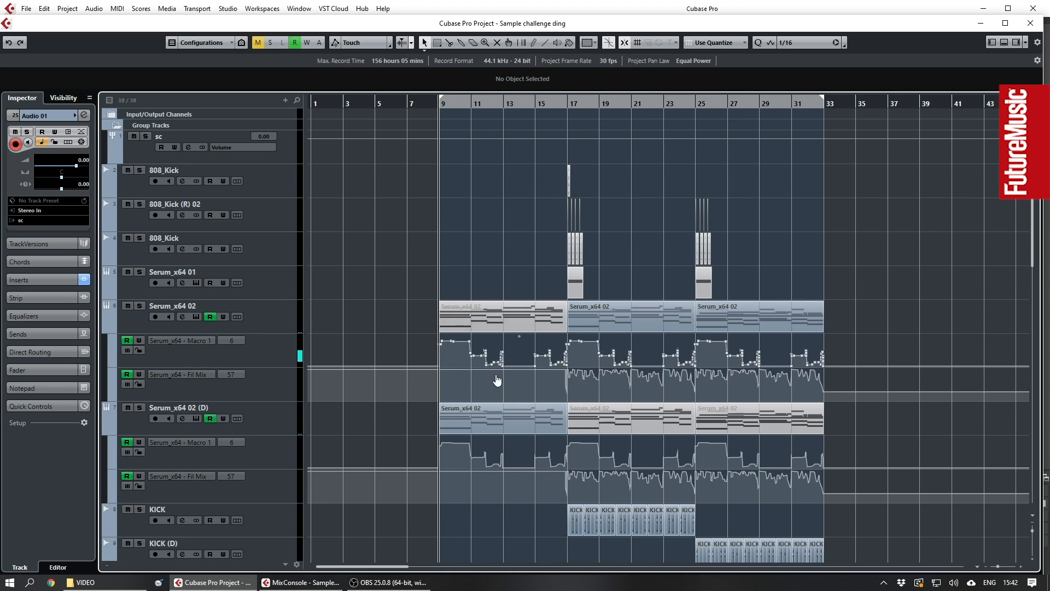
left_click(508, 426)
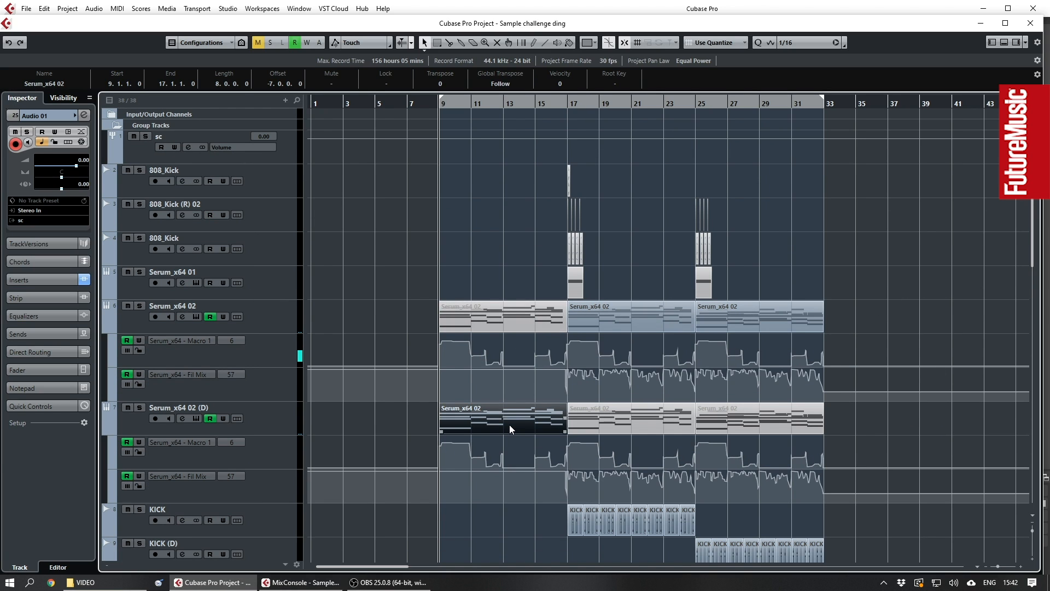
left_click(407, 430)
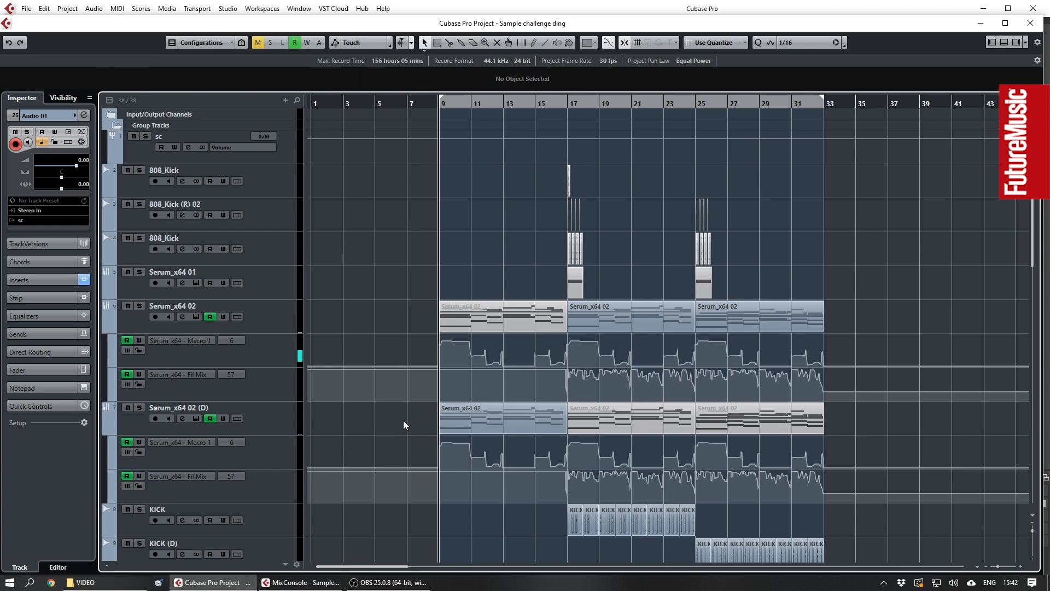
- Play the full arrangement from bar 9 while looking down through the tracks to the used samples folder
key("space")
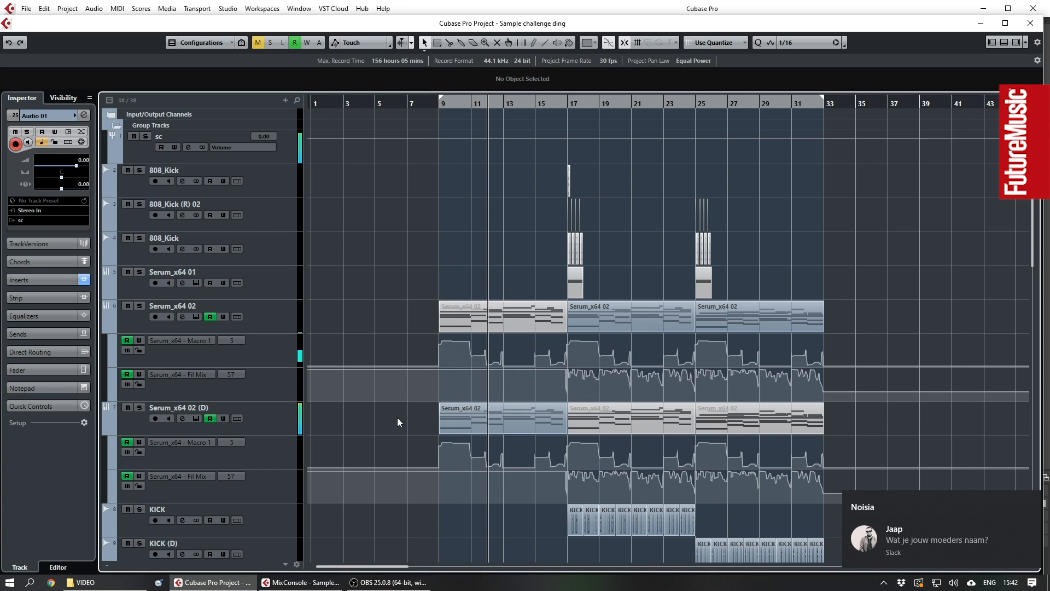
scroll(397, 418, "down", 10)
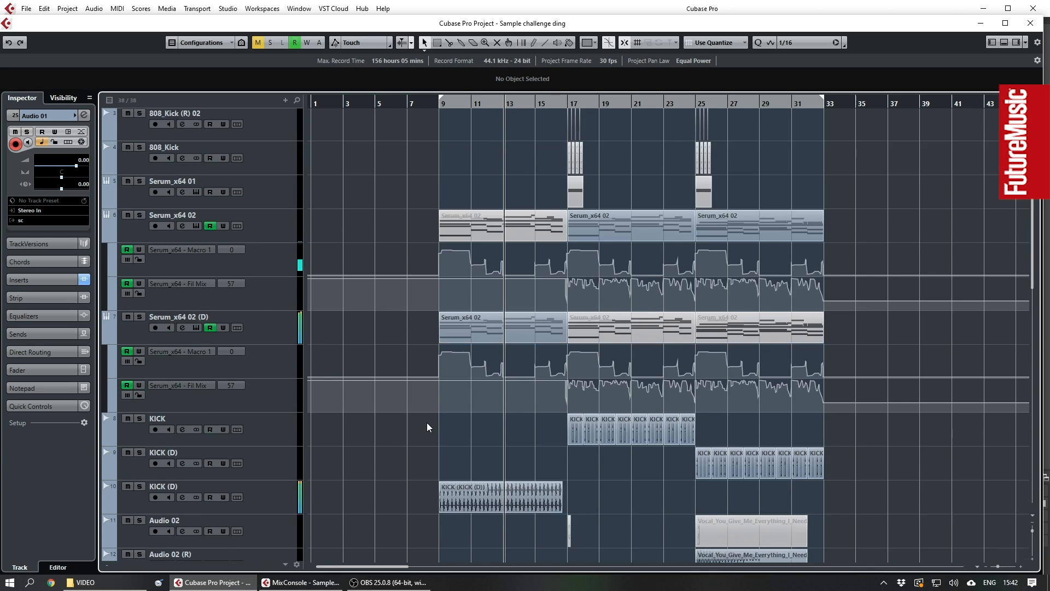
scroll(573, 418, "down", 8)
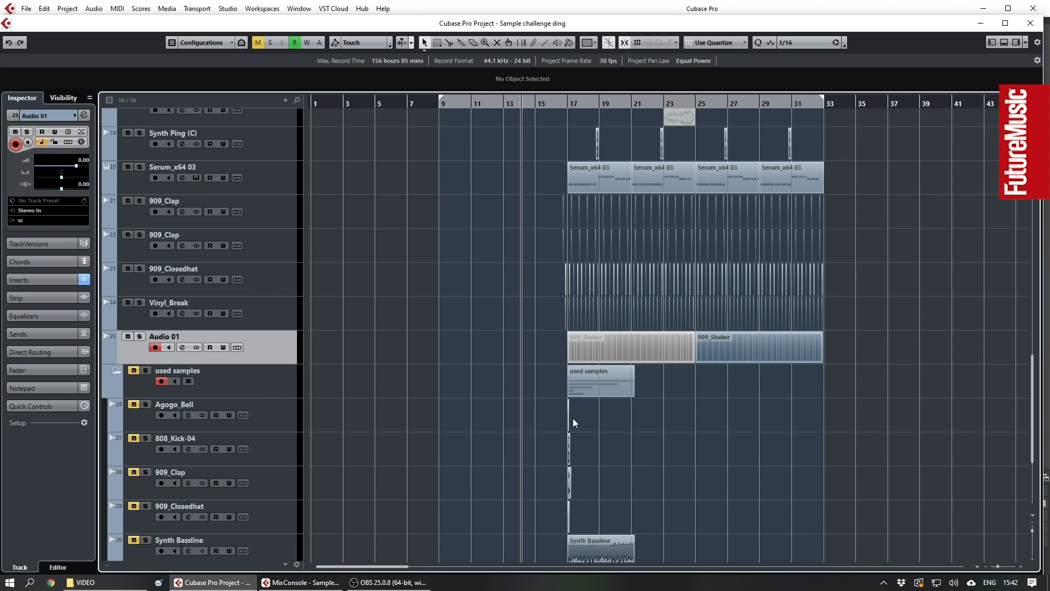
- Follow the playing arrangement through the Serum, kick, vocal, bell and drum tracks, down to Audio 01 and back up to the 808 kicks
scroll(570, 418, "up", 14)
scroll(570, 417, "up", 6)
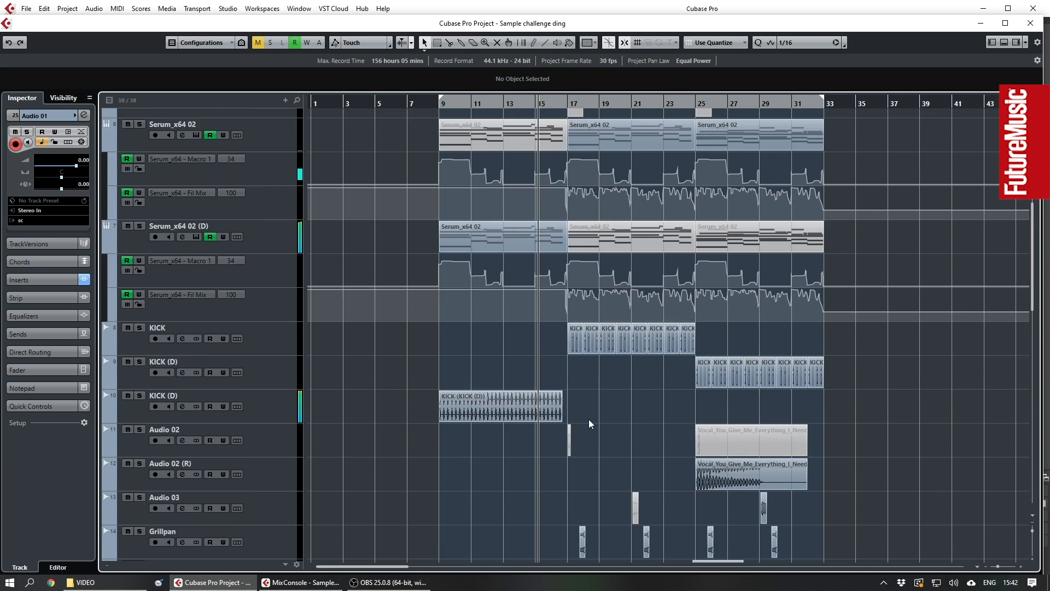
scroll(609, 416, "down", 3)
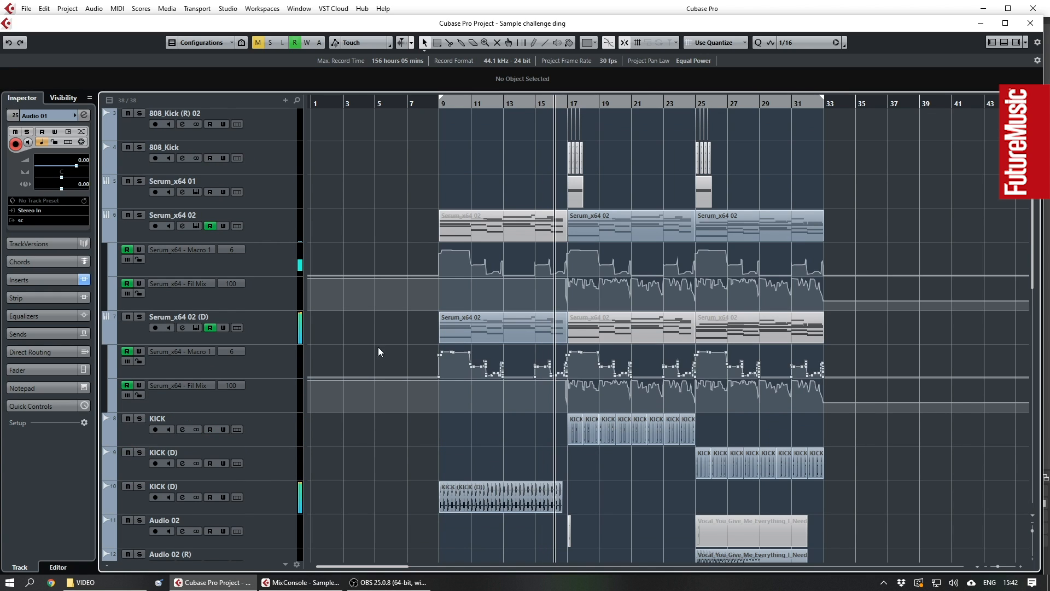
scroll(610, 490, "down", 3)
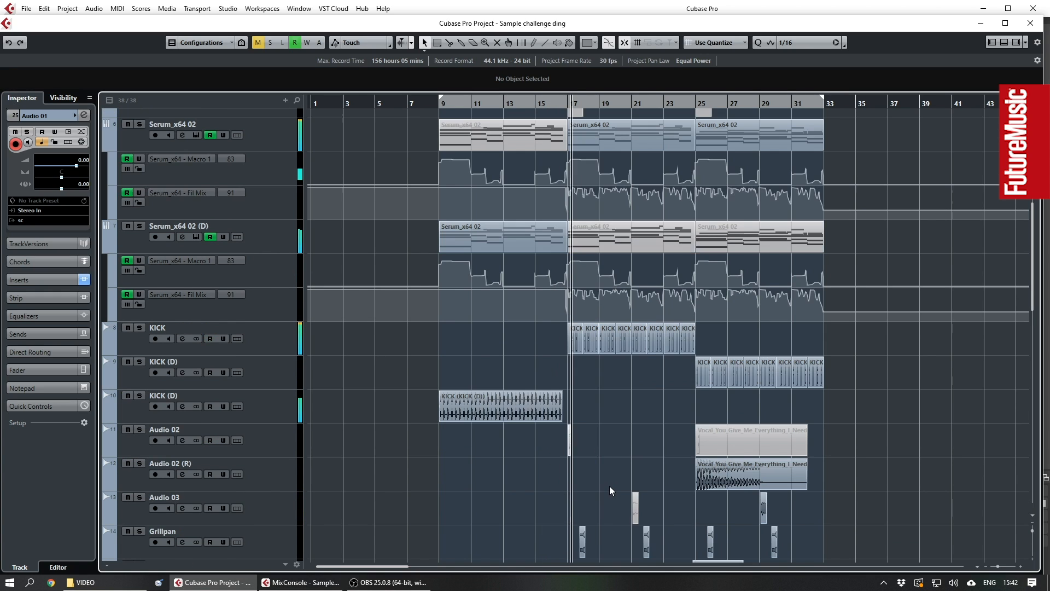
scroll(618, 472, "down", 4)
scroll(629, 450, "down", 3)
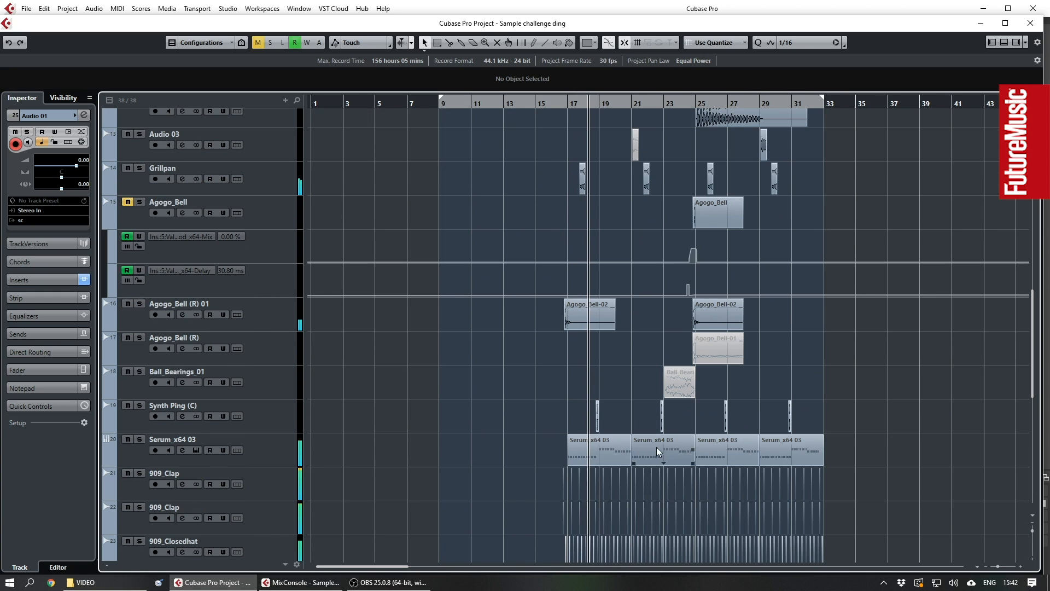
scroll(664, 446, "down", 3)
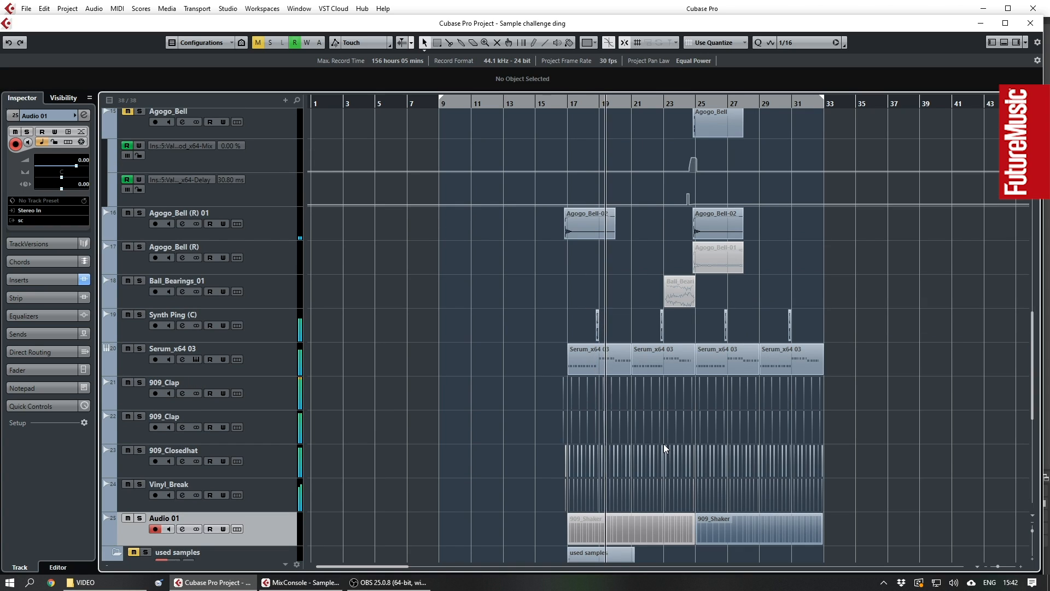
scroll(664, 444, "up", 5)
scroll(664, 444, "up", 3)
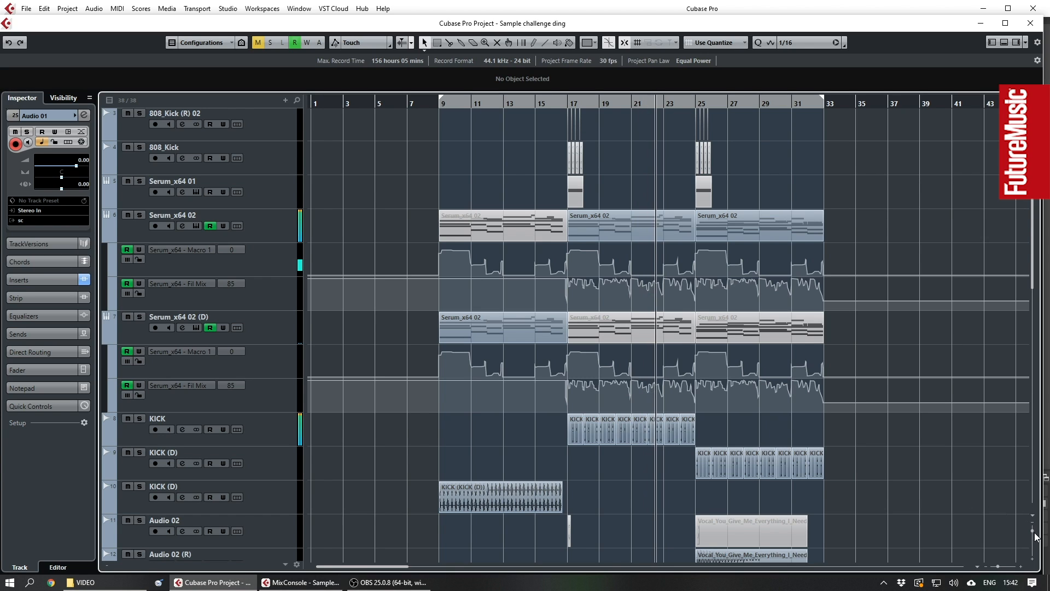
- Reduce the height of all tracks to view the playing arrangement from the group tracks down to the used samples folder
left_click_drag(1033, 531, 1032, 528)
scroll(910, 489, "down", 3)
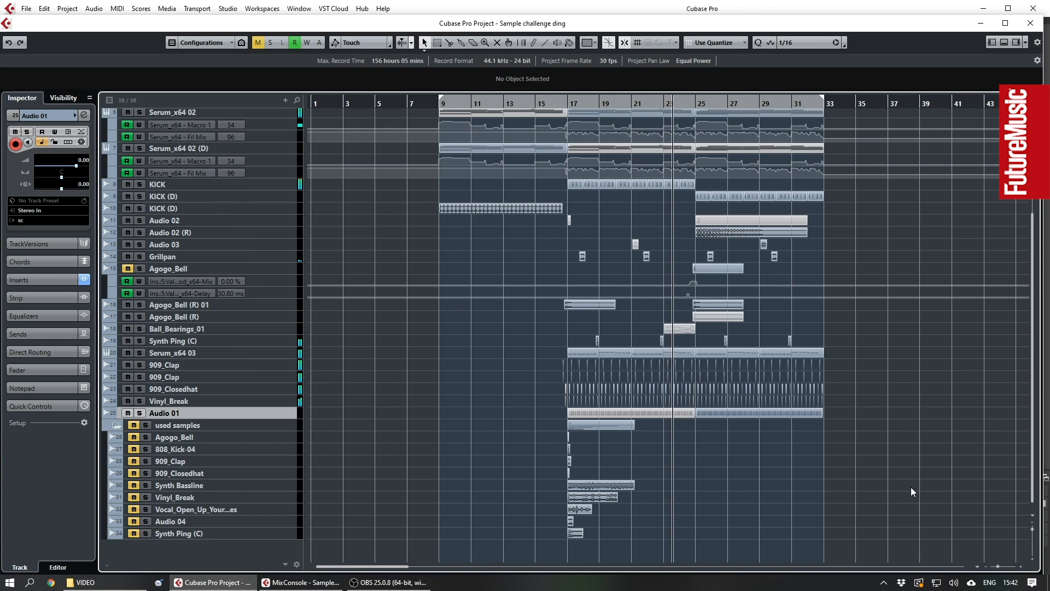
scroll(912, 486, "up", 5)
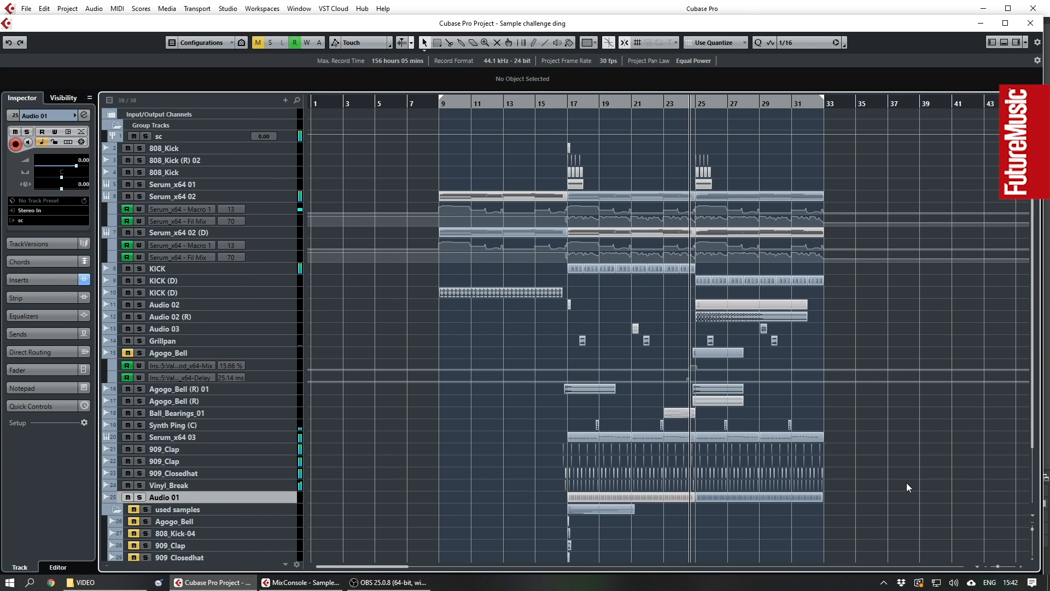